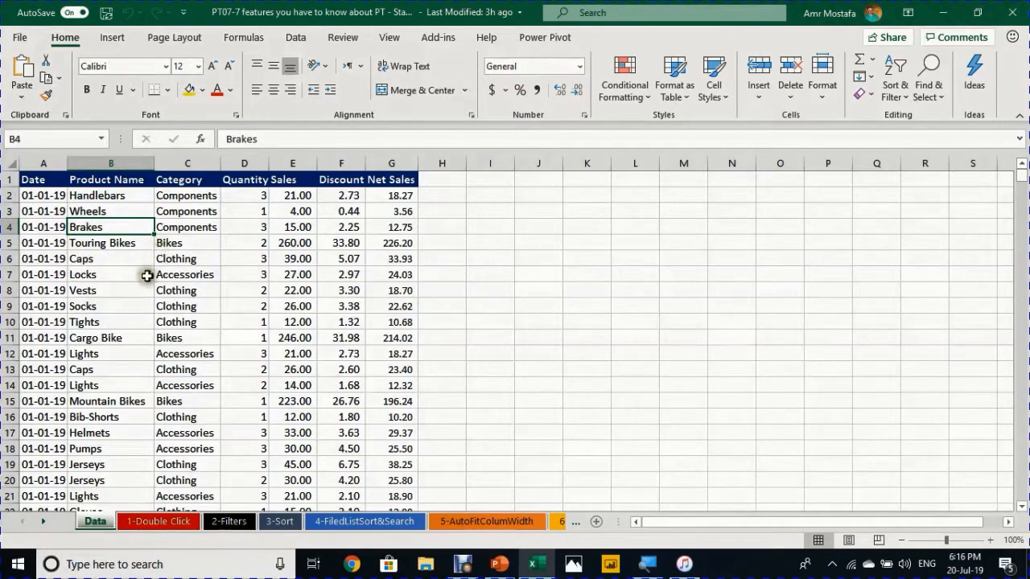
Examine the product names and categories on the Data sheet, and open the pivot table on the 1-Double Click sheet
left_click(124, 288)
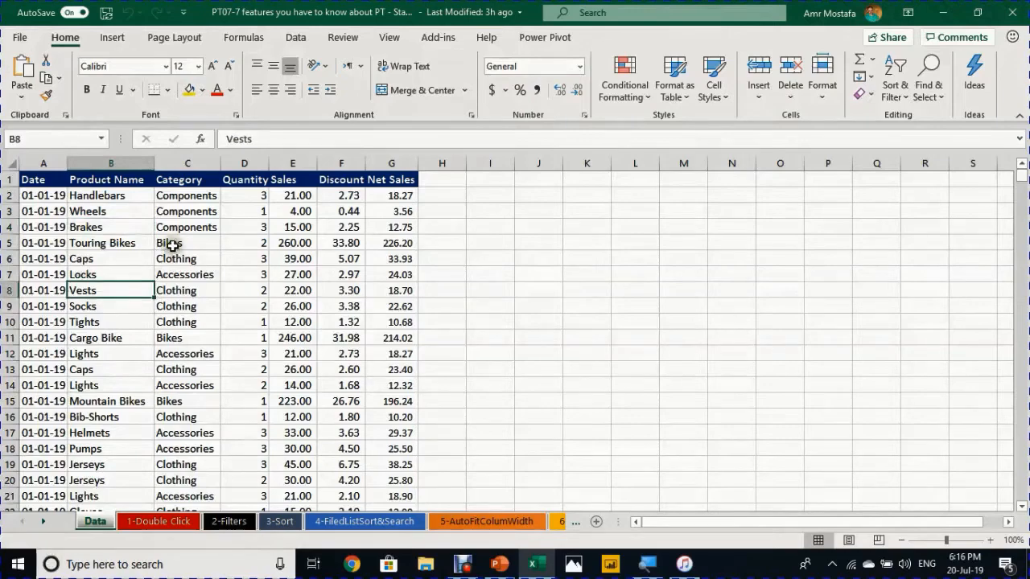
left_click(183, 382)
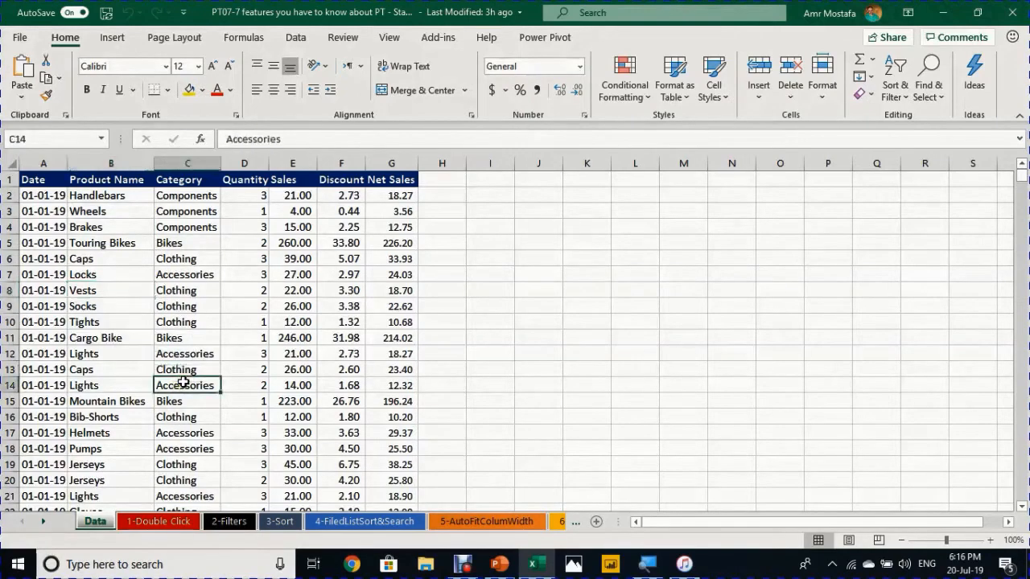
left_click(148, 521)
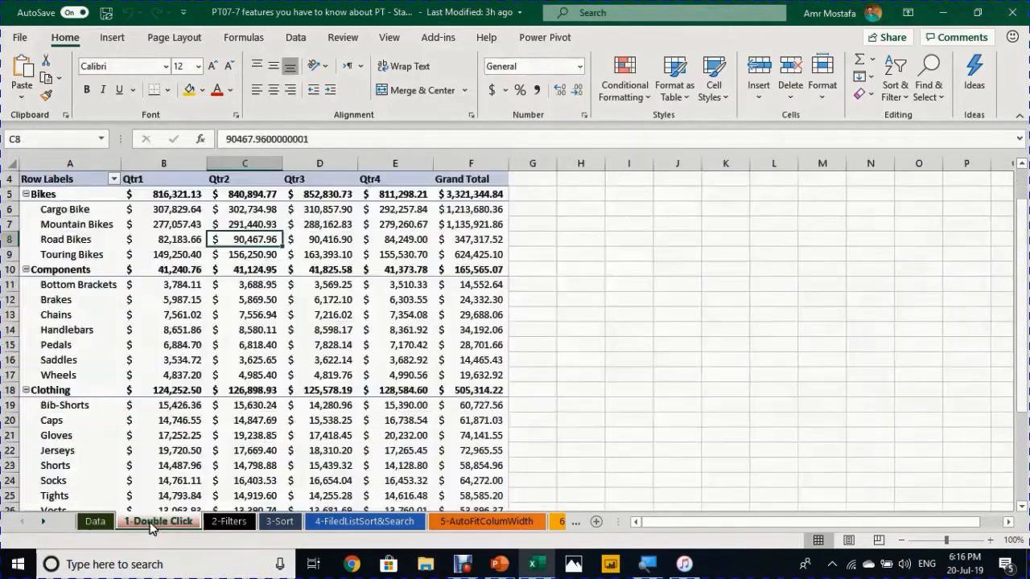
scroll(230, 343, "up", 1)
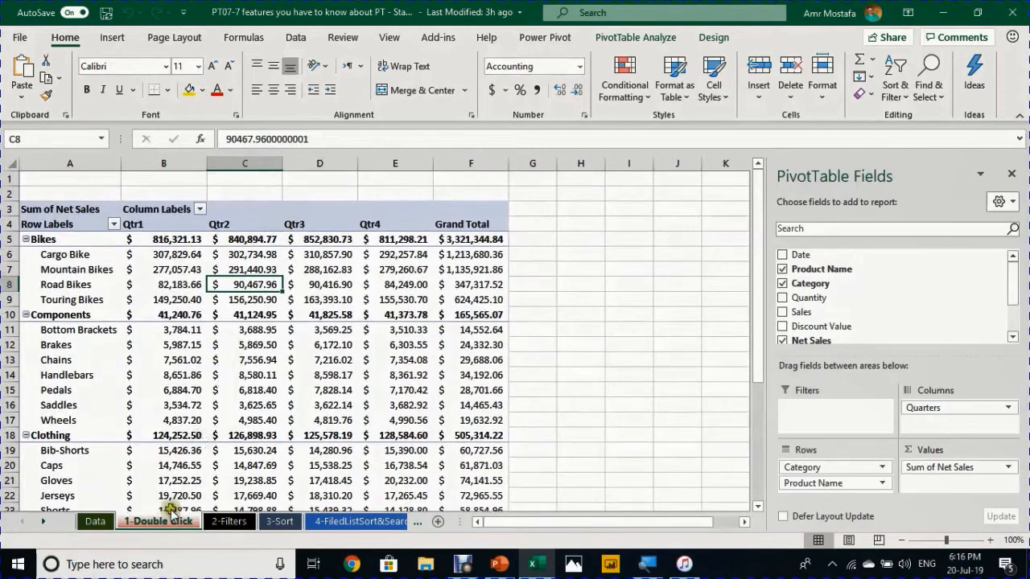
Extract the source records behind the Road Bikes Qtr4 net sales value of the pivot table to a new sheet
left_click(191, 286)
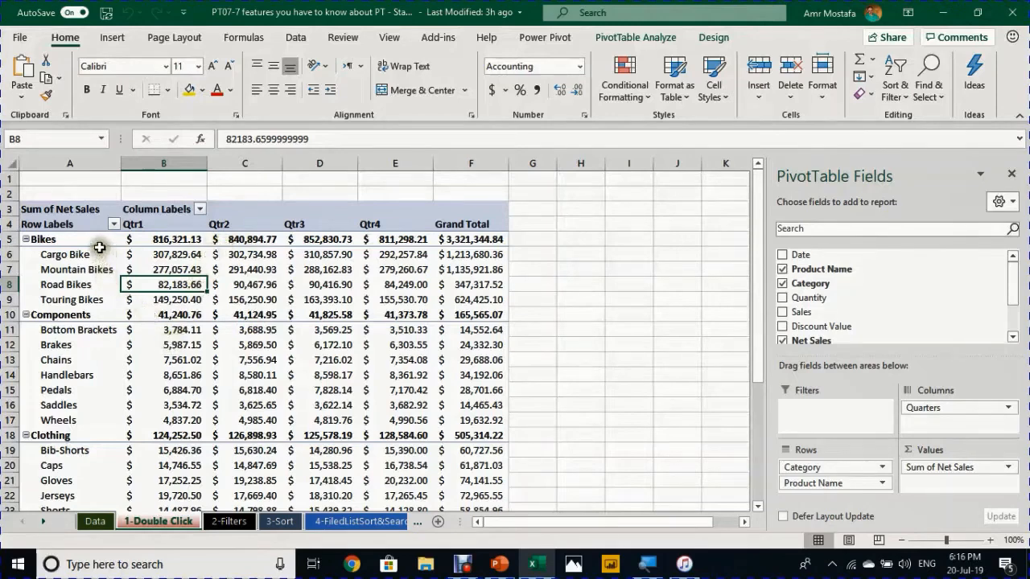
left_click_drag(90, 254, 77, 304)
left_click(181, 285)
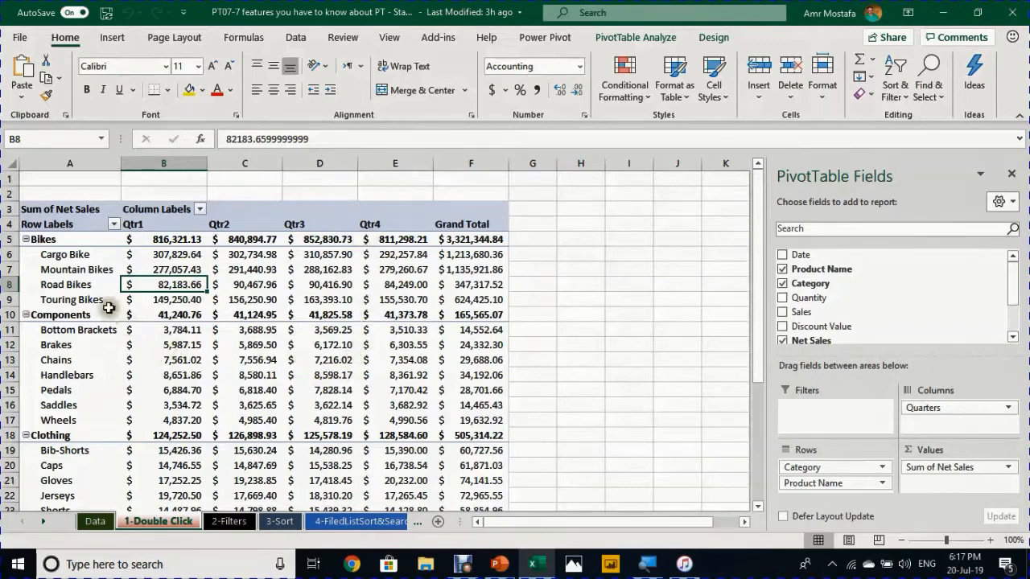
left_click(405, 286)
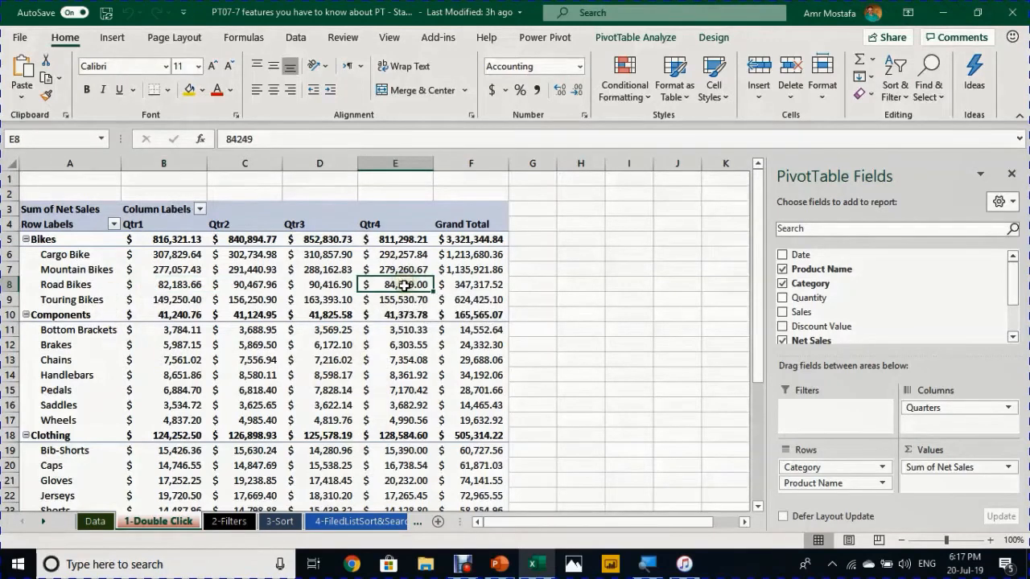
mouse_move(405, 286)
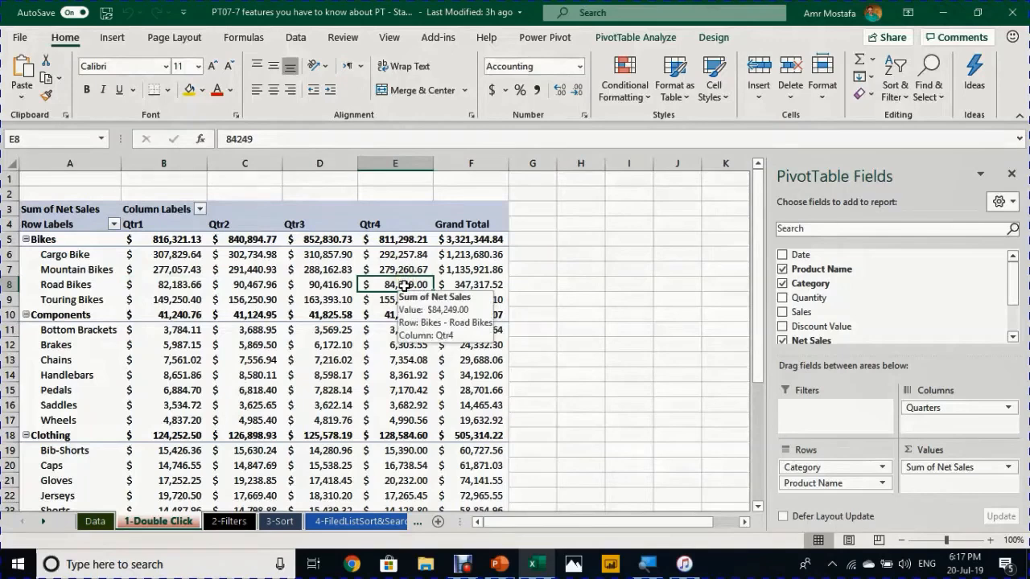
double_click(404, 285)
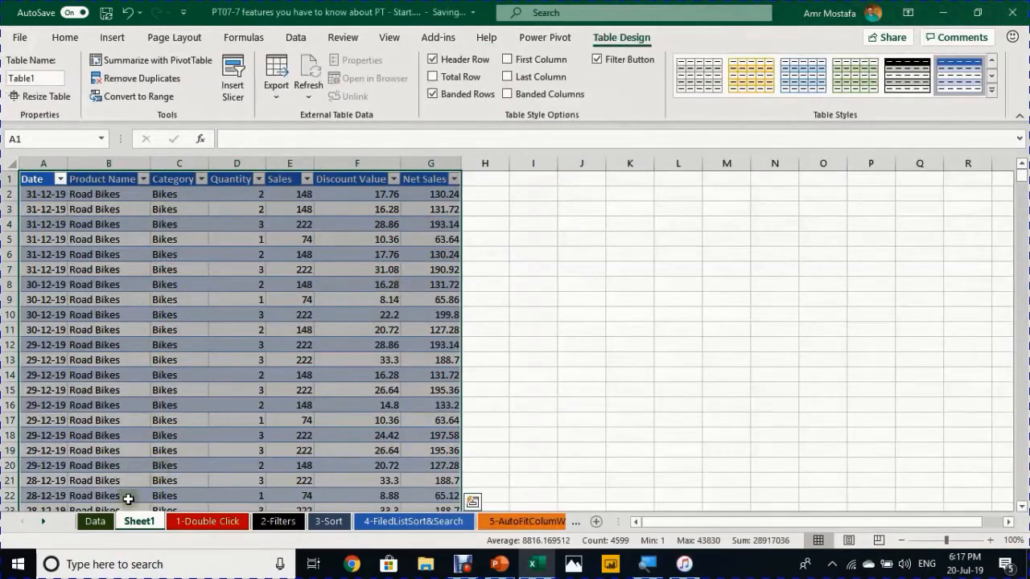
Add a sum of the Net Sales column beneath the last row of the Road Bikes detail table
left_click(158, 360)
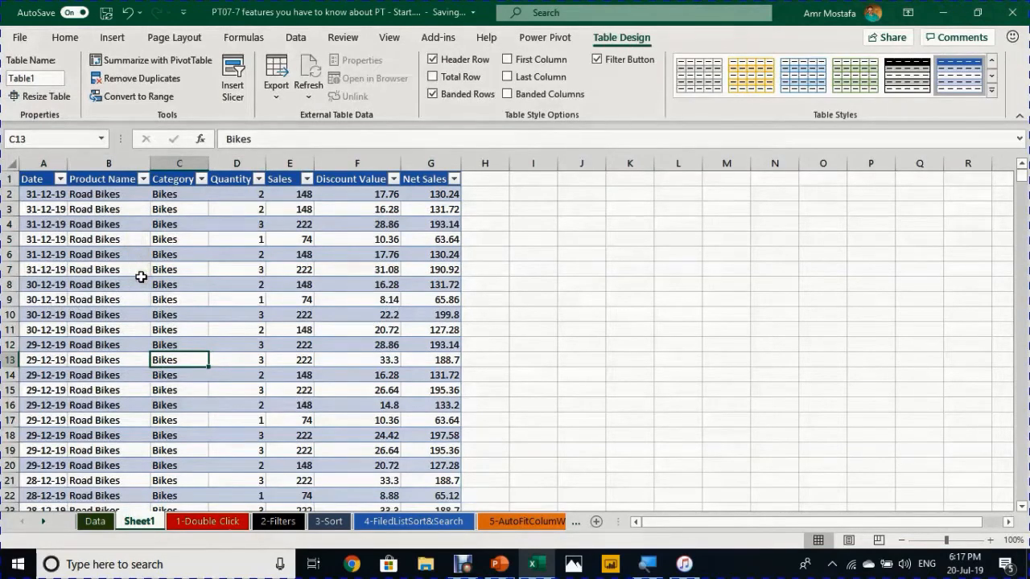
key("Right")
key("Right")
key("Right")
key("Right")
key("ctrl+Down")
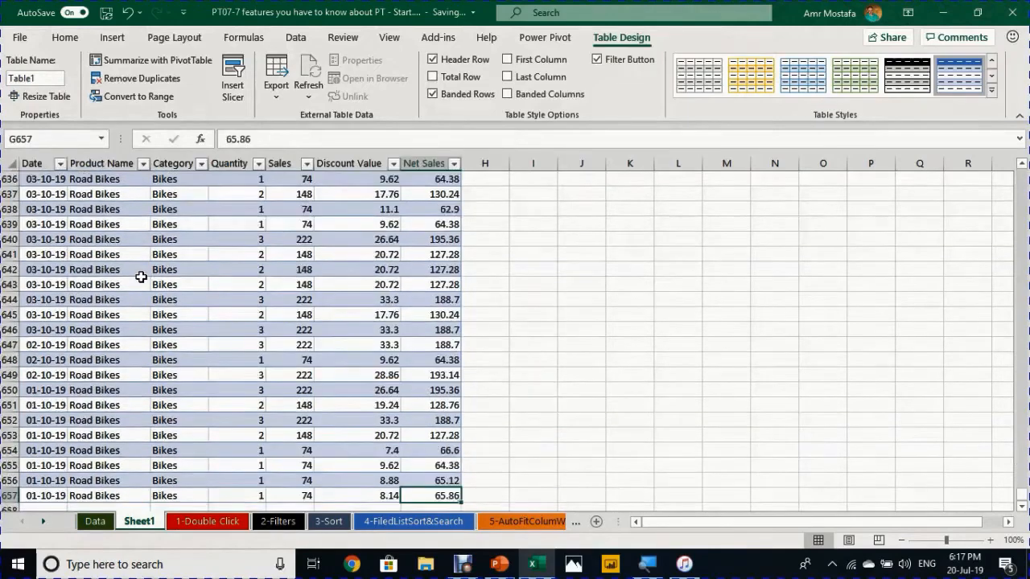
key("Down")
key("alt+equal")
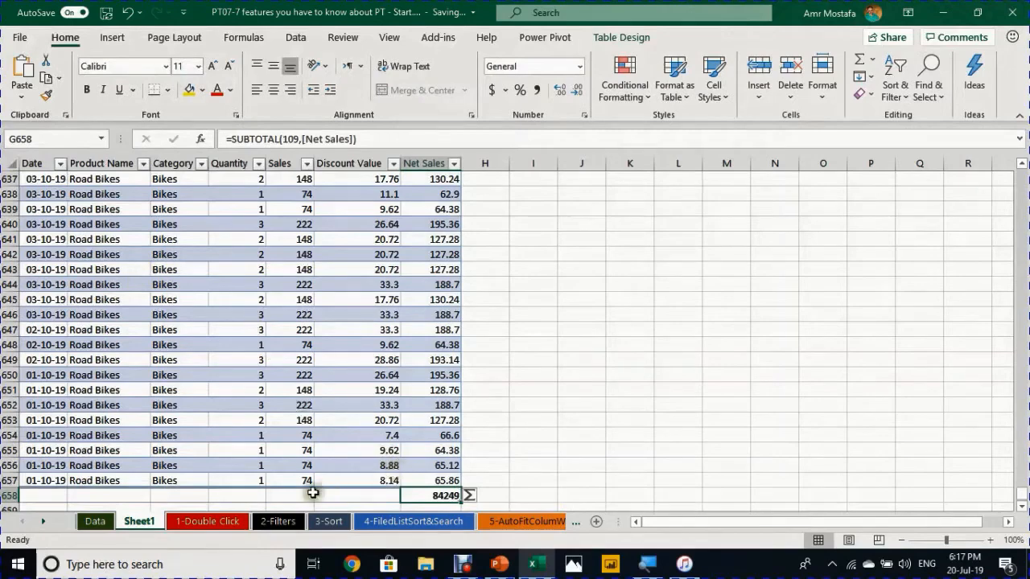
Compare the Net Sales total with the pivot table's Road Bikes Qtr4 value, and return to the first rows of the Sheet1 detail table
left_click(204, 527)
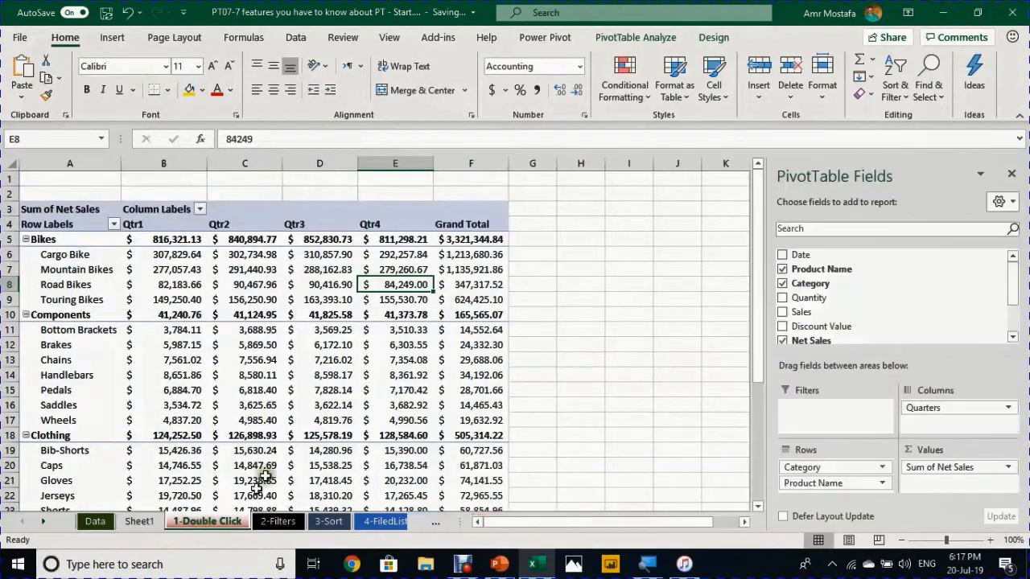
left_click(137, 522)
left_click(222, 256)
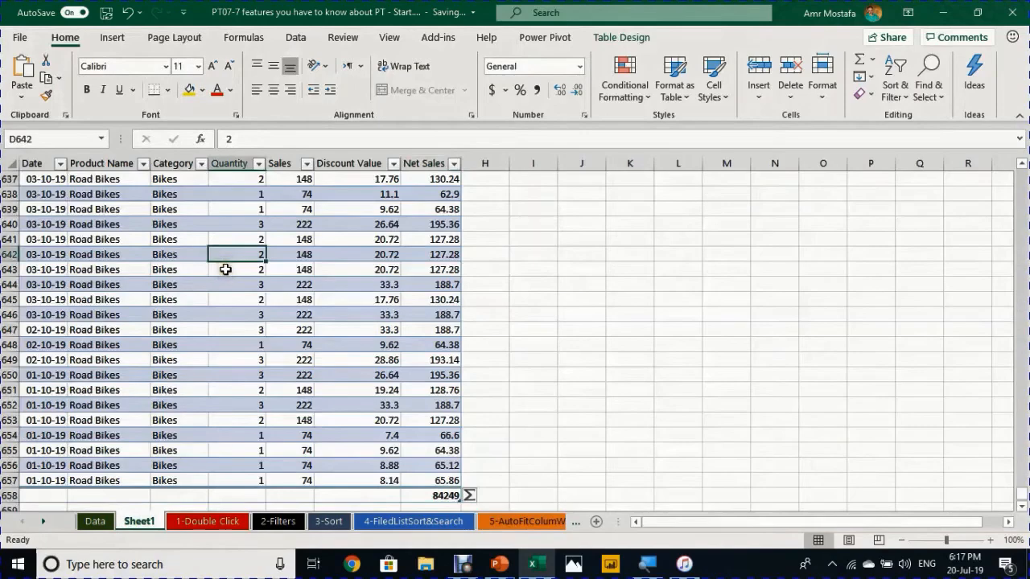
key("ctrl+Up")
key("Left")
key("Left")
key("Left")
key("Down")
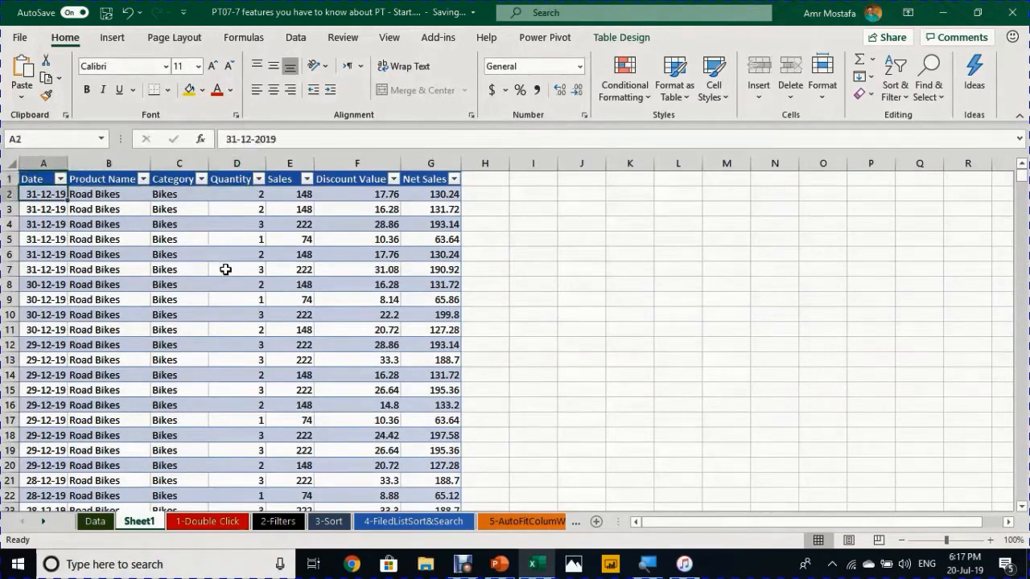
key("Down")
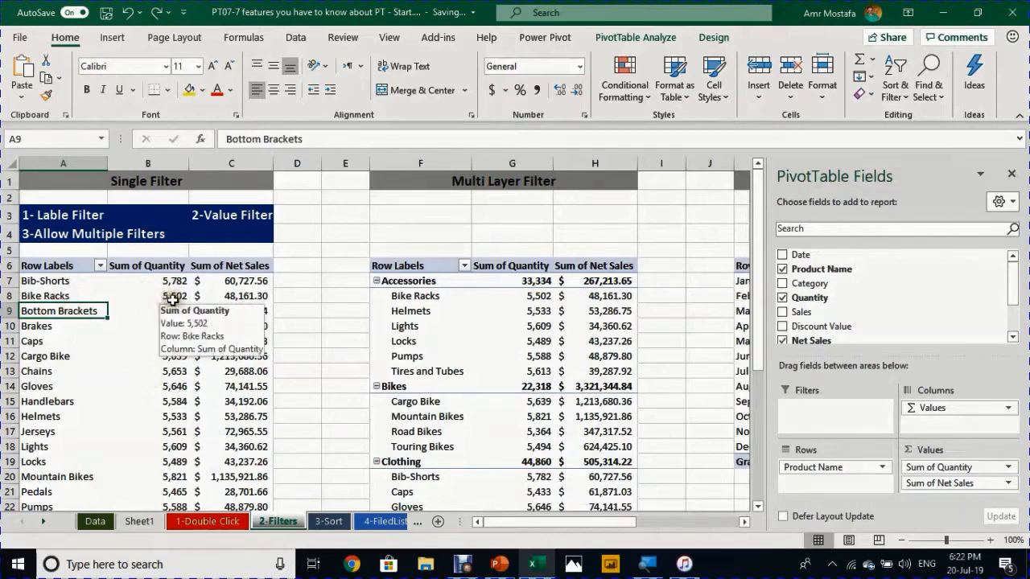
Try limiting the Single Filter pivot table's product list to Bib-Shorts and Bike Racks, and reselect all products
scroll(48, 296, "down", 4)
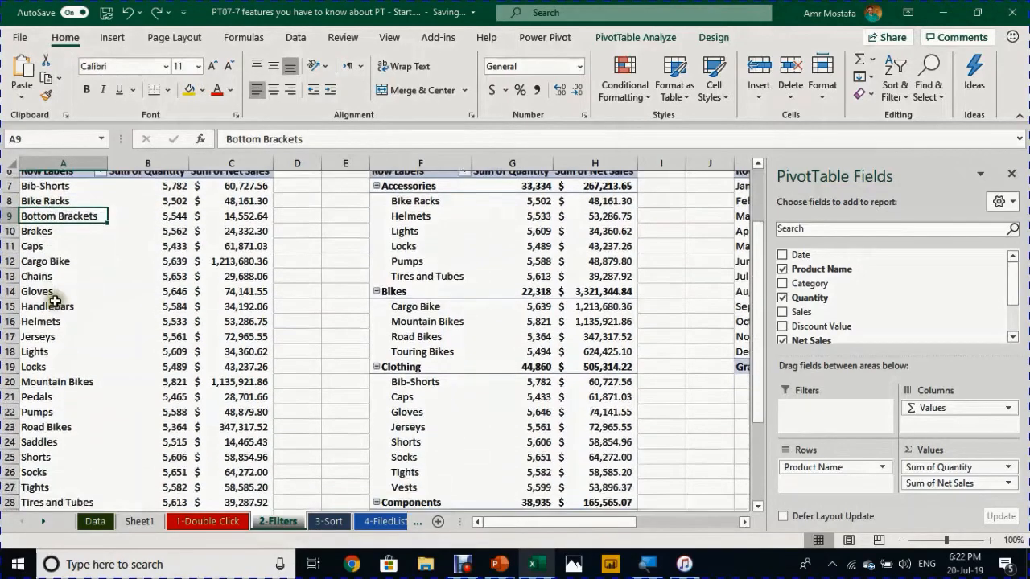
scroll(53, 300, "up", 4)
scroll(53, 300, "up", 1)
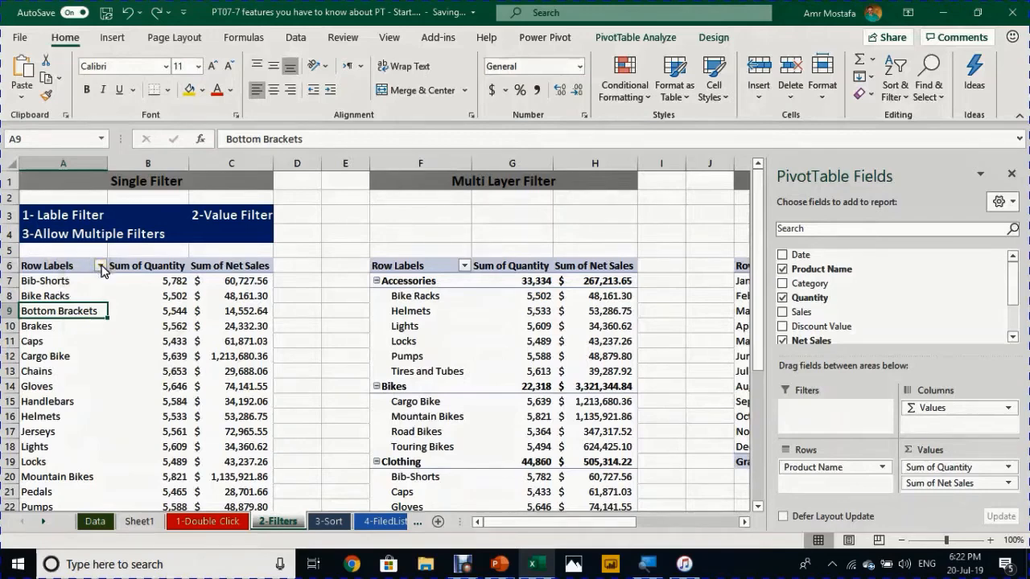
left_click(101, 266)
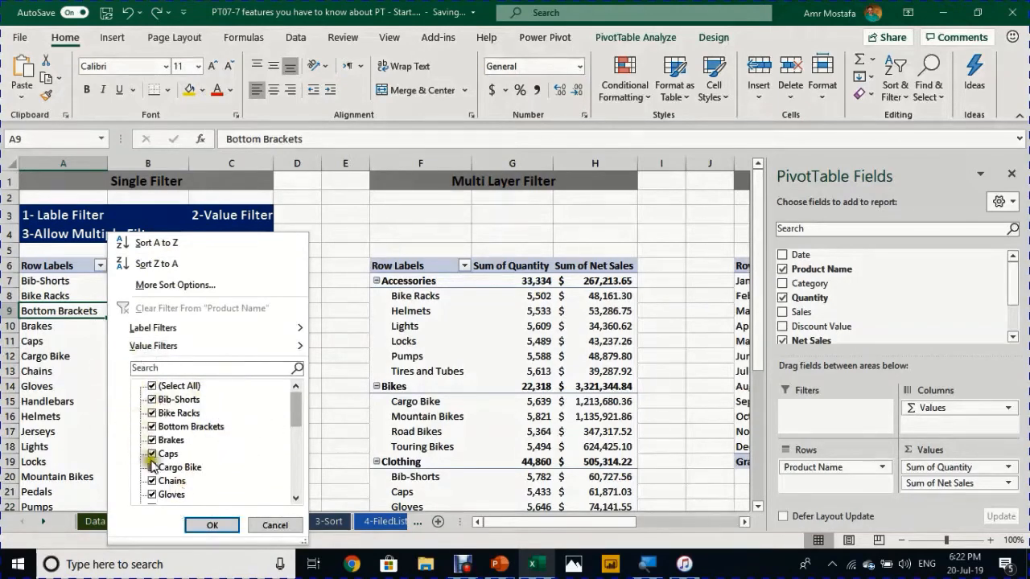
left_click(149, 388)
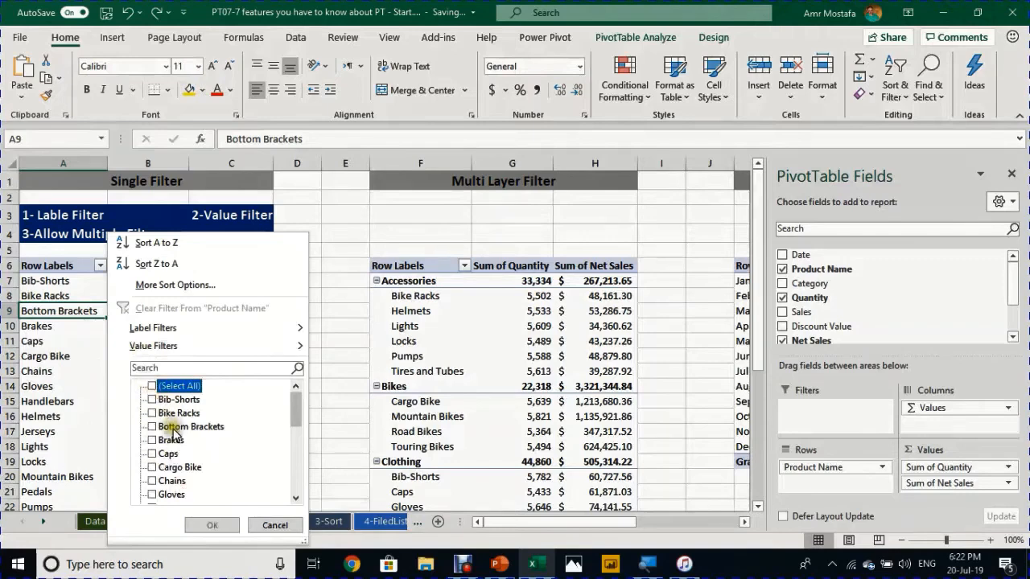
left_click(153, 413)
left_click(153, 400)
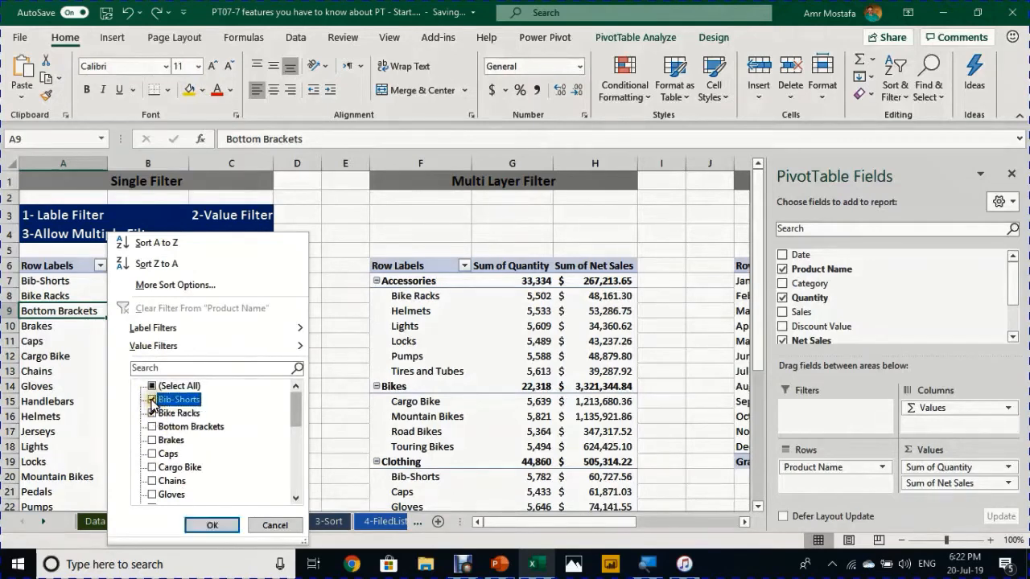
left_click(151, 386)
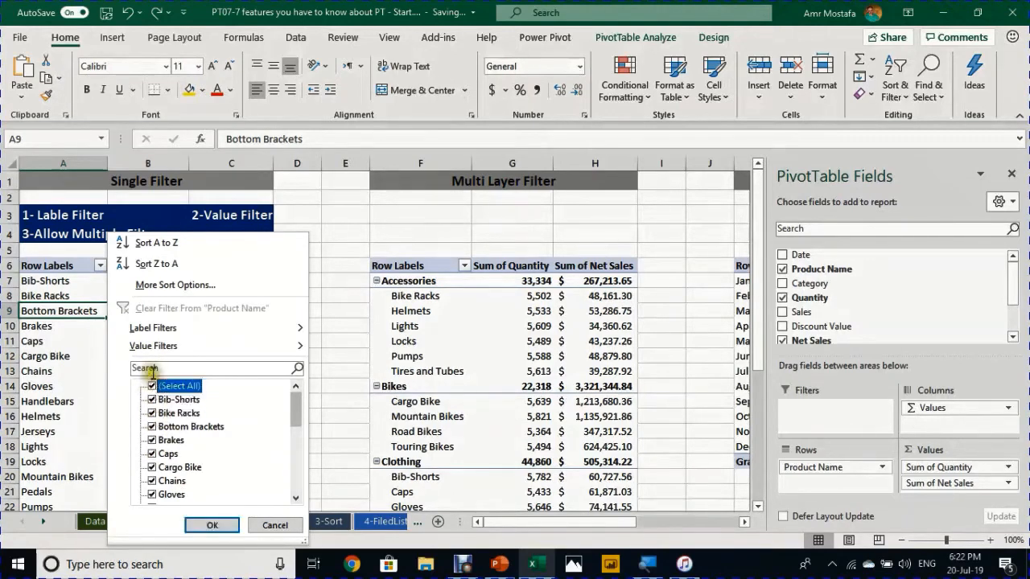
Filter the Single Filter pivot table's product names with the search term "bikes" and check the listed products
left_click(154, 368)
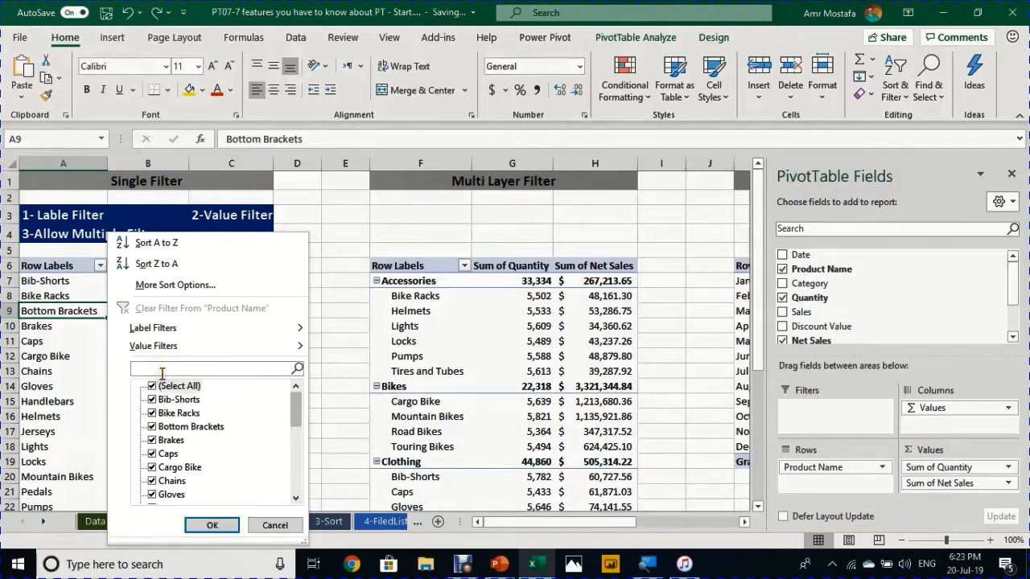
type("bikes")
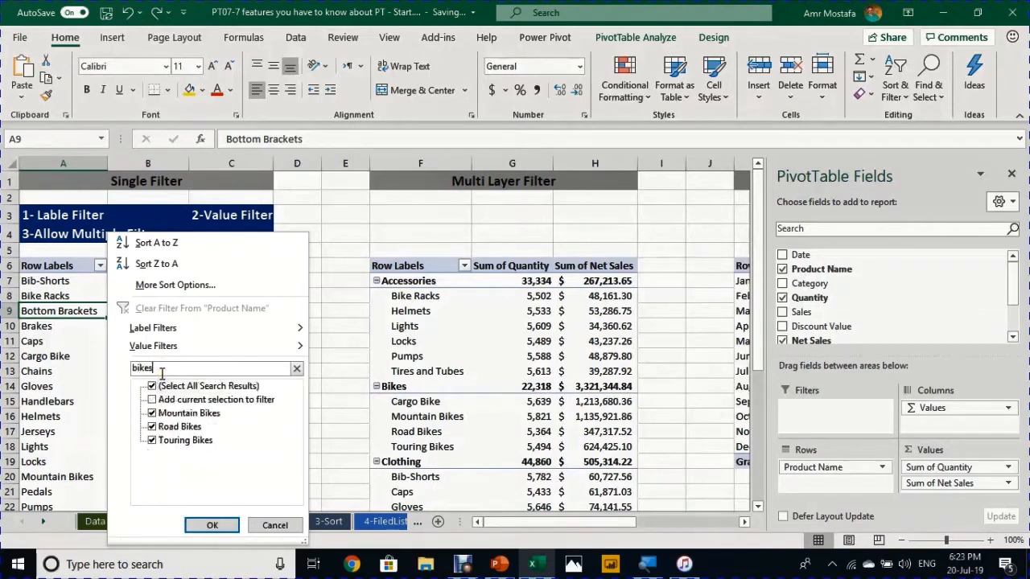
key("Return")
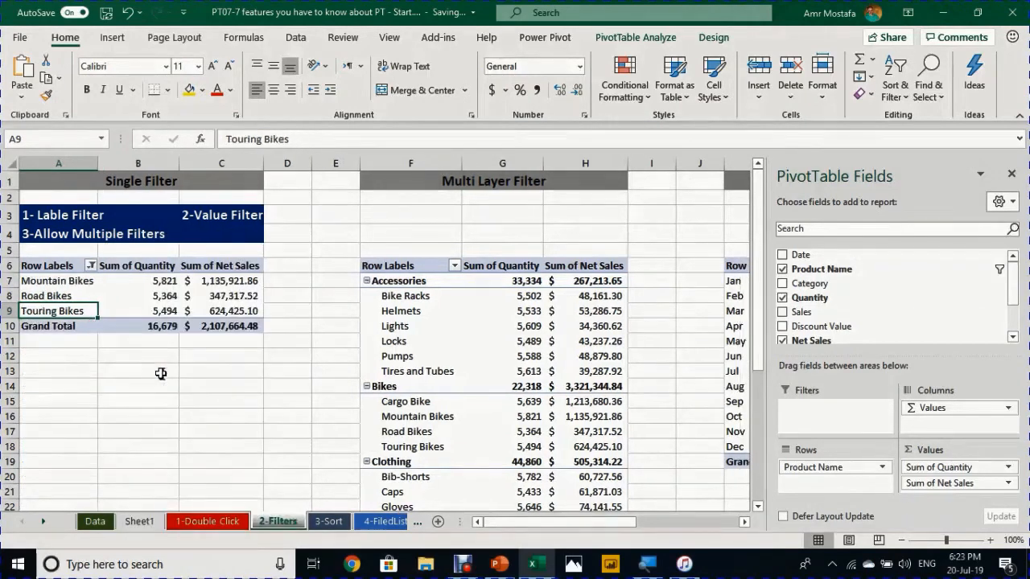
left_click(60, 281)
left_click(61, 296)
left_click(65, 310)
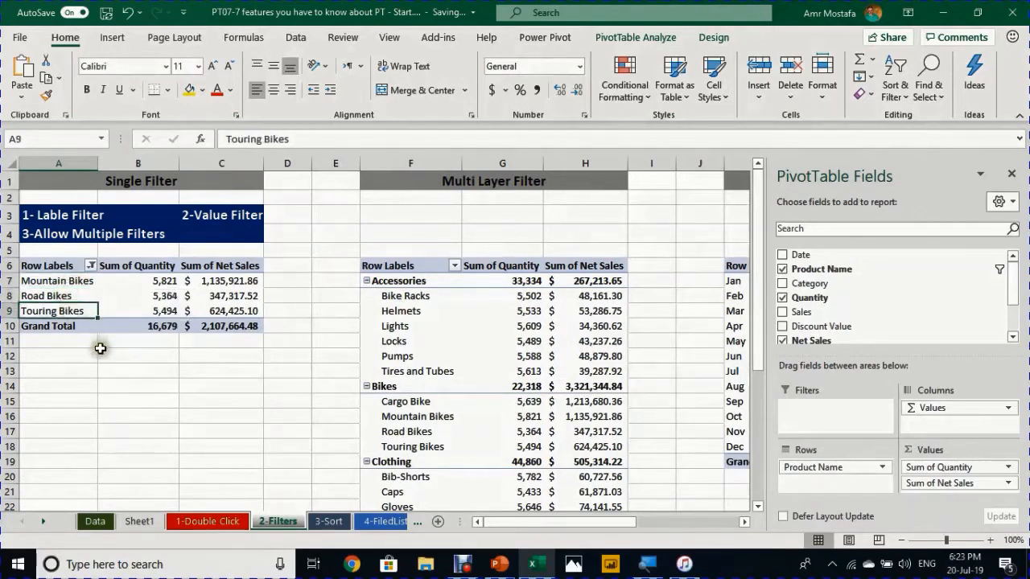
Clear the Product Name filter from the Single Filter pivot table
left_click(90, 266)
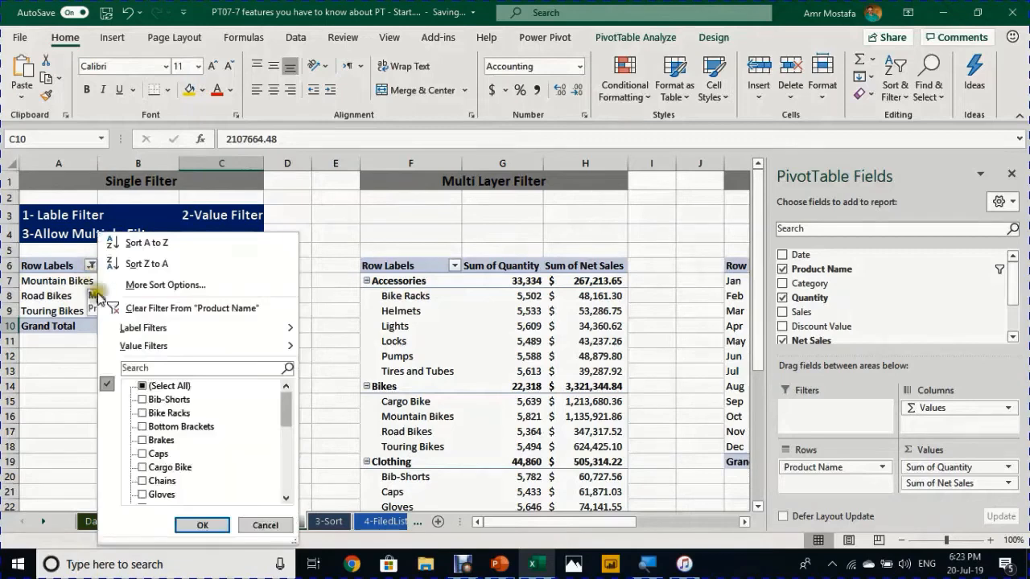
left_click(144, 387)
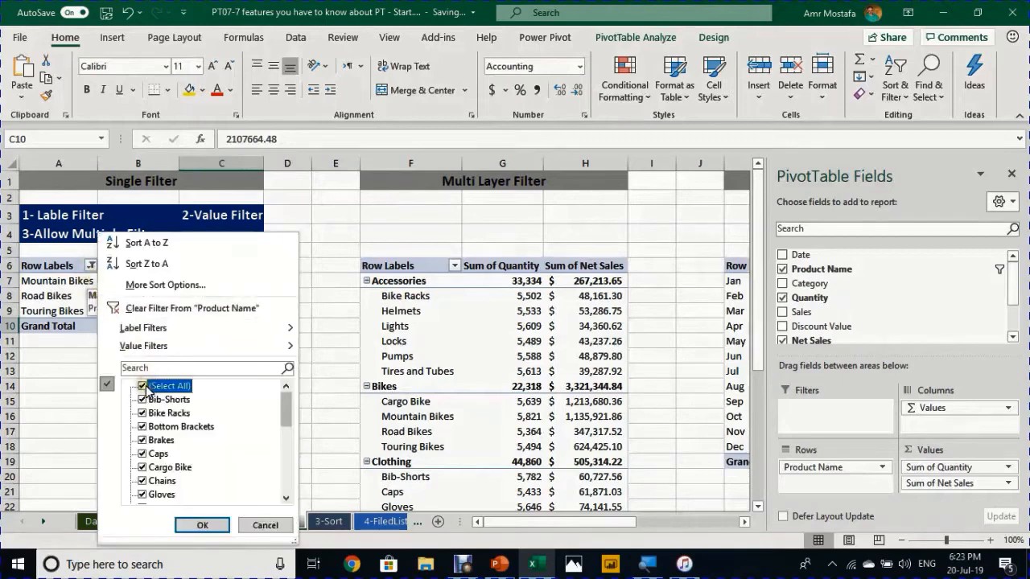
left_click(142, 310)
left_click(169, 295)
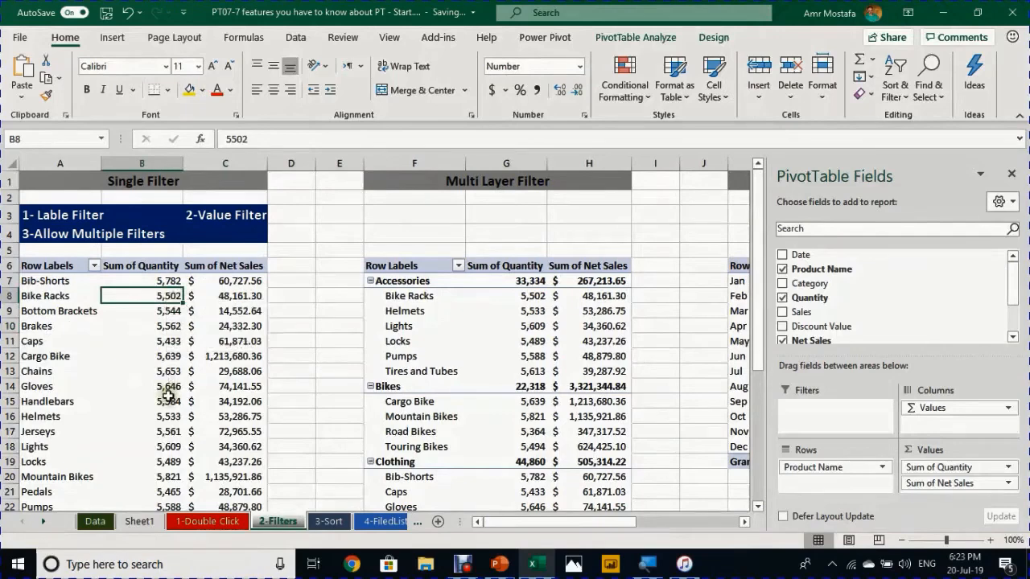
Apply a value filter to the Single Filter pivot table showing products whose Sum of Net Sales is less than 50000
left_click(94, 266)
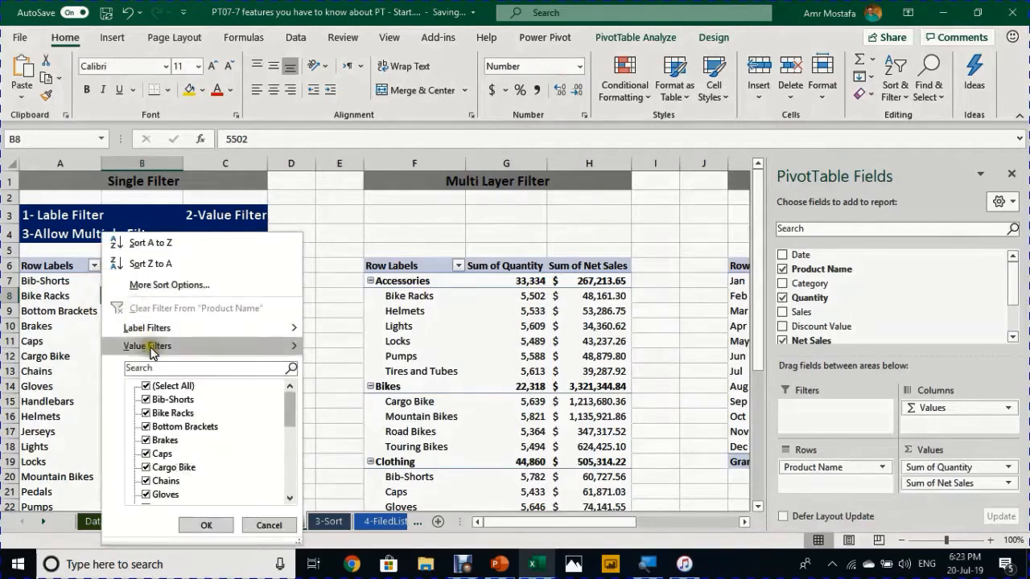
mouse_move(151, 350)
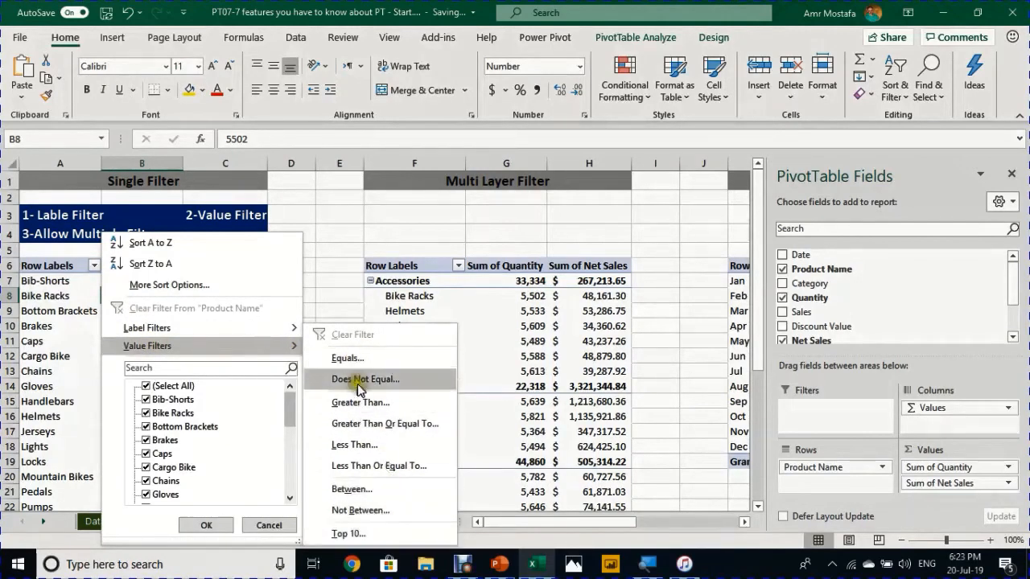
left_click(383, 446)
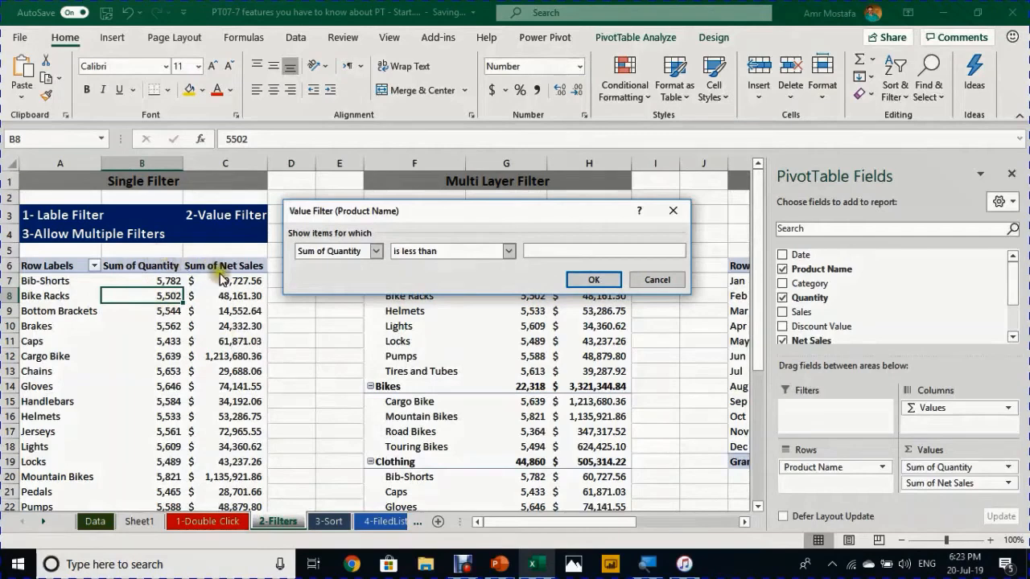
left_click(376, 251)
left_click(354, 272)
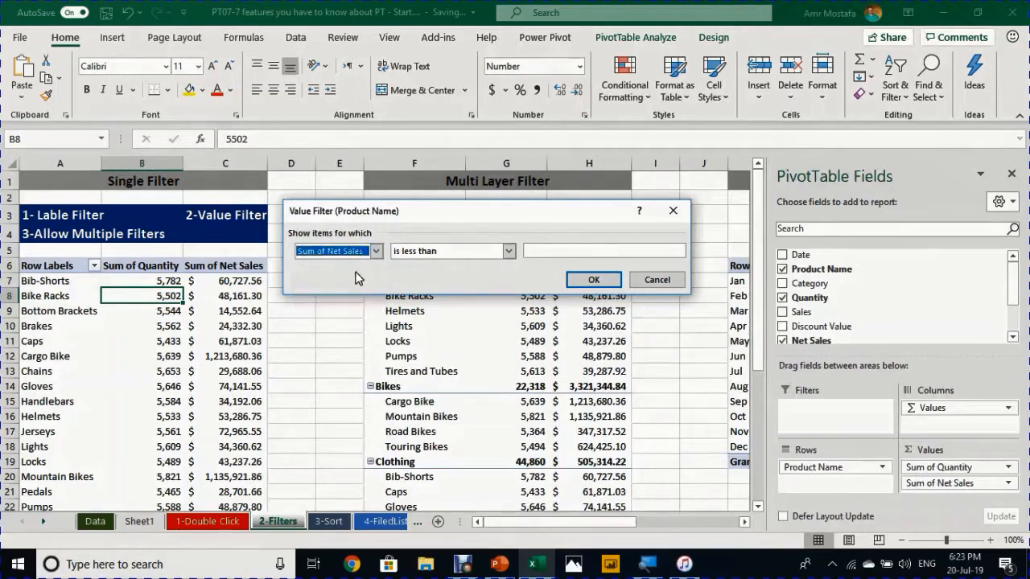
left_click(581, 253)
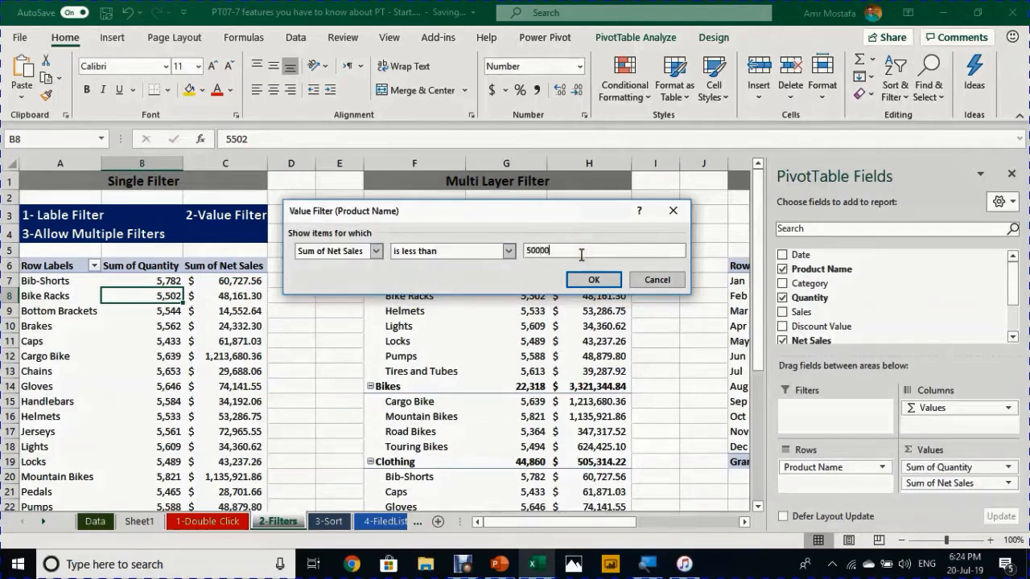
left_click(591, 278)
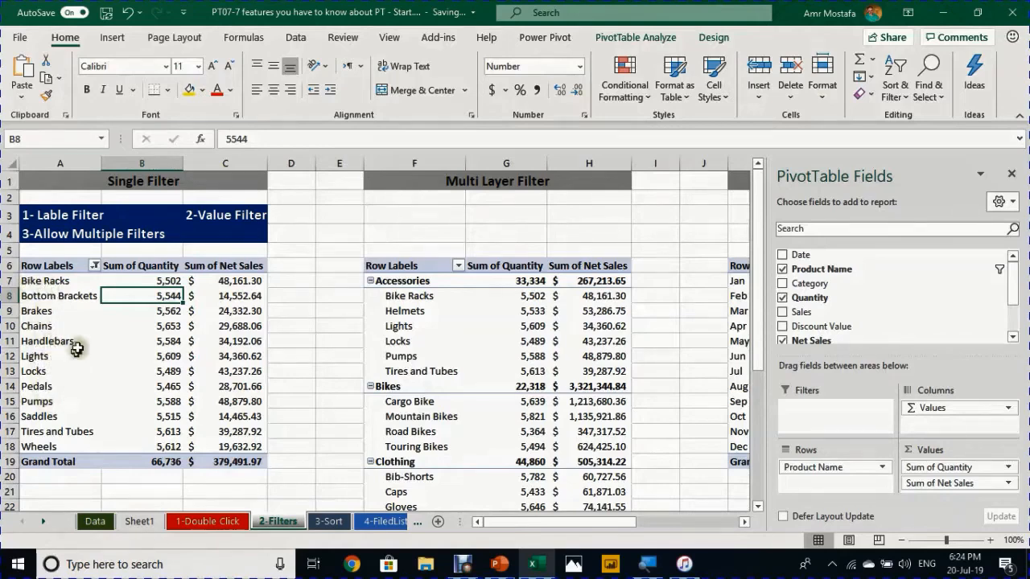
Apply a label filter to the Single Filter pivot table for product names containing "Bike*", and check which filter types are active
left_click(95, 266)
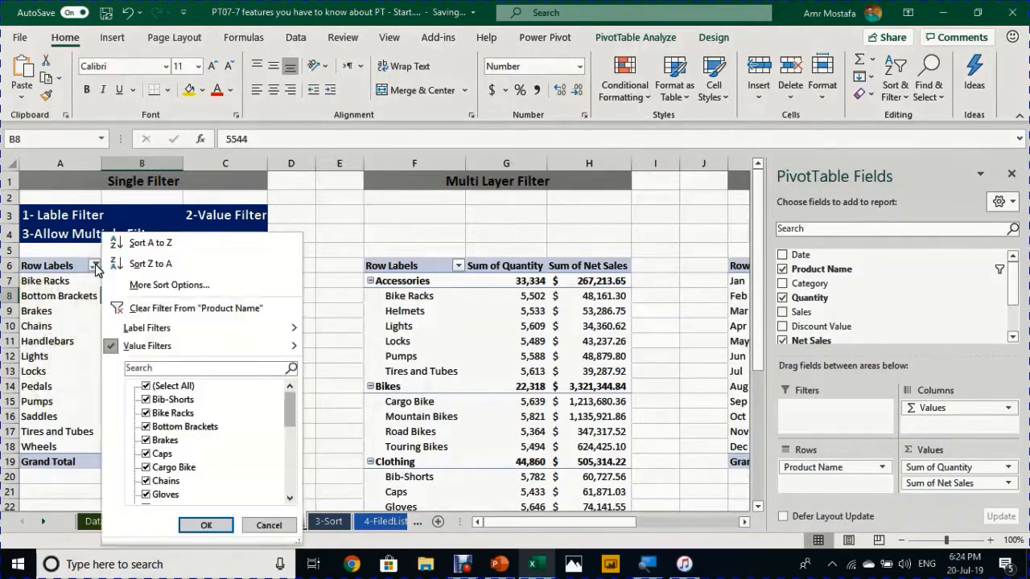
mouse_move(133, 328)
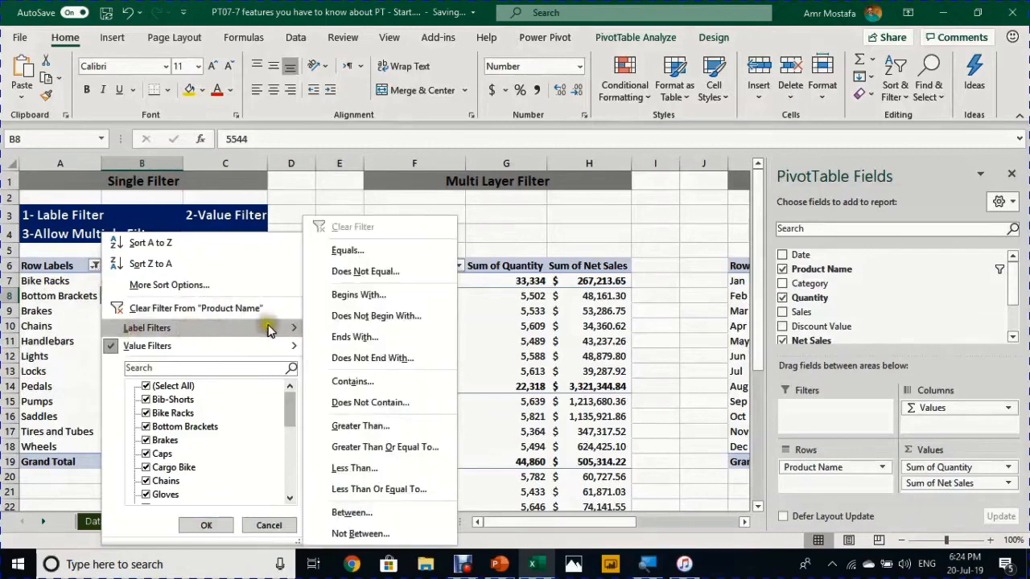
left_click(354, 382)
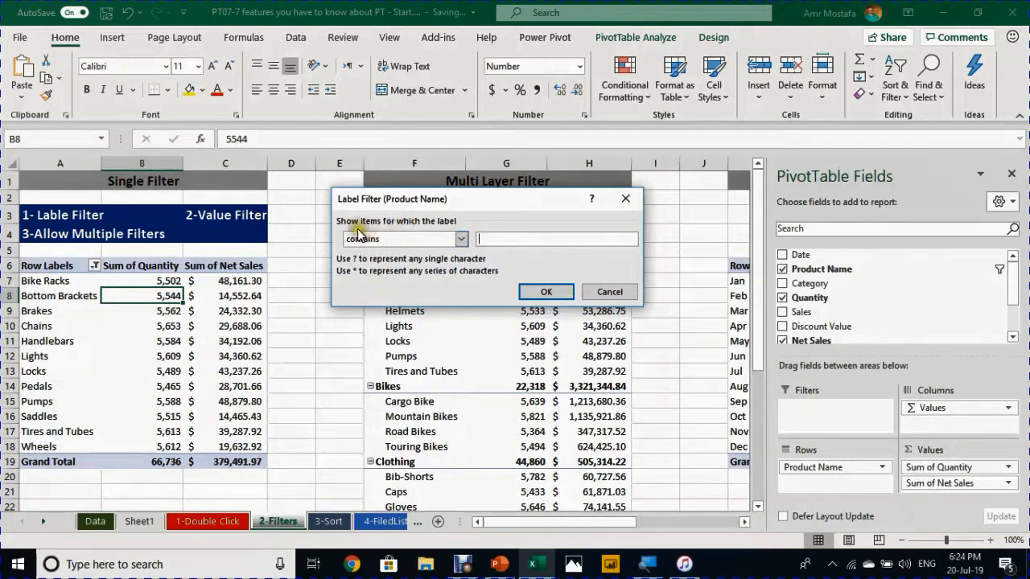
left_click(402, 238)
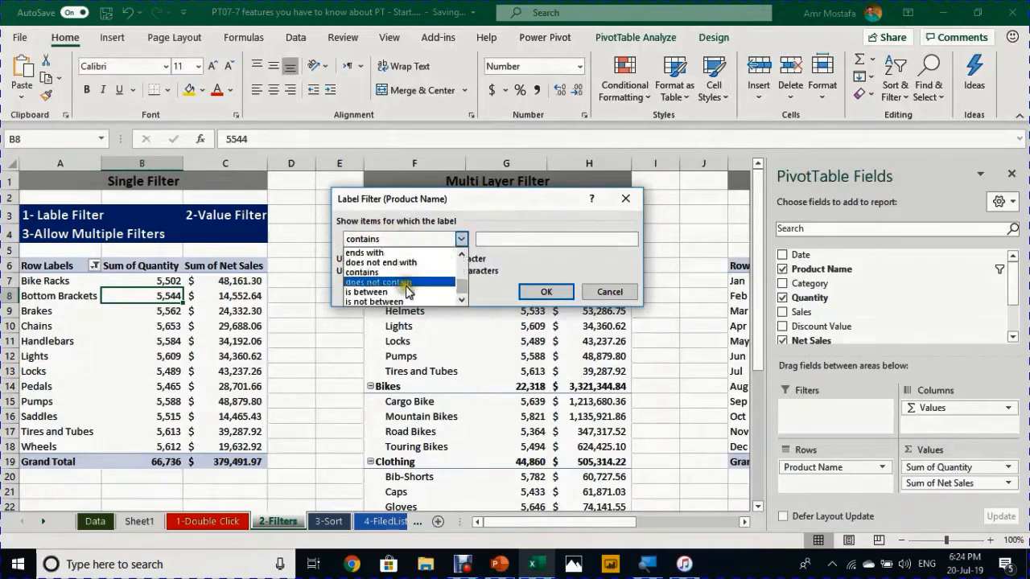
left_click(402, 272)
left_click(509, 239)
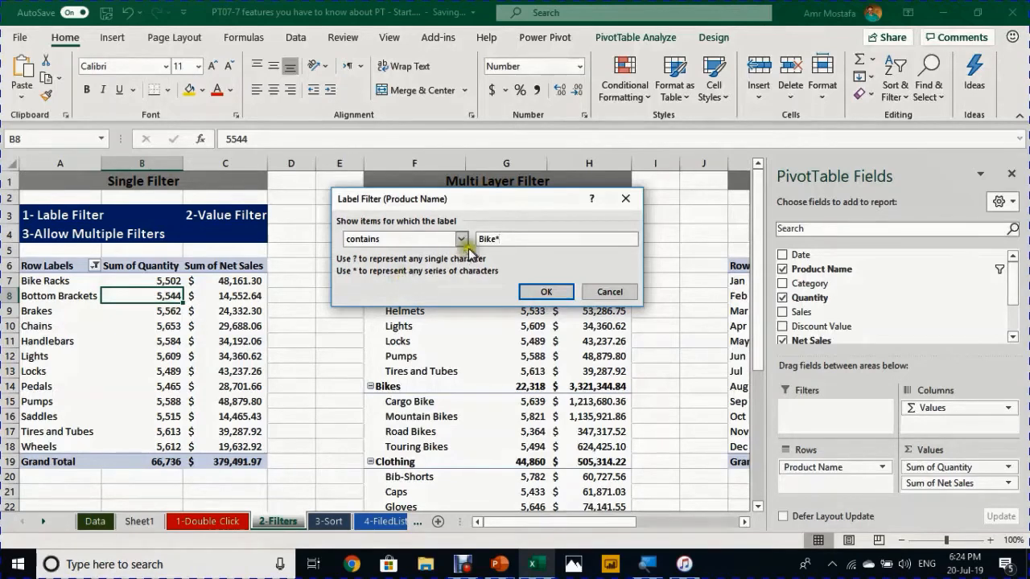
left_click(493, 238)
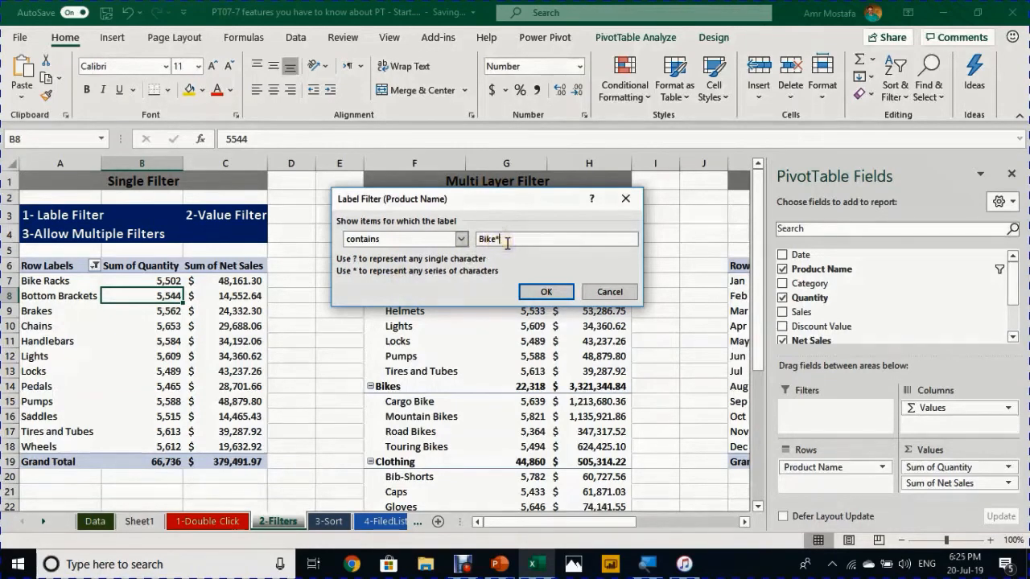
left_click(552, 294)
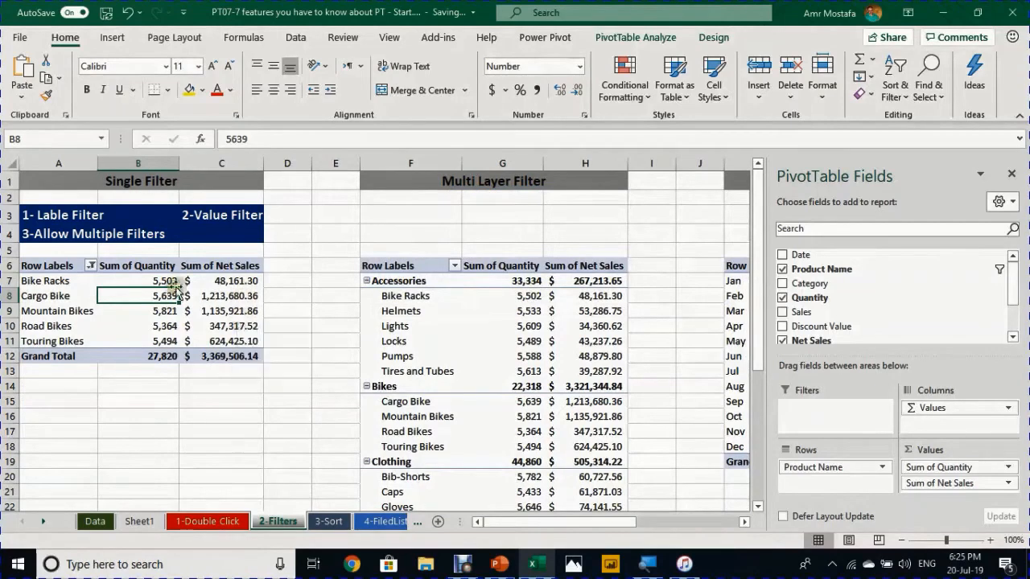
left_click(89, 265)
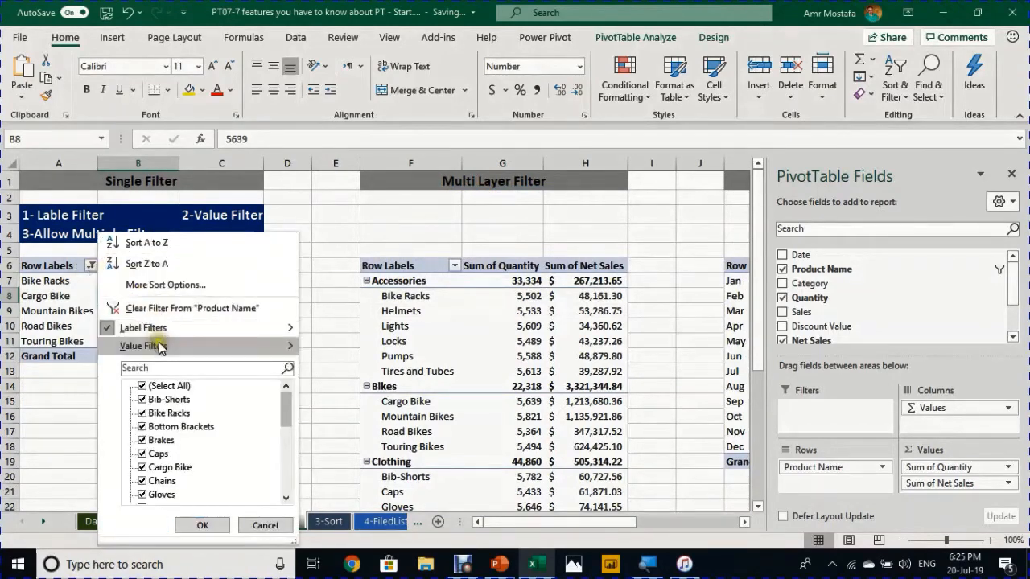
mouse_move(158, 346)
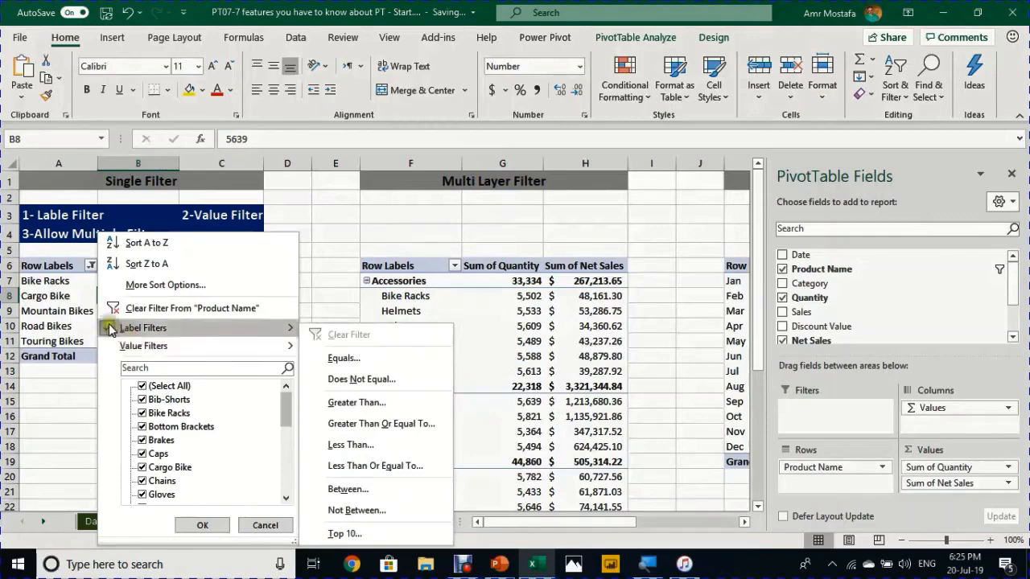
mouse_move(113, 328)
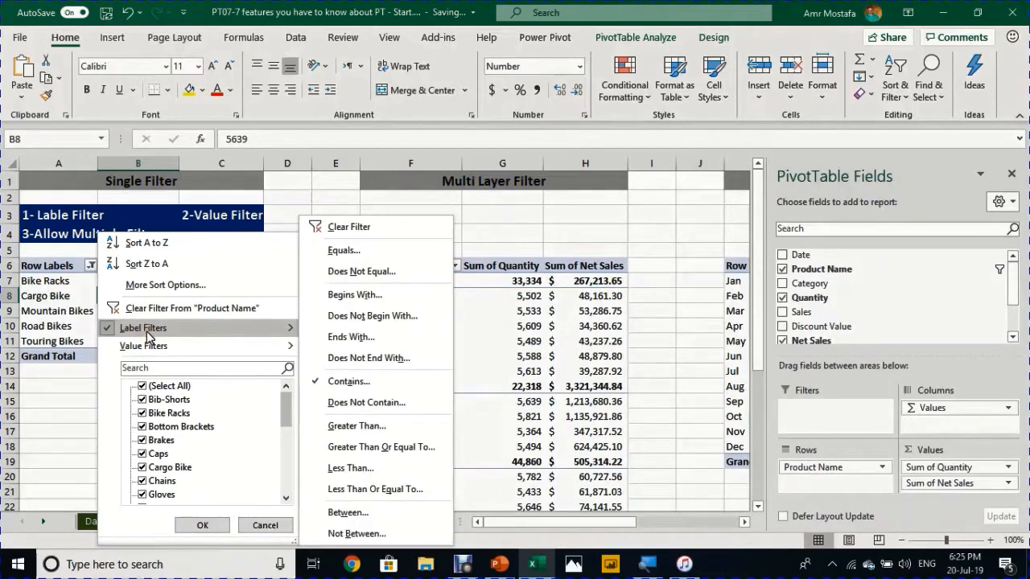
left_click(67, 298)
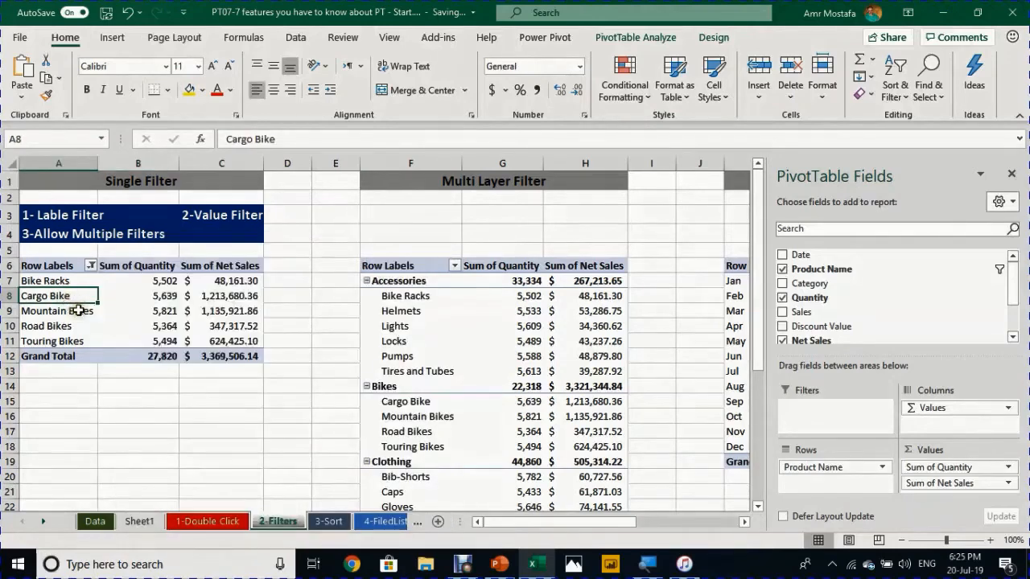
Allow multiple filters per field in the Single Filter pivot table's options
left_click(157, 312)
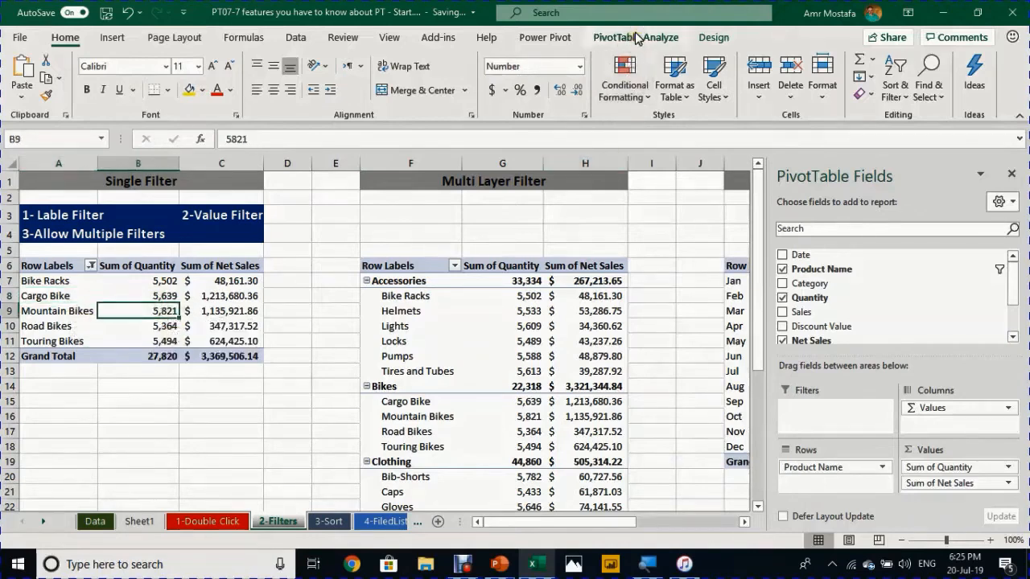
left_click(636, 38)
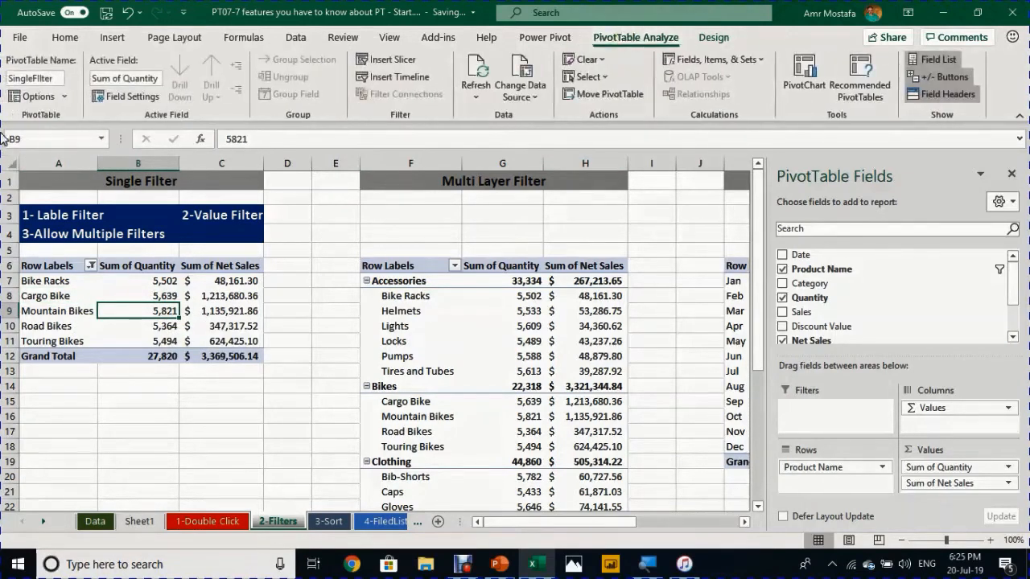
left_click(32, 98)
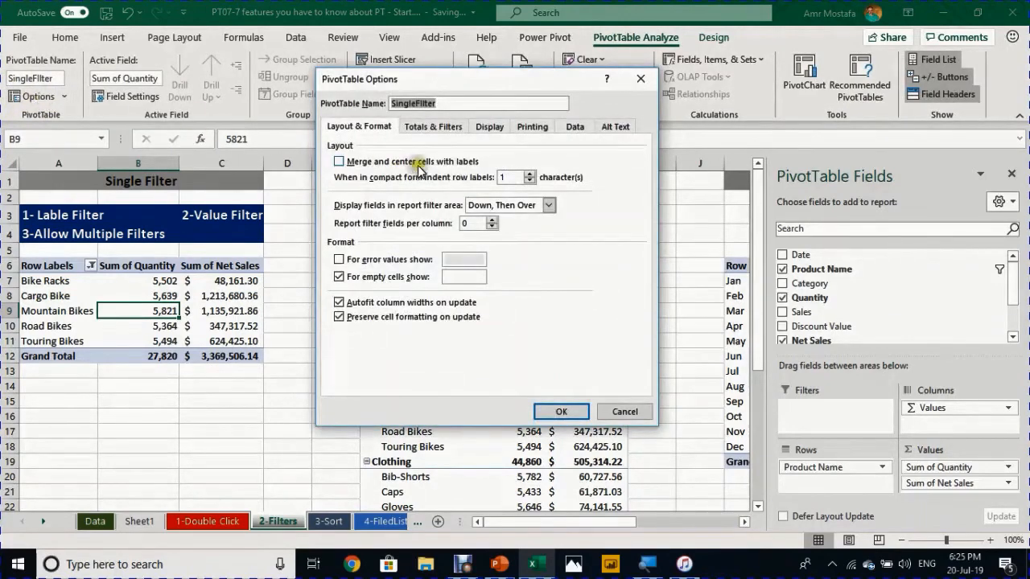
left_click(438, 129)
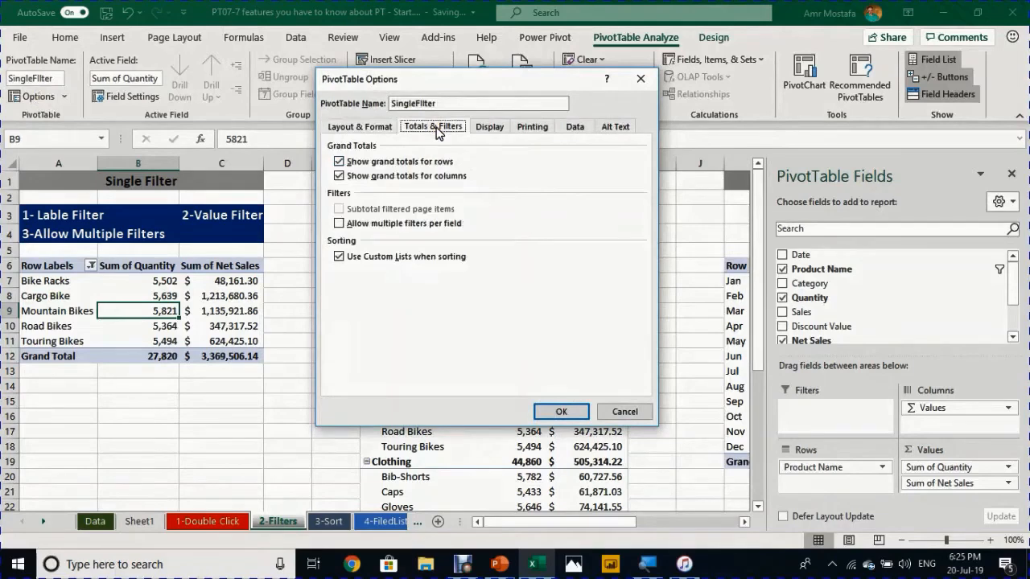
left_click(338, 224)
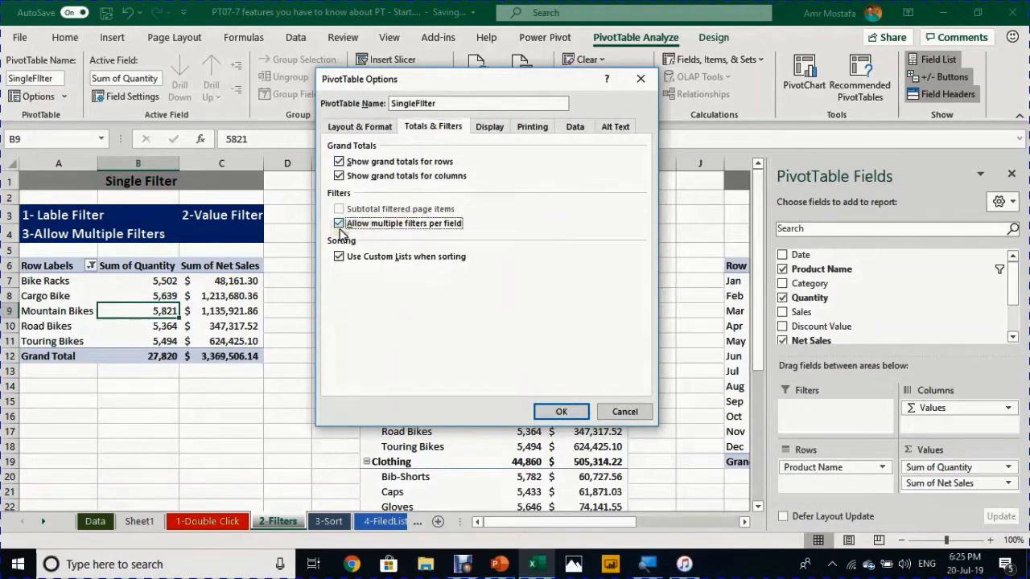
left_click(563, 410)
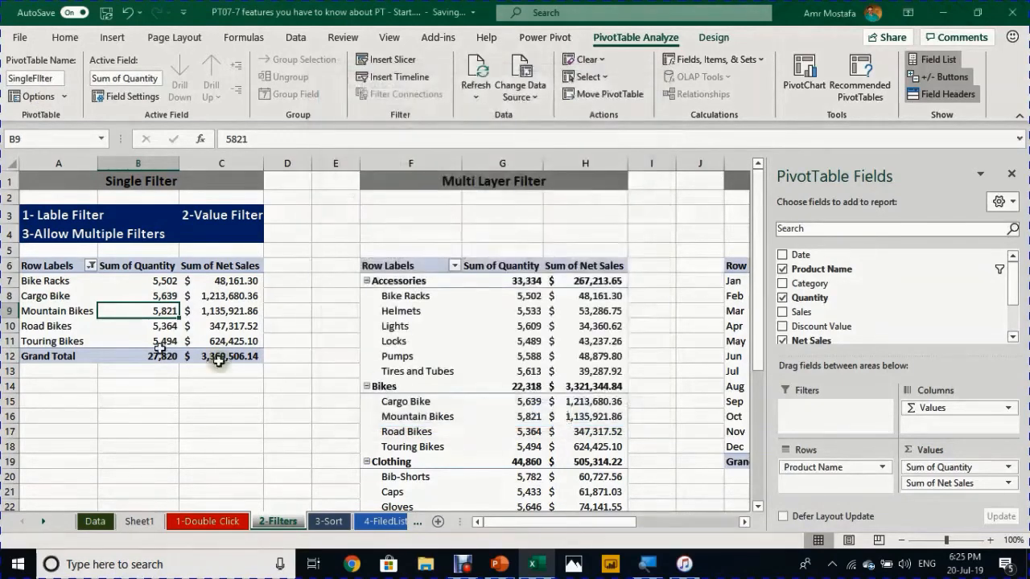
Add a less-than value filter on Sum of Net Sales to the label-filtered Single Filter pivot table to isolate Bike Racks
left_click(91, 265)
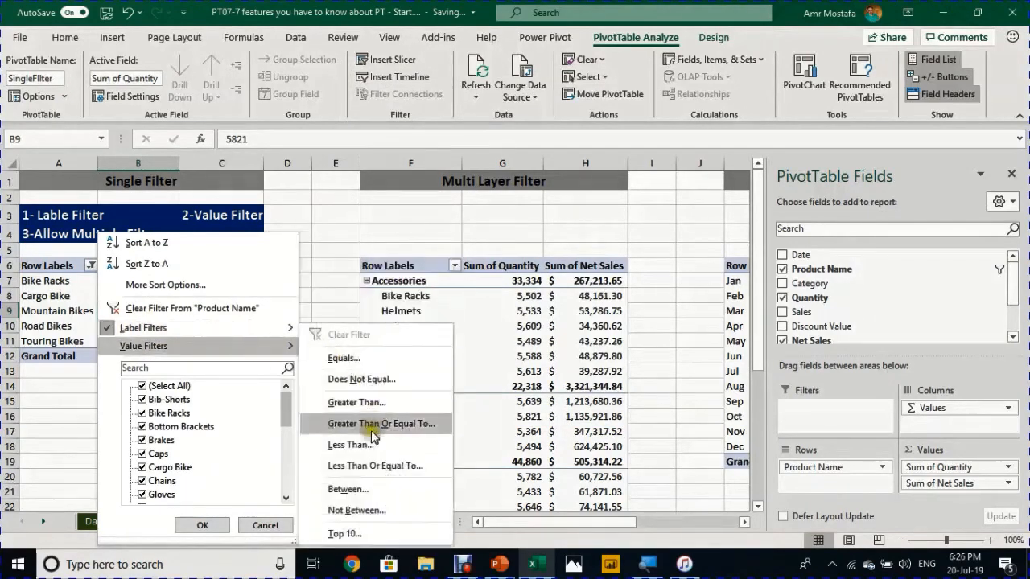
left_click(354, 445)
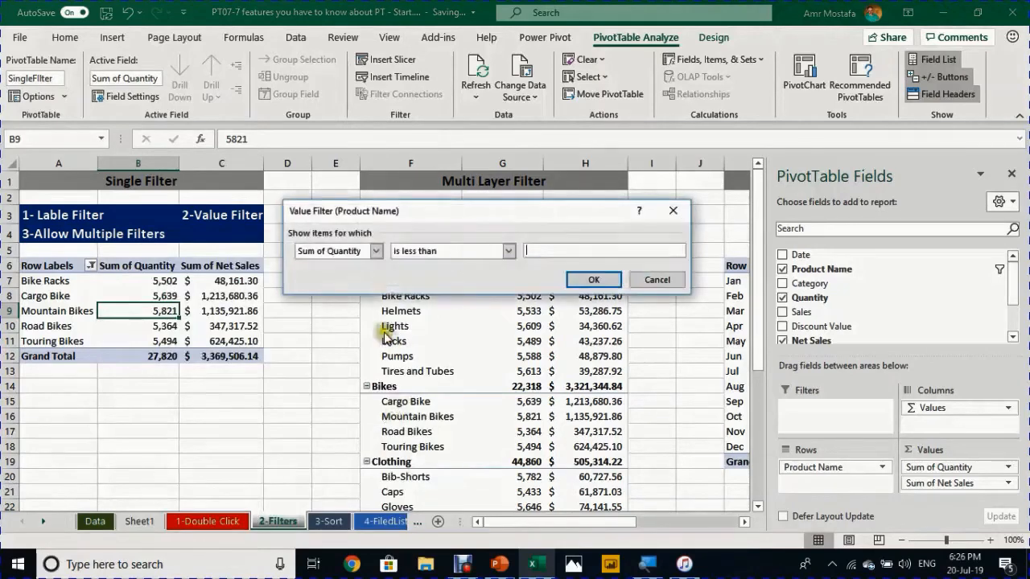
left_click(375, 251)
left_click(326, 270)
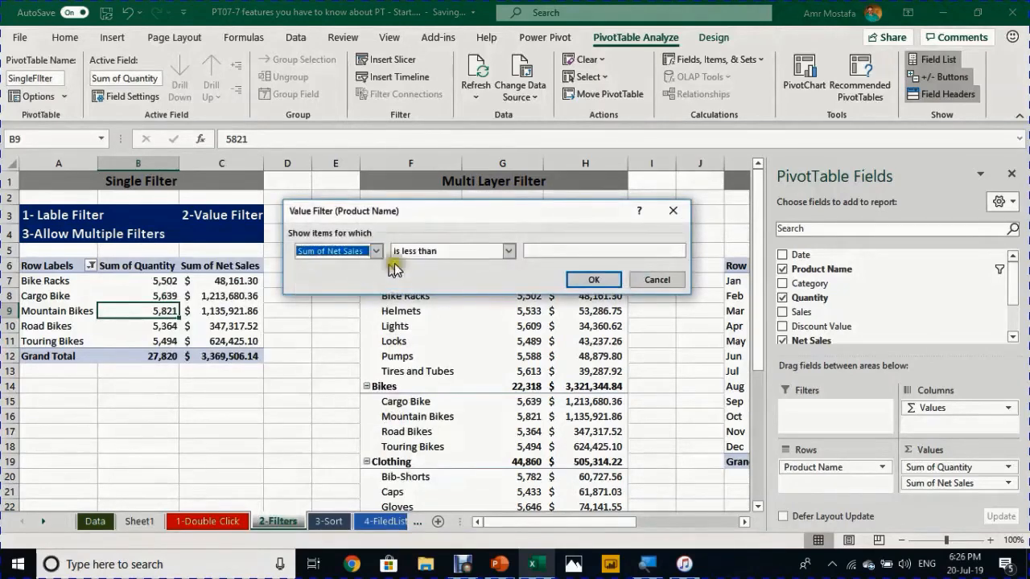
left_click(551, 251)
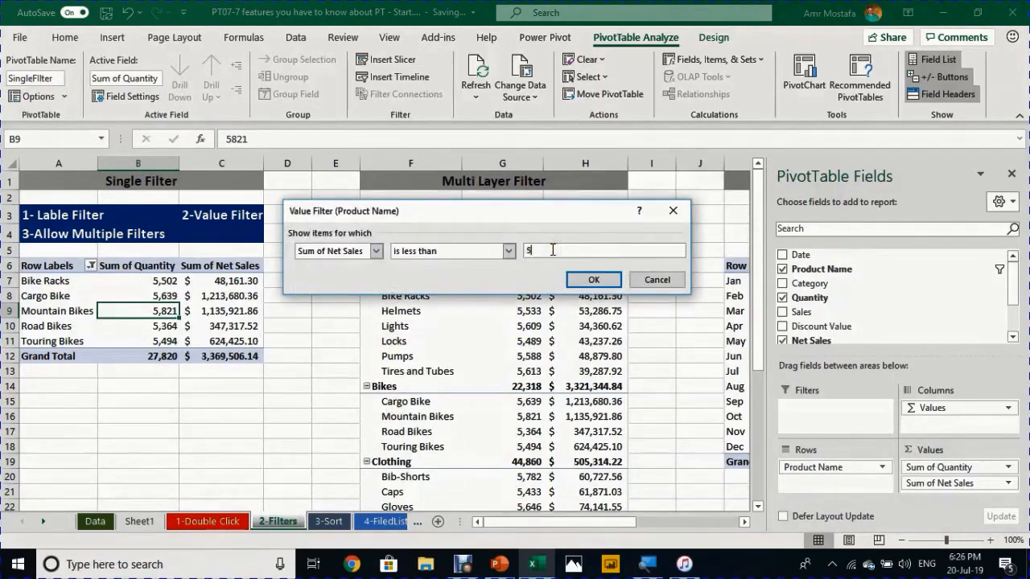
left_click(593, 279)
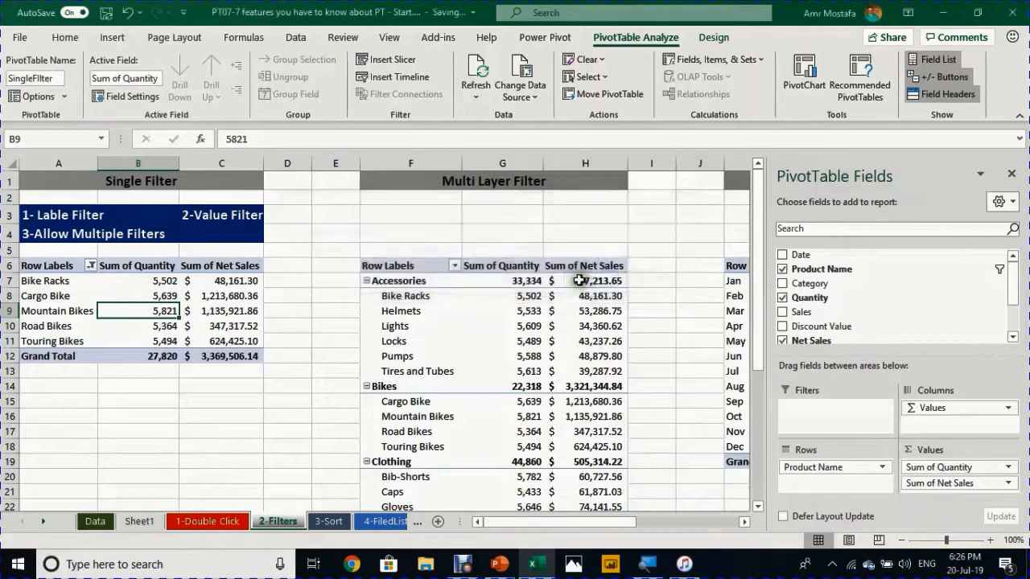
left_click(82, 265)
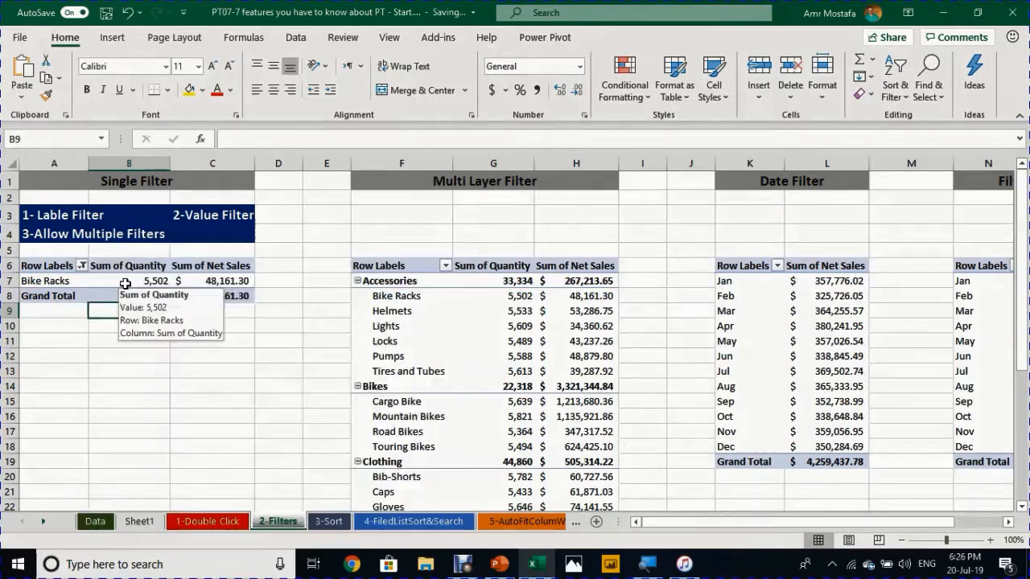
Examine which row fields the Multi Layer Filter pivot table offers for filtering and compare with the Single Filter pivot table's filter options
left_click(483, 324)
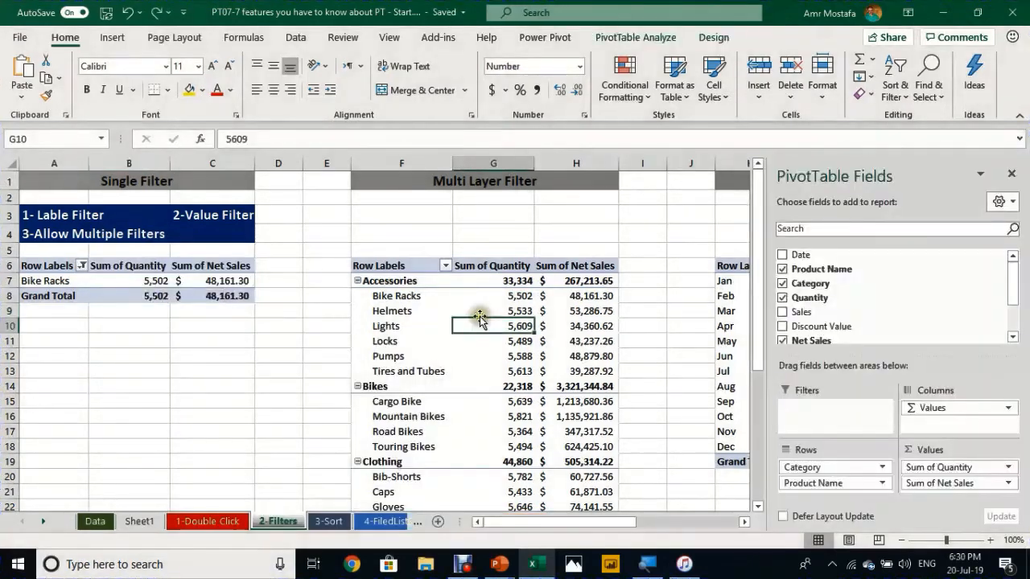
left_click(396, 309)
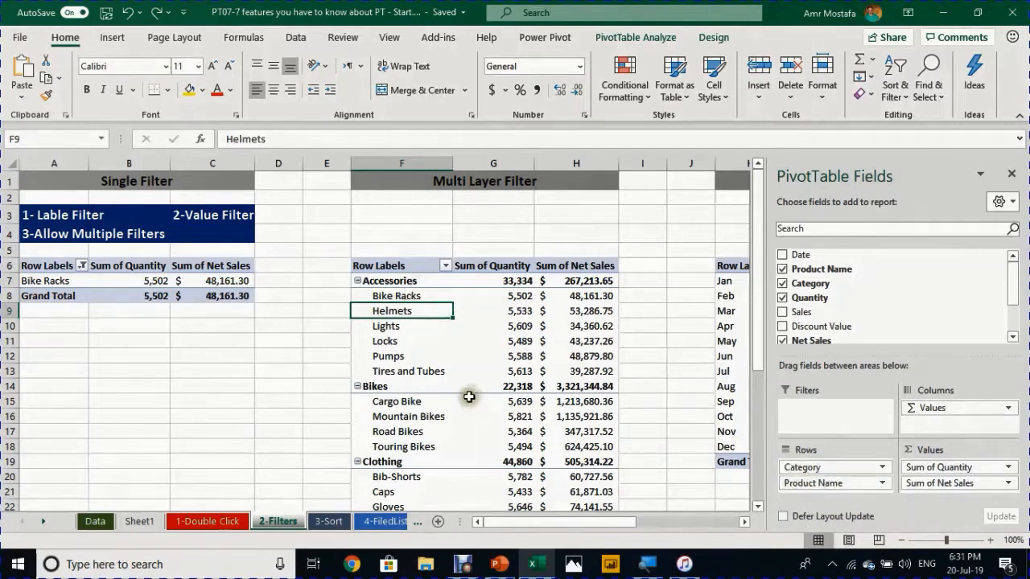
left_click(445, 266)
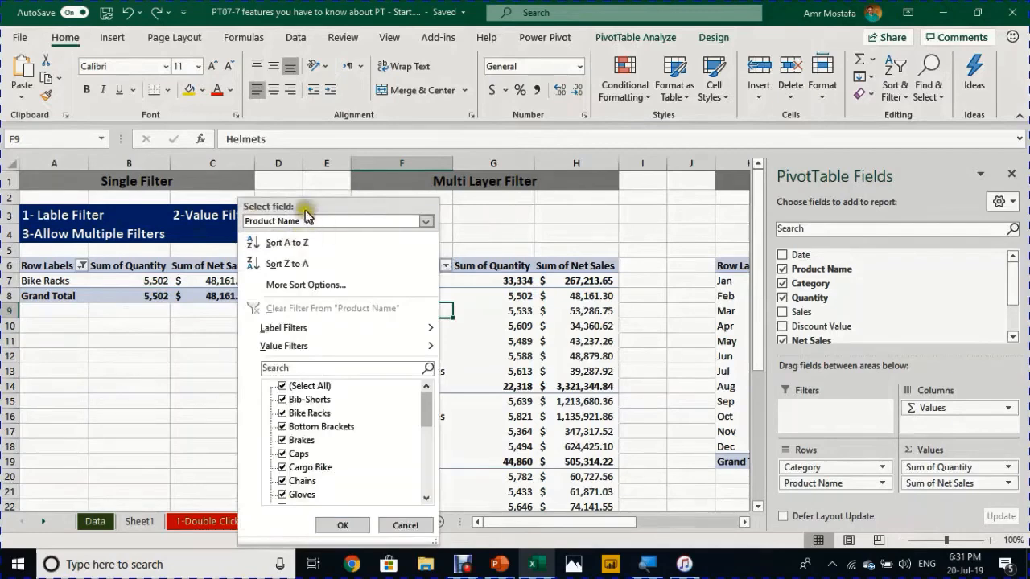
left_click(428, 223)
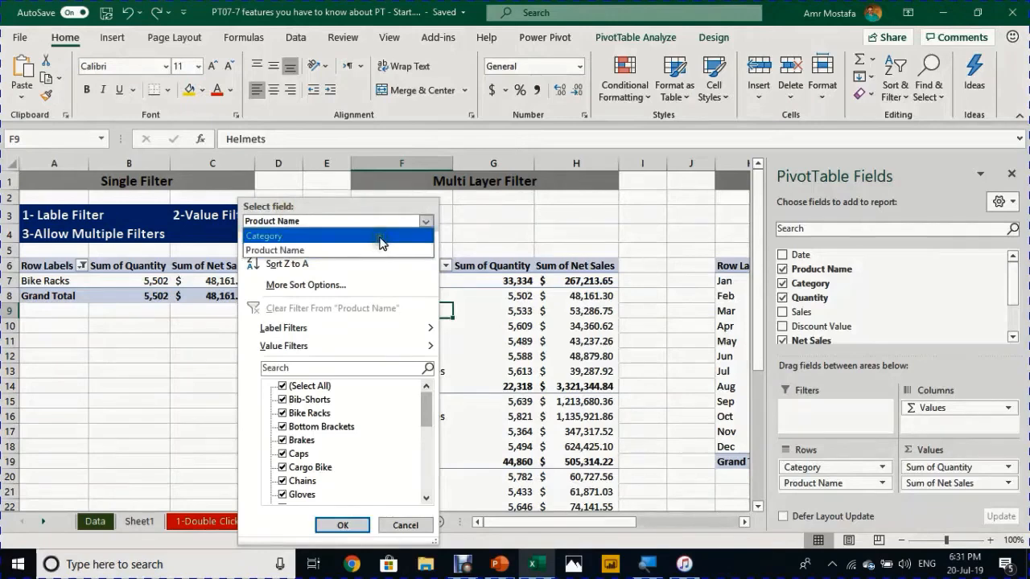
left_click(512, 212)
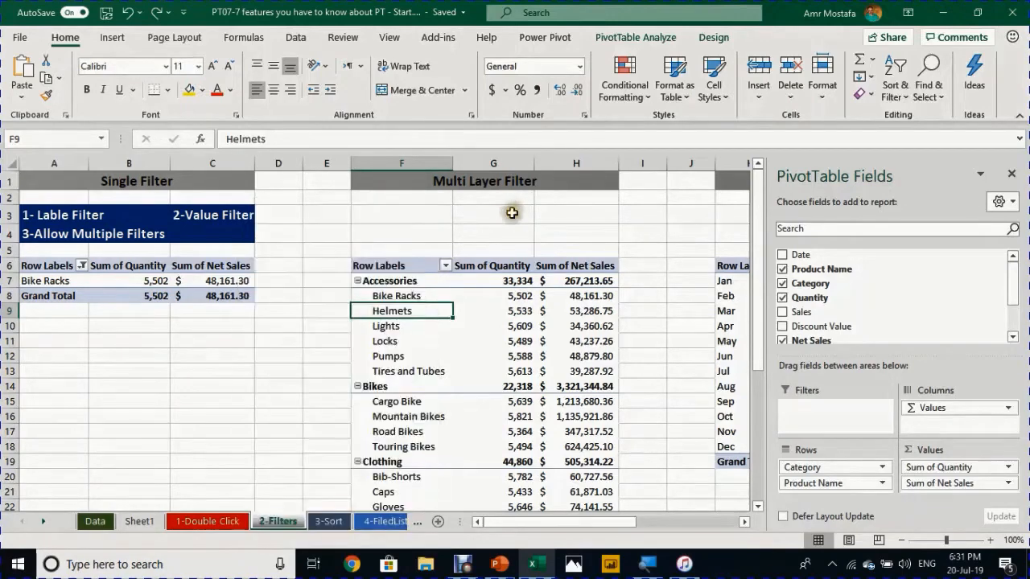
left_click(121, 279)
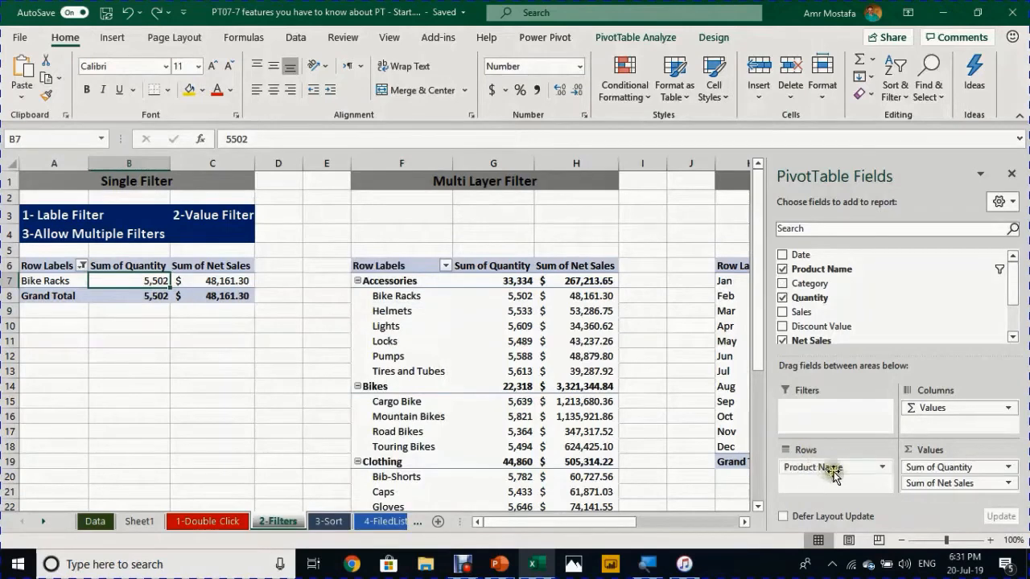
left_click(82, 266)
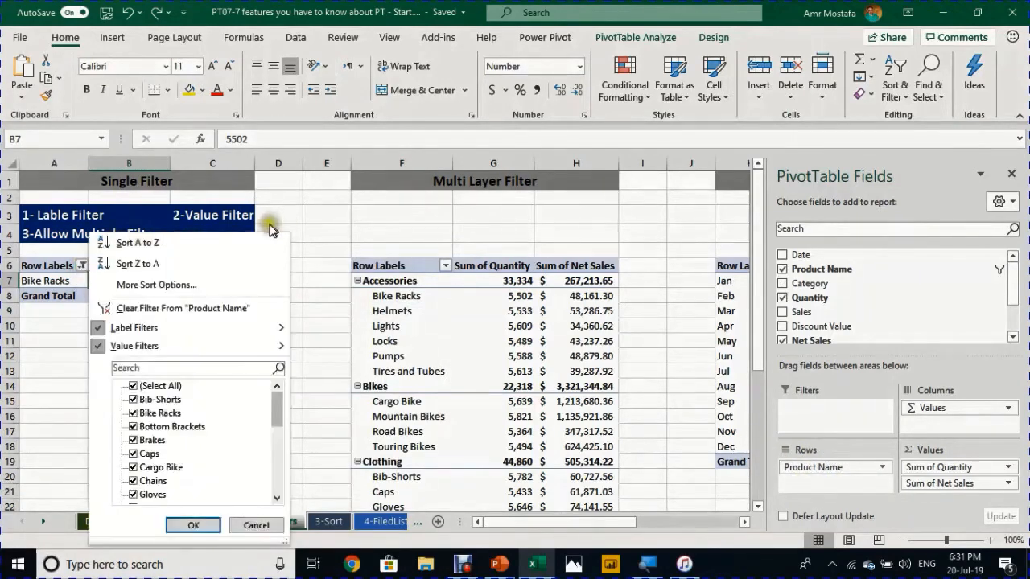
left_click(185, 251)
Filter the Multi Layer Filter pivot table's Category field to show only Accessories and Bikes
left_click(445, 265)
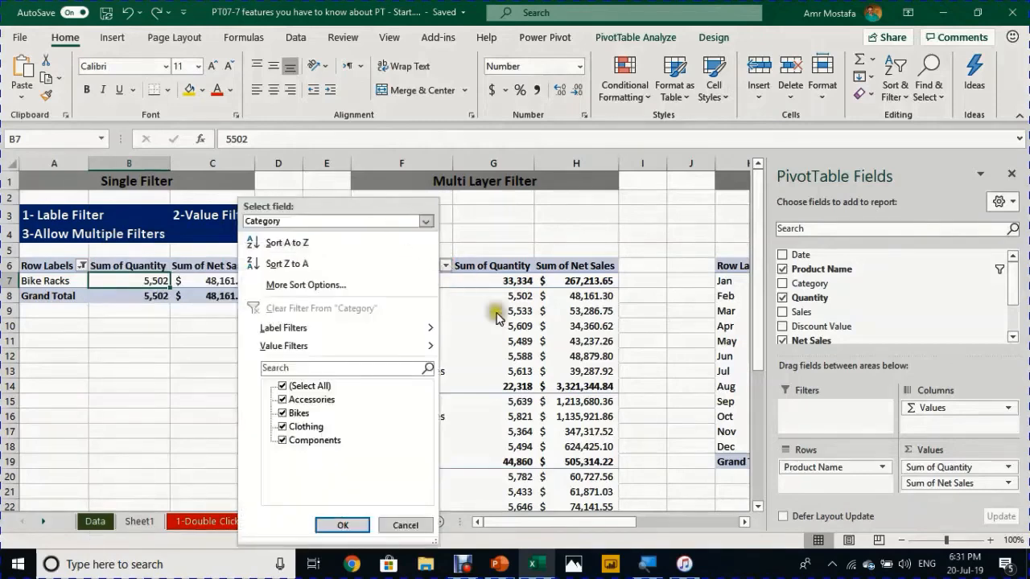
left_click(291, 387)
left_click(288, 390)
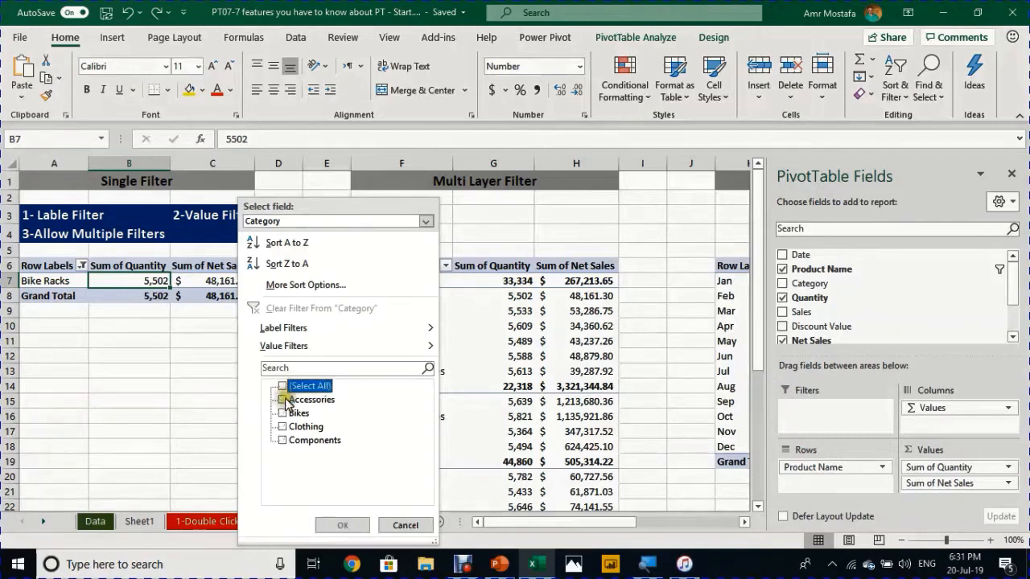
left_click(292, 400)
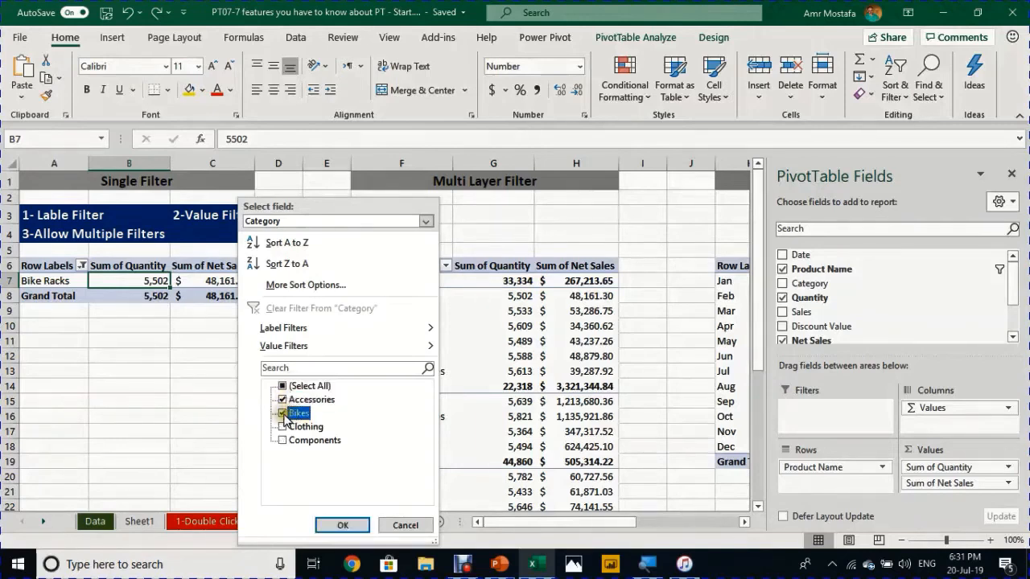
left_click(342, 524)
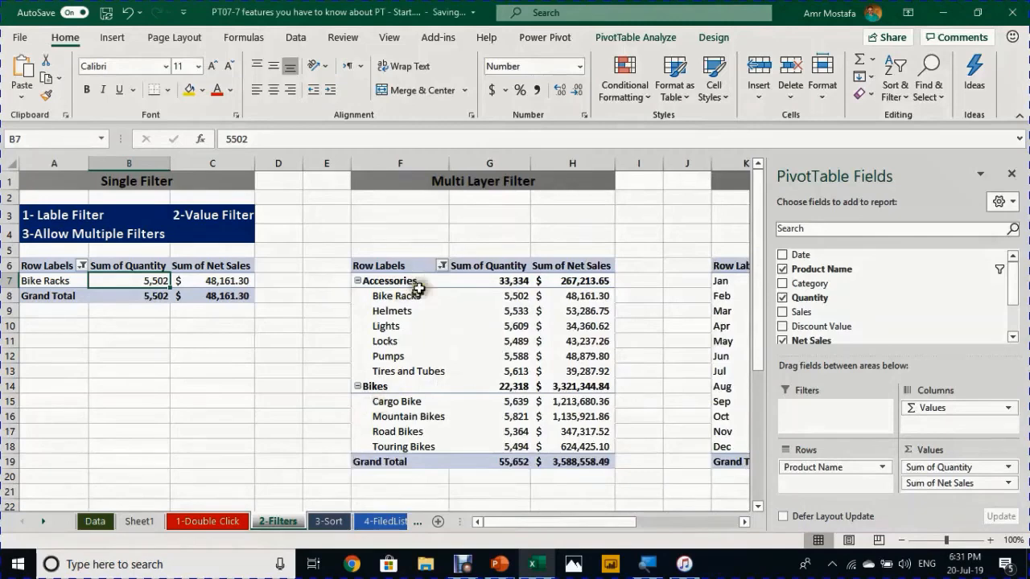
Filter the Multi Layer Filter pivot table's Product Name field to the items matching "bike"
left_click(439, 270)
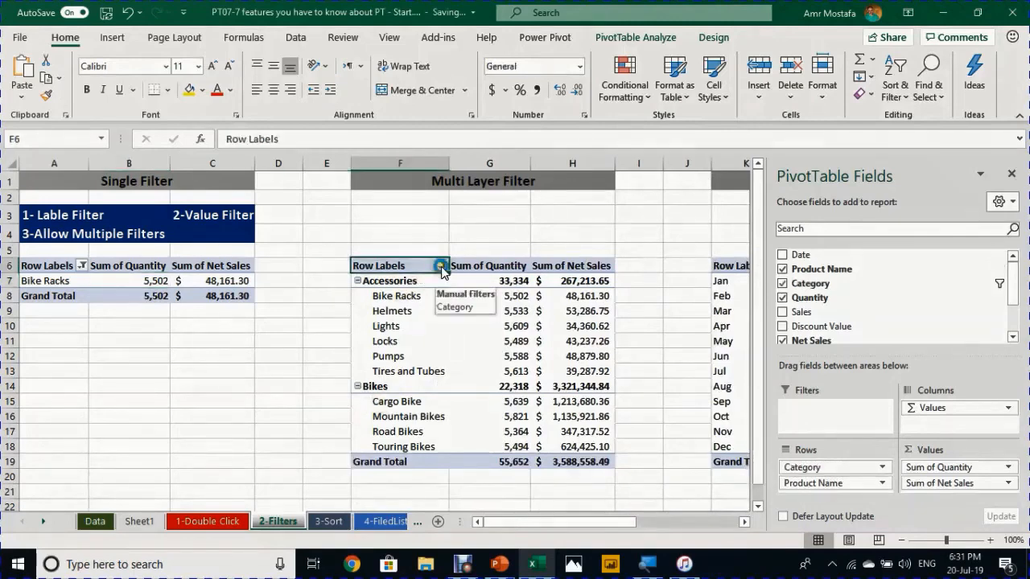
left_click(441, 267)
left_click(384, 221)
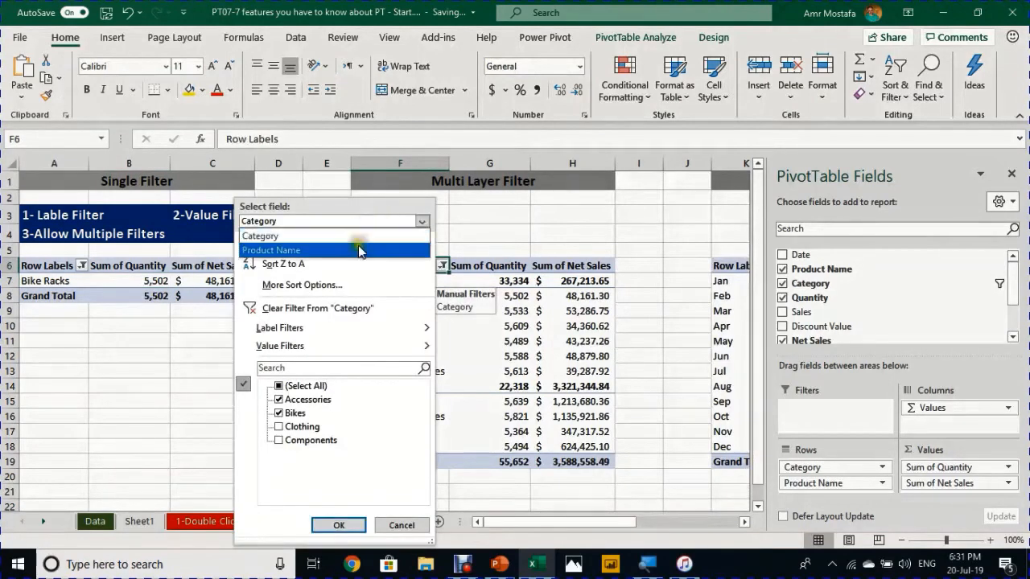
left_click(358, 250)
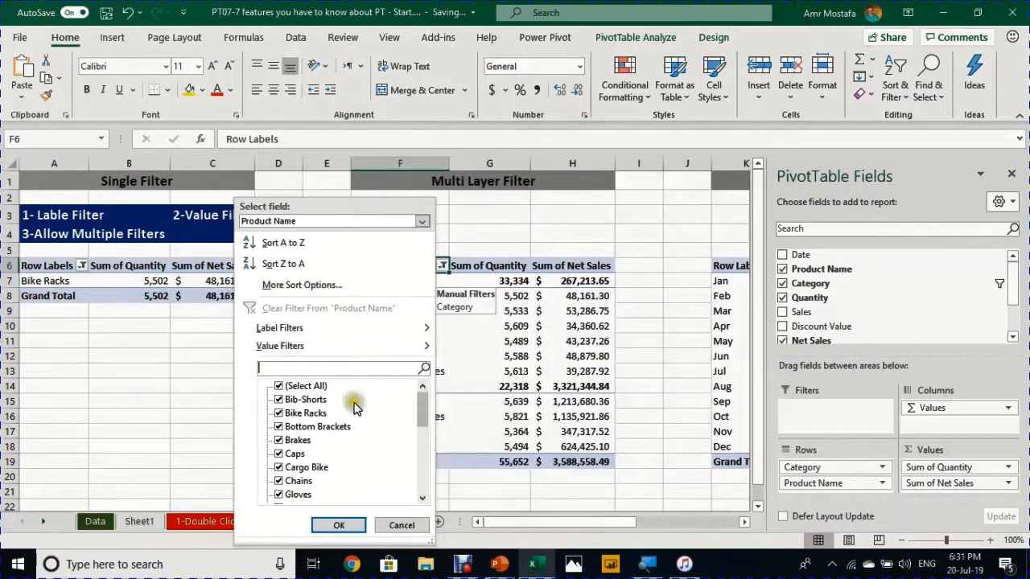
type("bike")
key("Return")
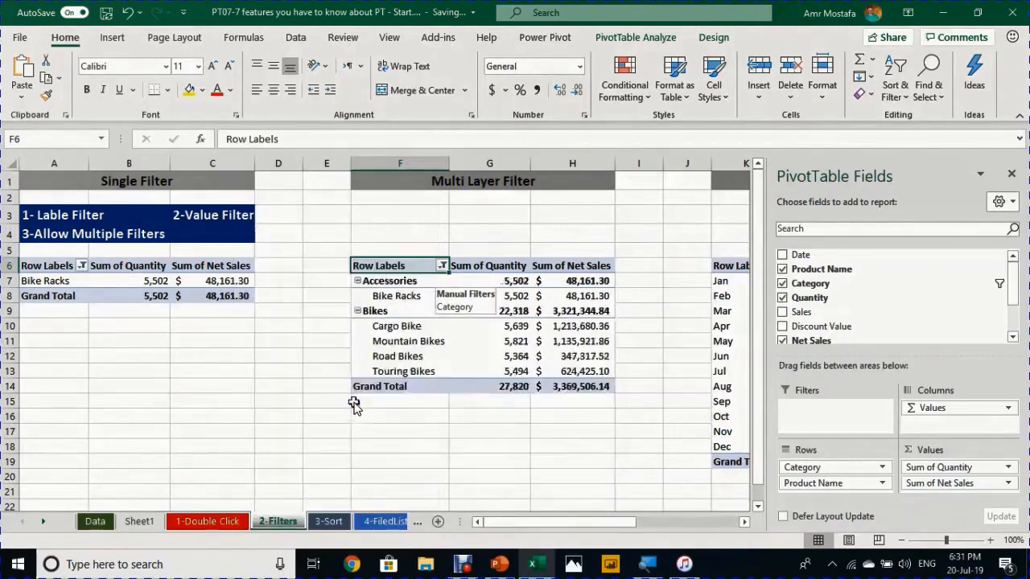
Examine the filtered Accessories and Bikes groups and the item selections in the Category and Product Name filters
left_click(411, 295)
left_click(409, 280)
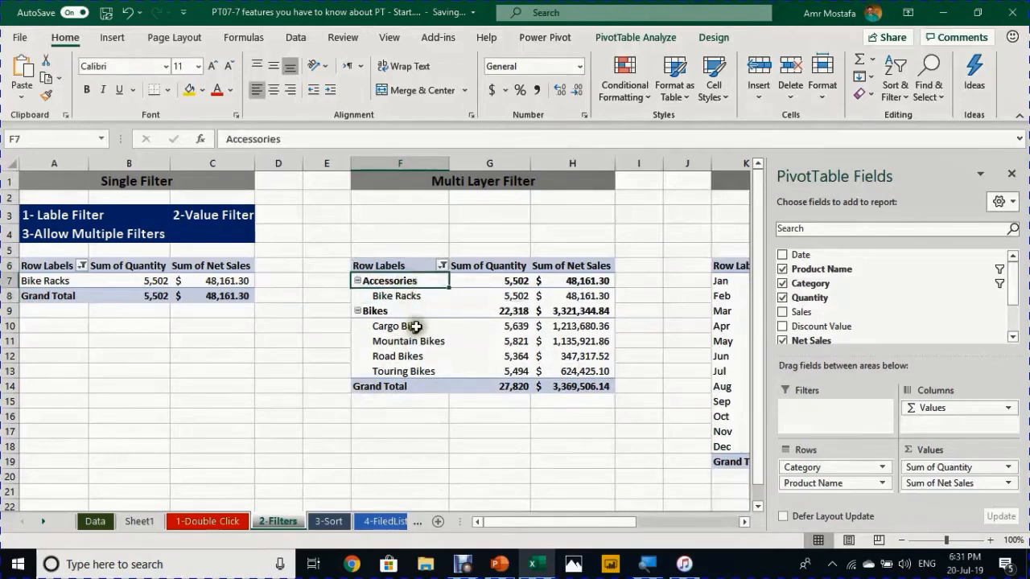
left_click_drag(412, 325, 423, 352)
left_click(395, 309)
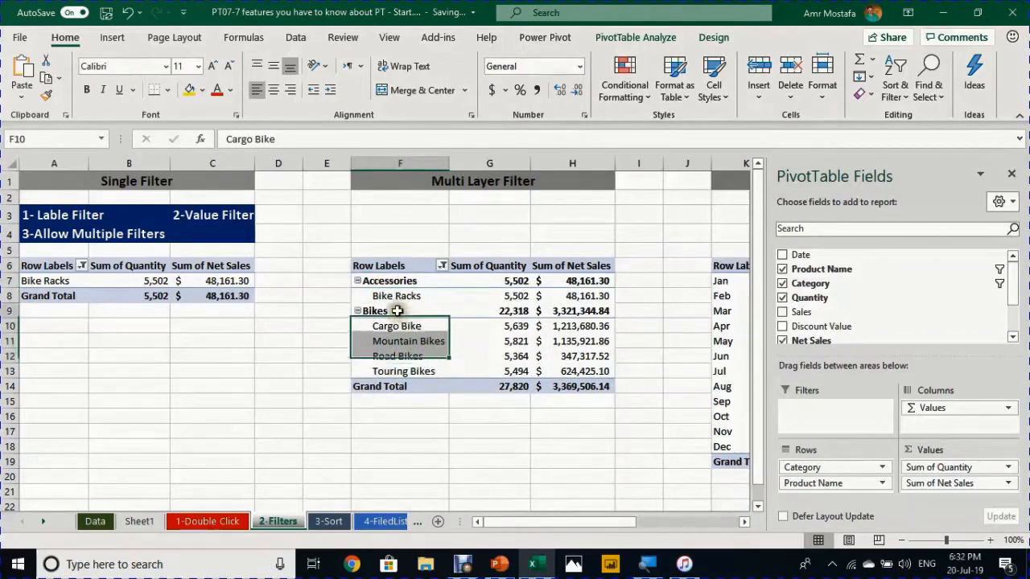
left_click(441, 266)
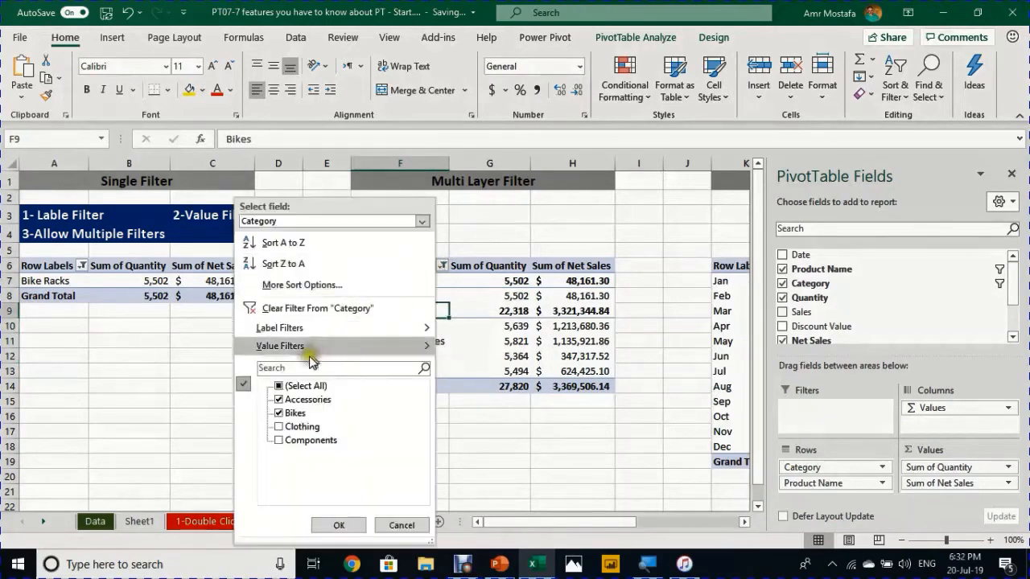
left_click(320, 223)
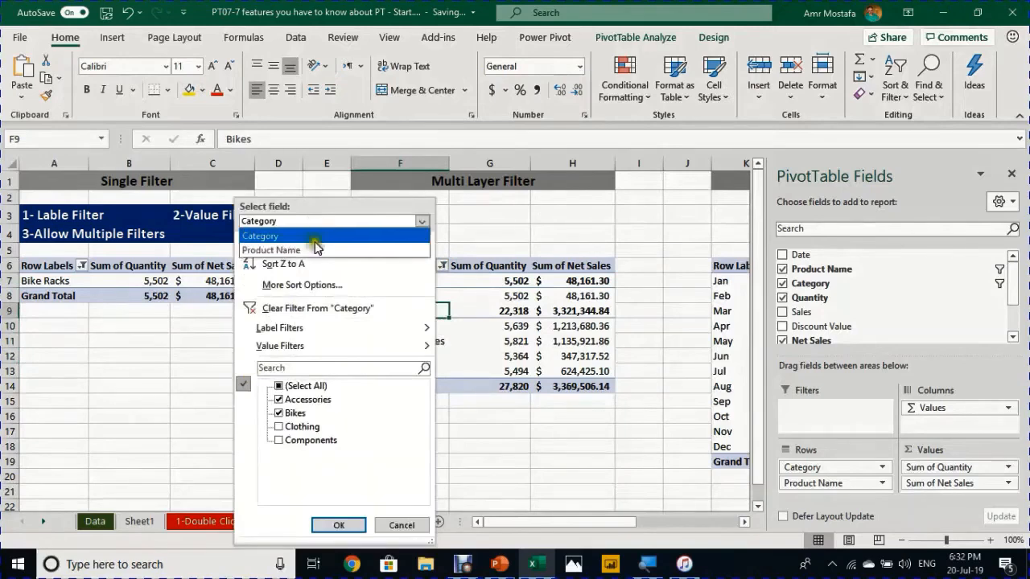
left_click(315, 250)
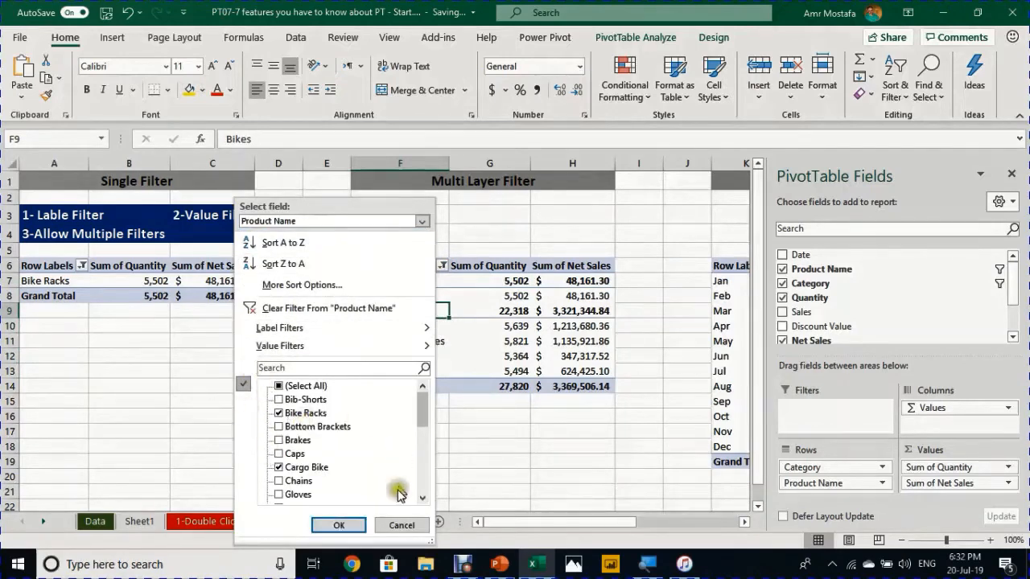
left_click(394, 525)
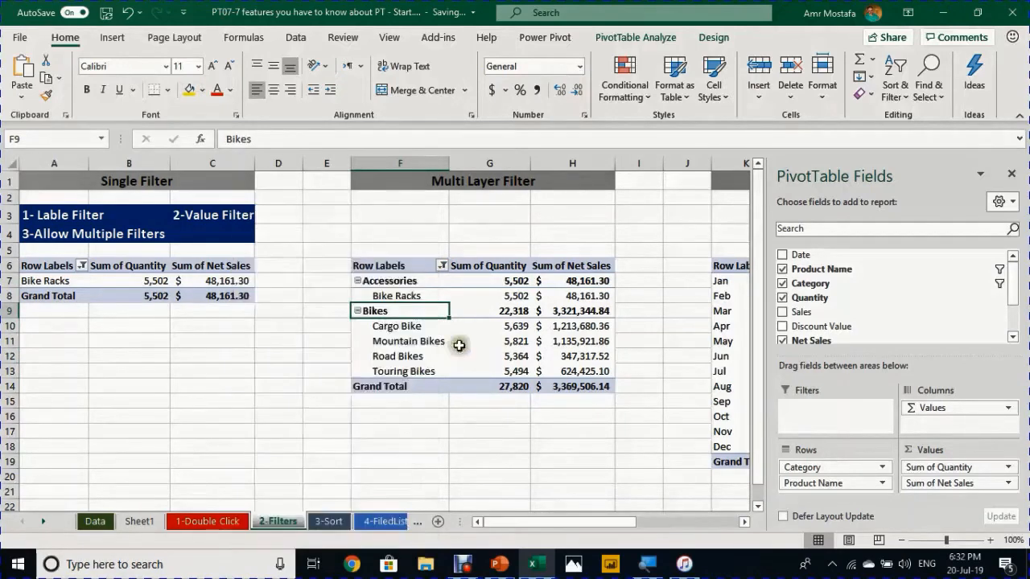
left_click(487, 313)
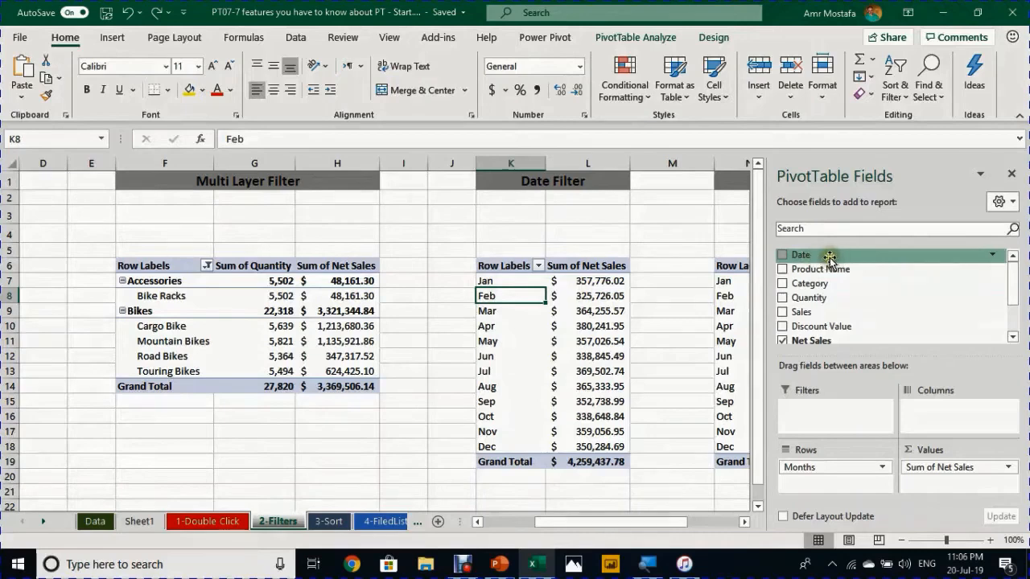
Examine the Date Filter pivot table's available fields and date filter options, including the calendar picker of the Equals filter
scroll(825, 258, "down", 1)
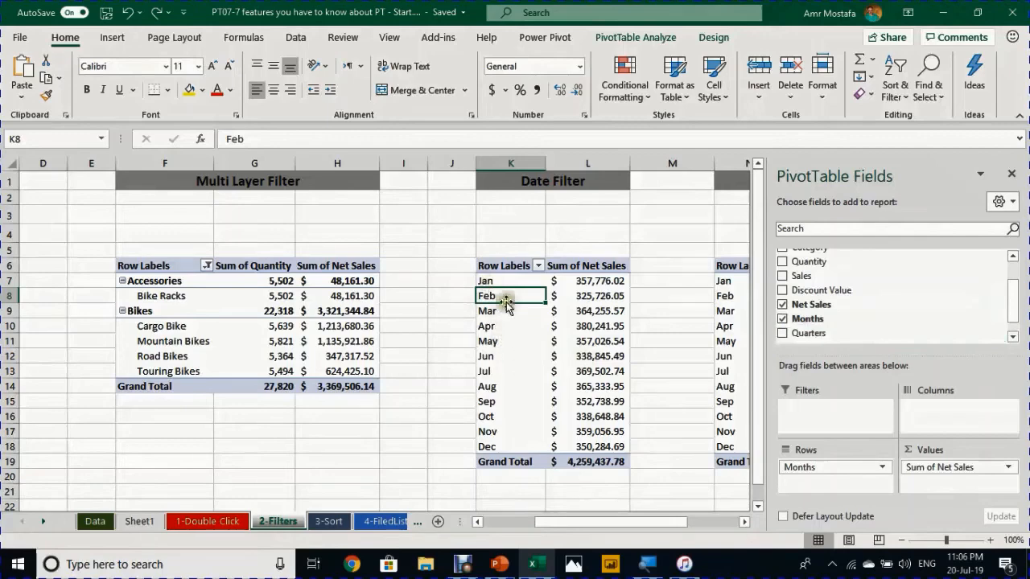
left_click(538, 266)
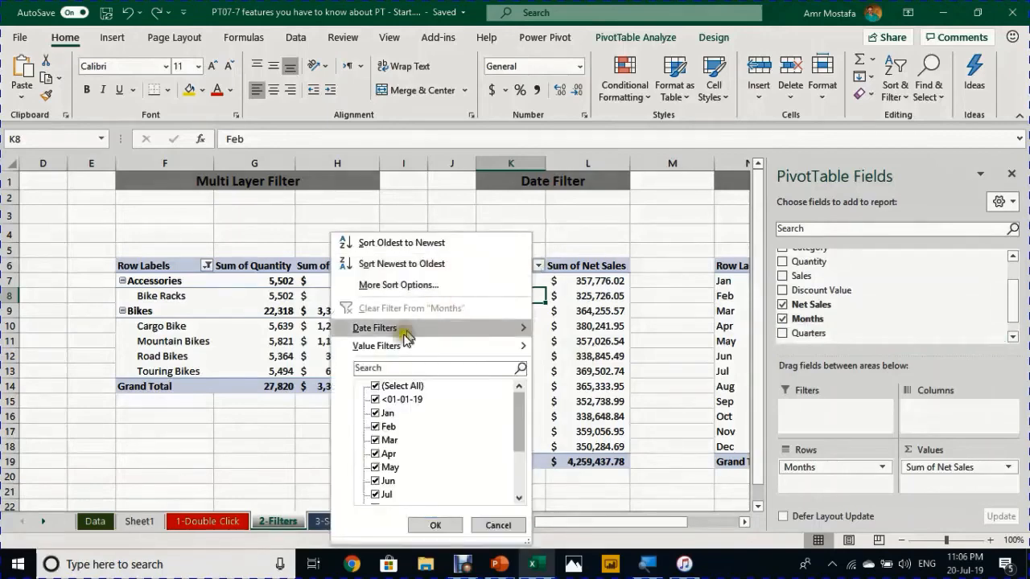
mouse_move(408, 328)
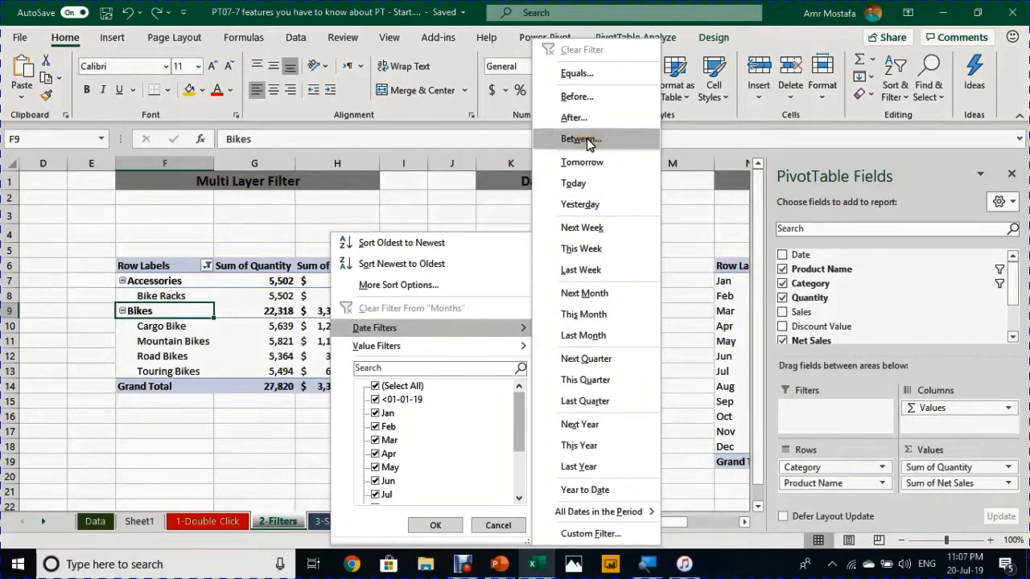
left_click(609, 73)
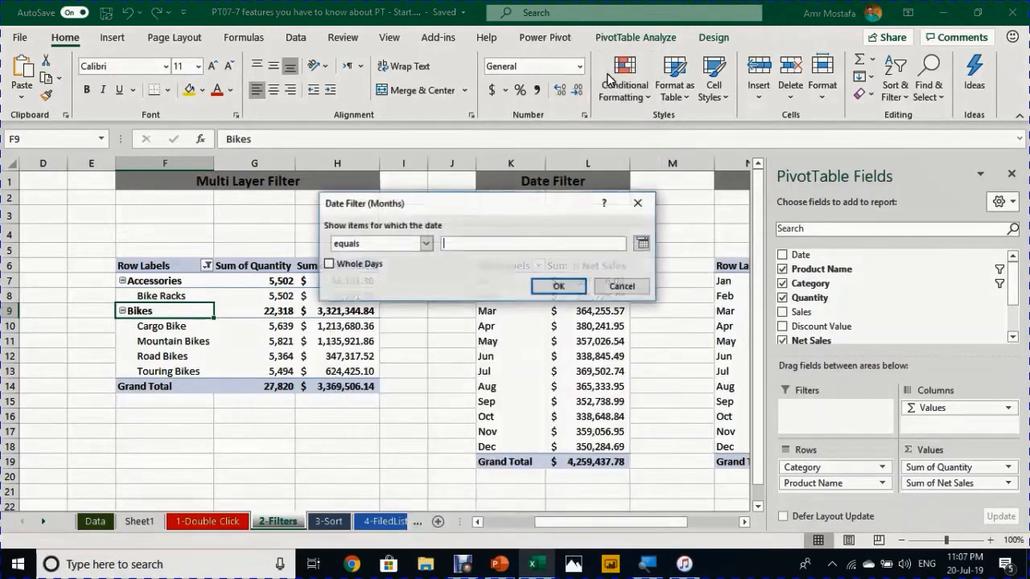
left_click(643, 243)
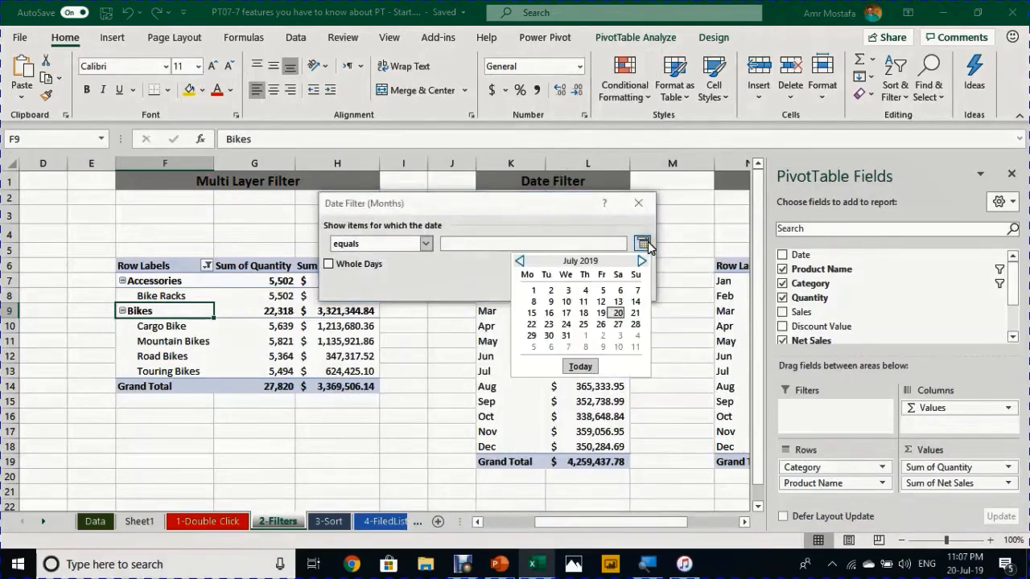
left_click(644, 243)
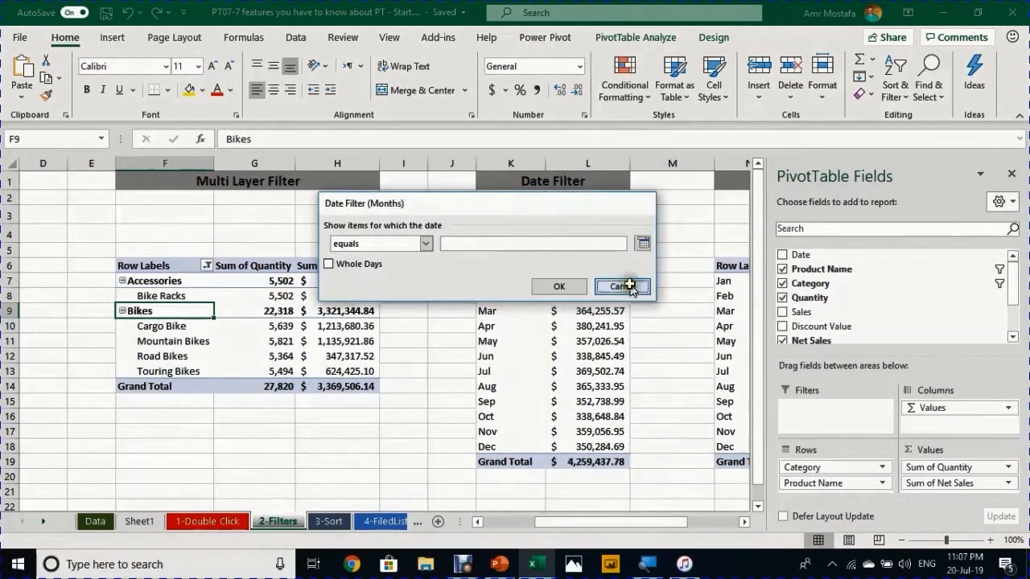
left_click(623, 285)
Filter the Date Filter pivot table to Today and add the Date field below Months in its rows
left_click(538, 266)
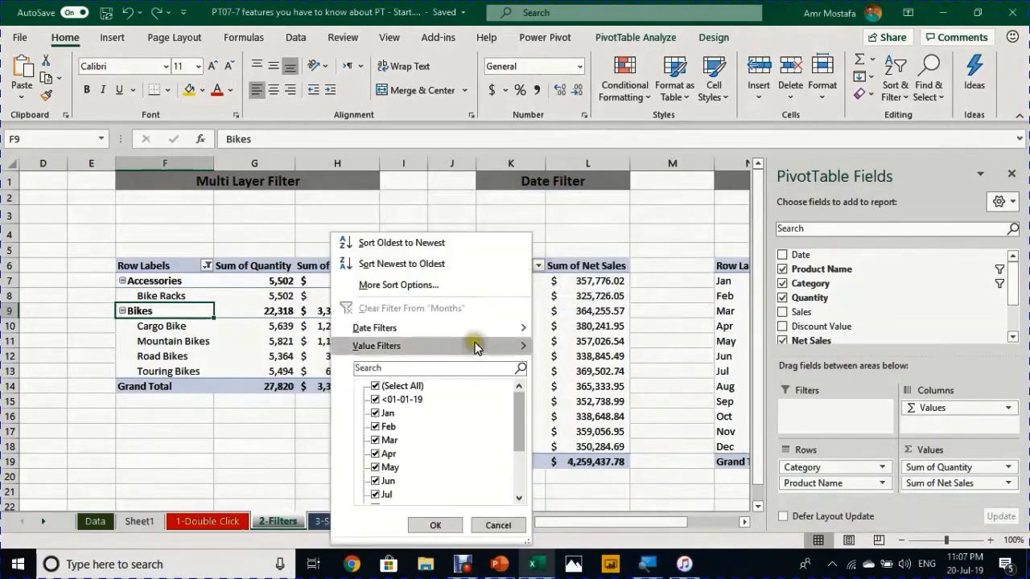
mouse_move(483, 327)
left_click(604, 185)
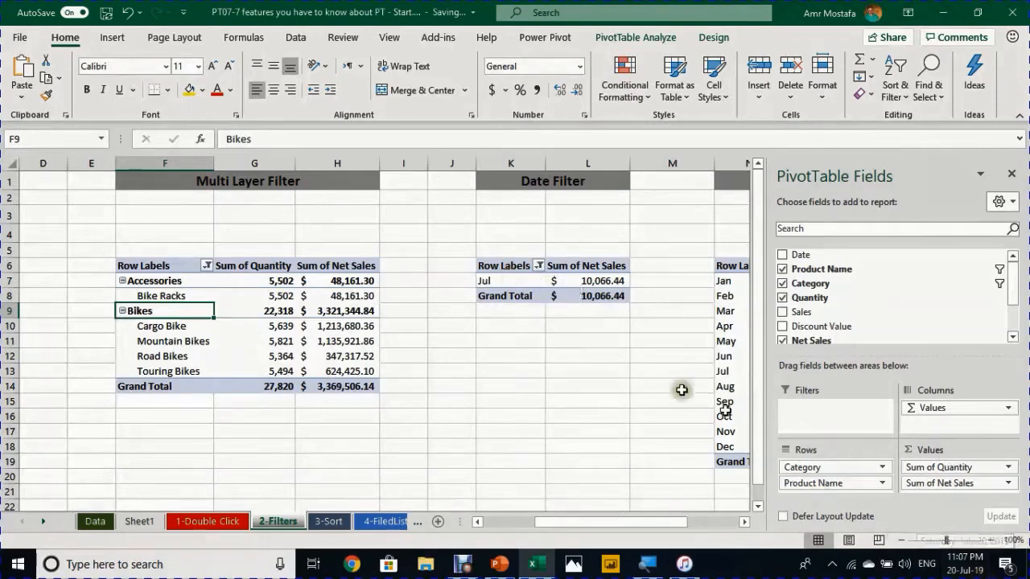
left_click(519, 277)
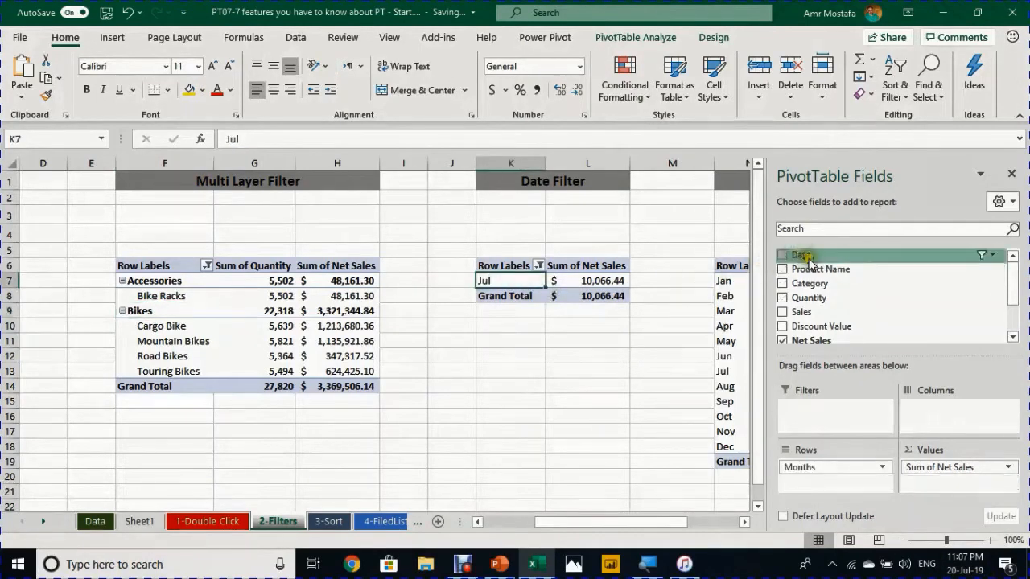
left_click_drag(809, 261, 862, 483)
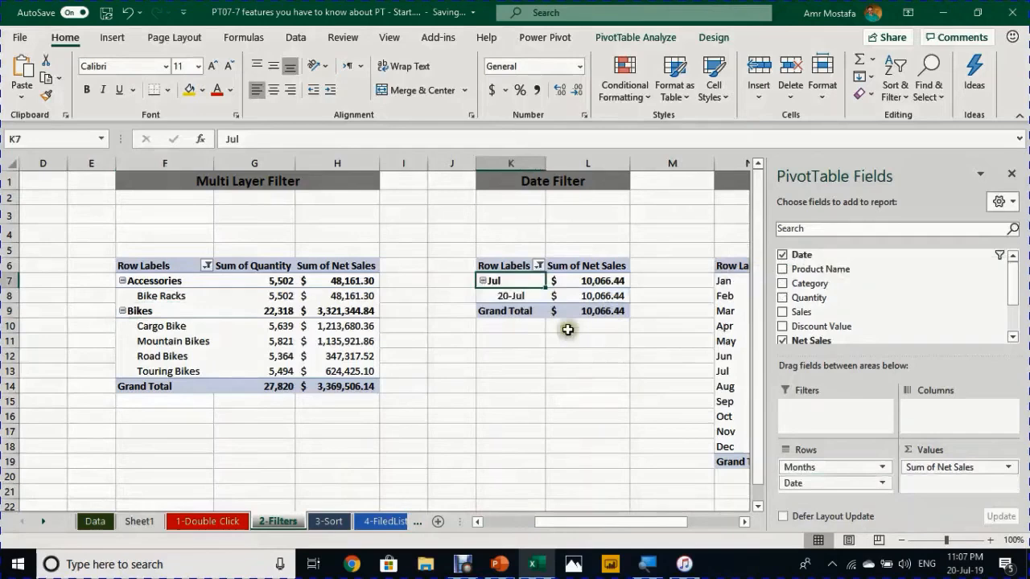
left_click(515, 295)
left_click(584, 296)
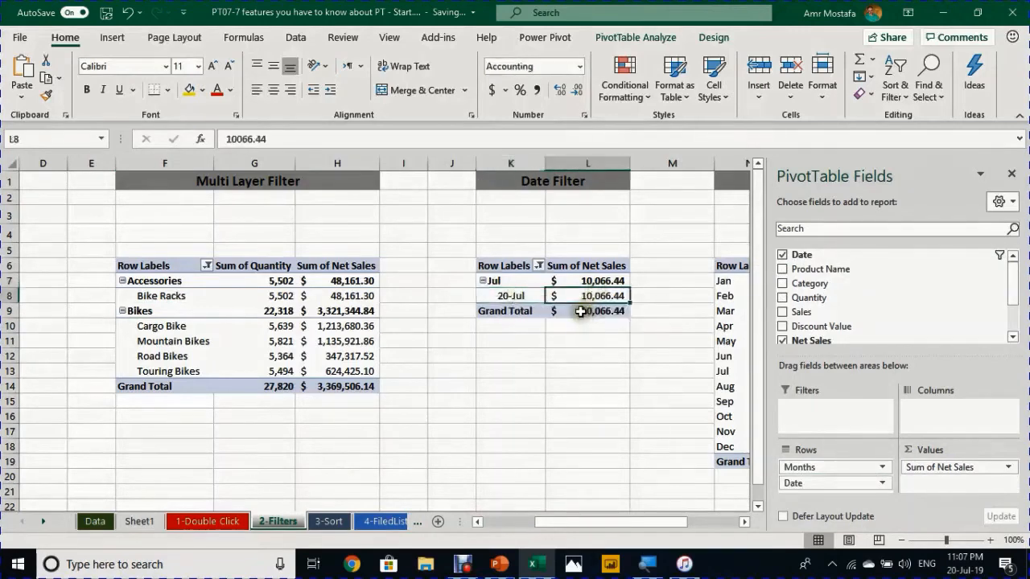
Set the Date Filter pivot table's date filter to Next Week and check the first and last days listed
left_click(538, 265)
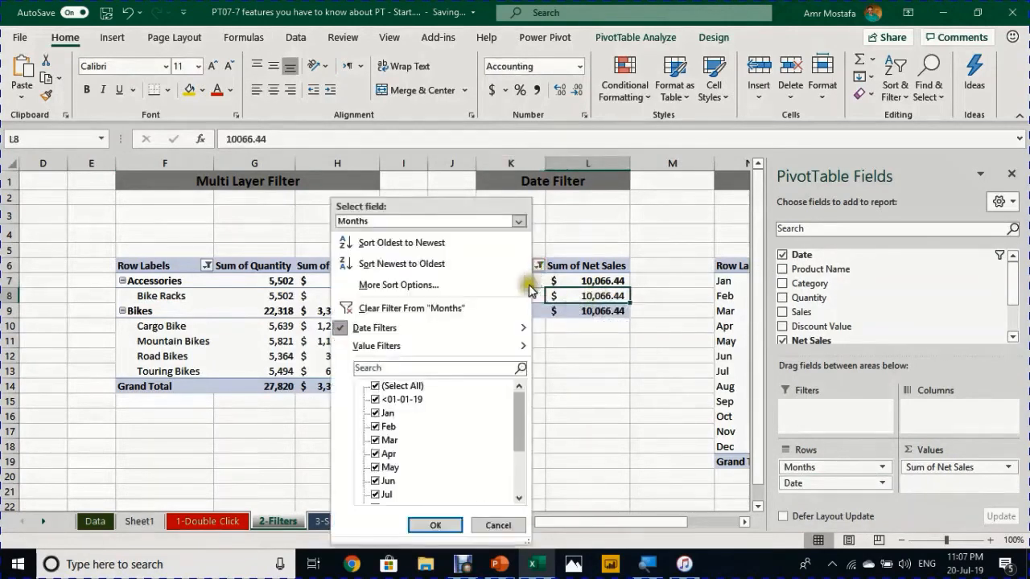
mouse_move(494, 329)
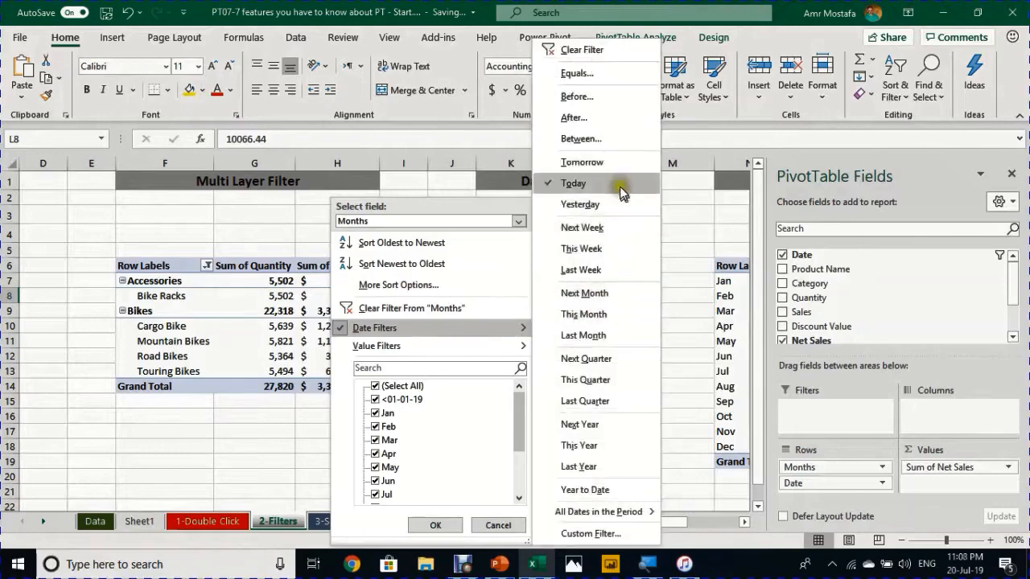
left_click(612, 228)
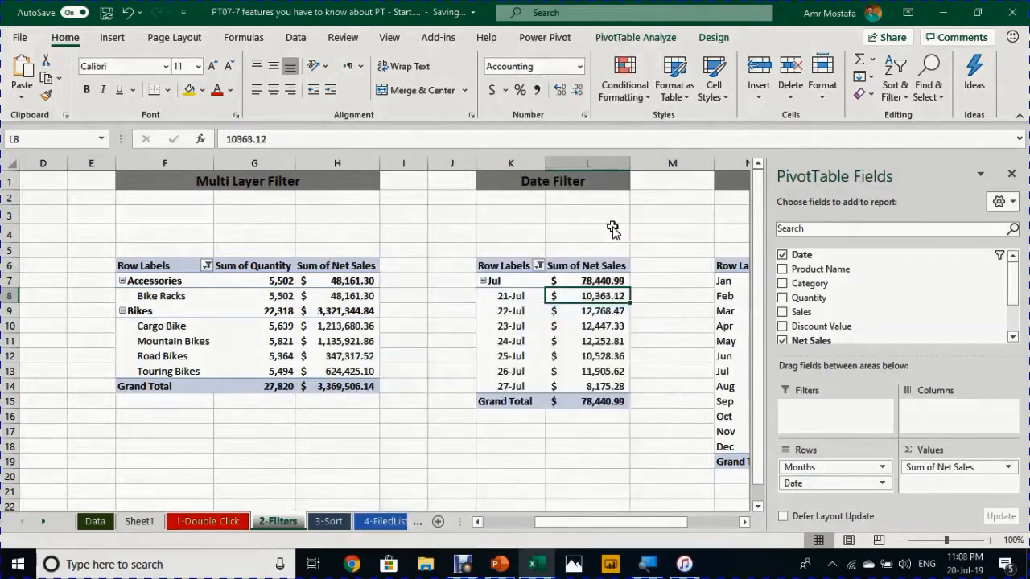
left_click(531, 296)
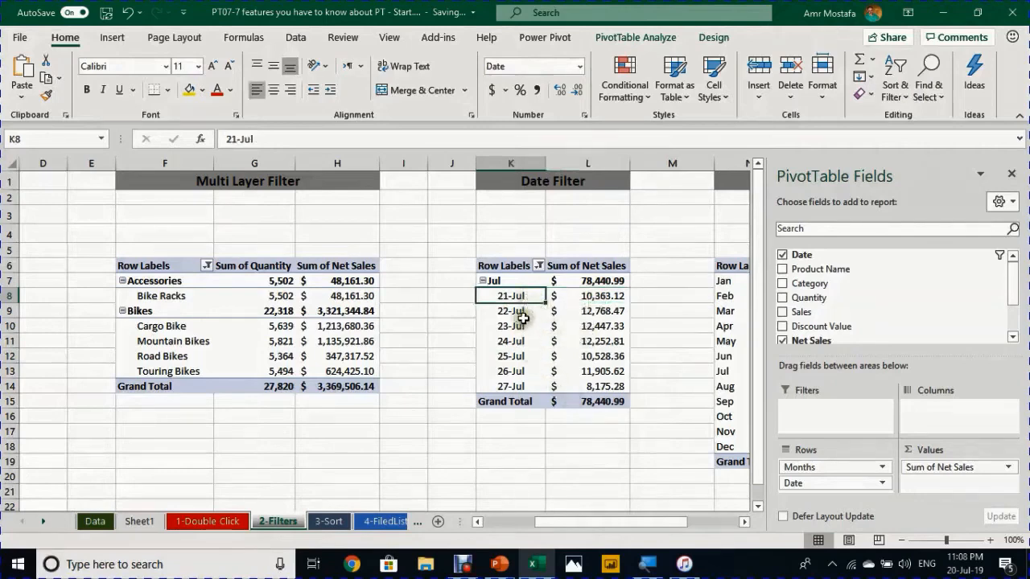
left_click(528, 387)
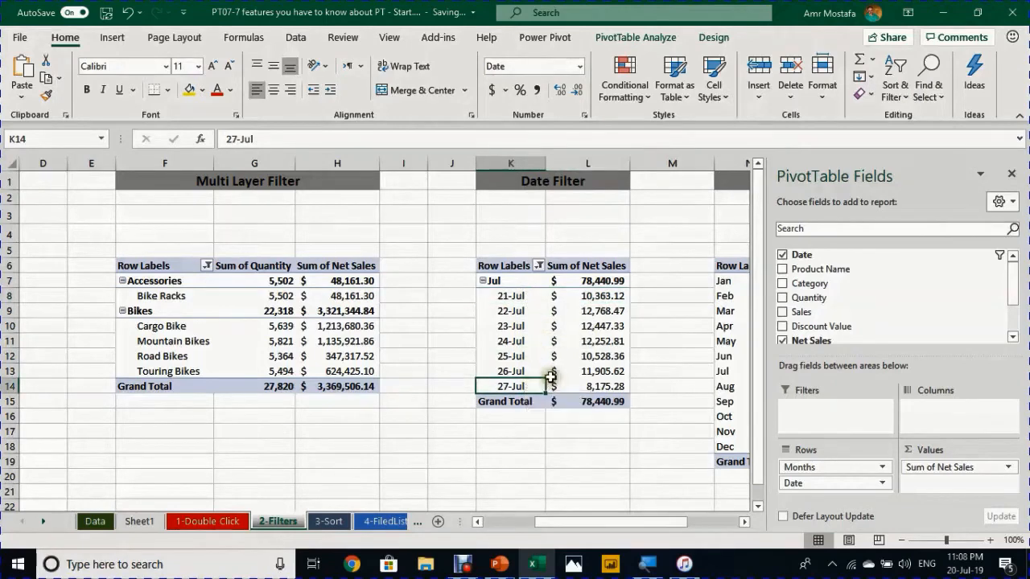
Set the Date Filter pivot table's date filter to This Month and review the listed days
left_click(539, 267)
mouse_move(507, 328)
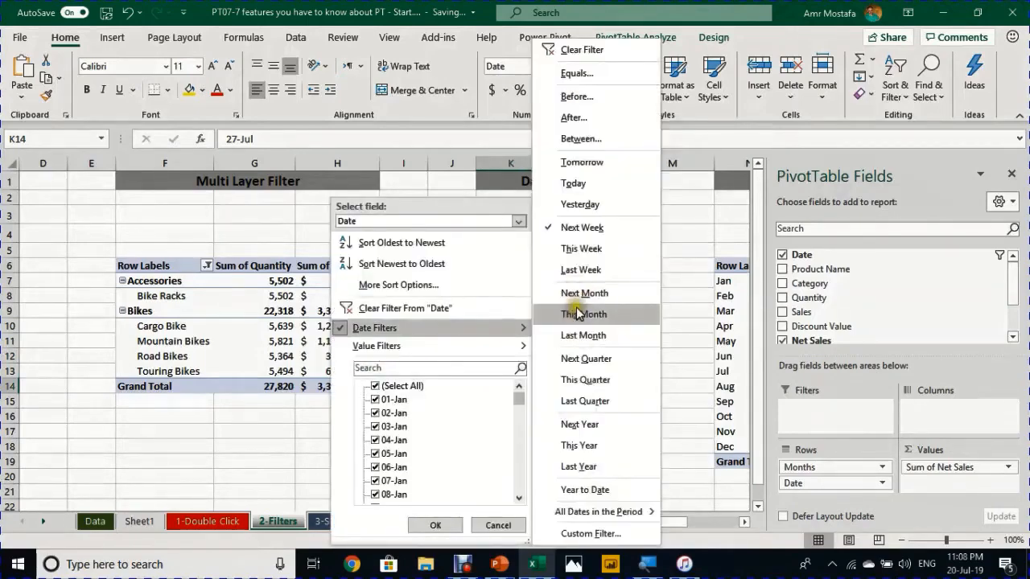
left_click(576, 314)
scroll(575, 302, "down", 4)
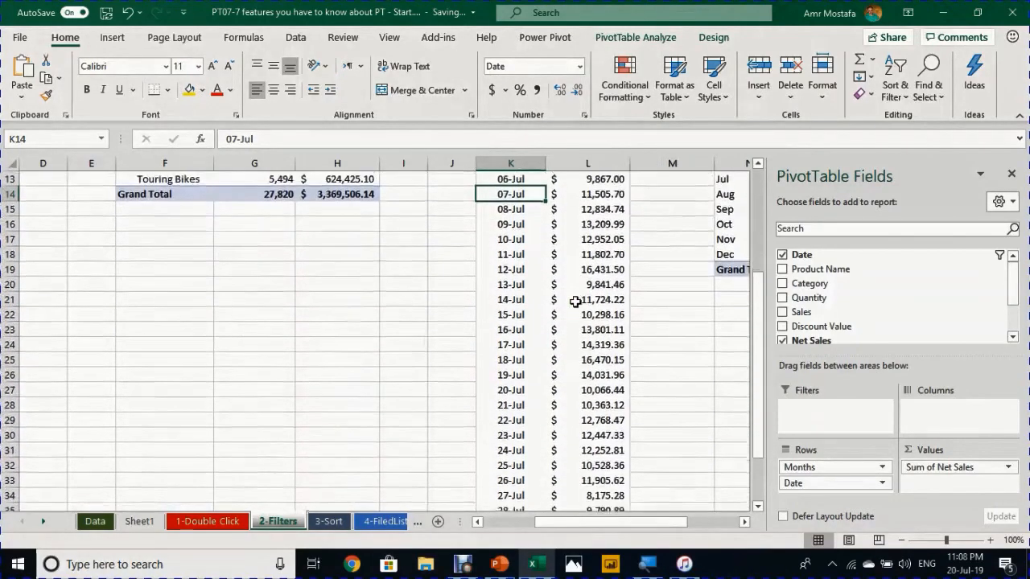
scroll(578, 301, "down", 1)
scroll(563, 298, "up", 5)
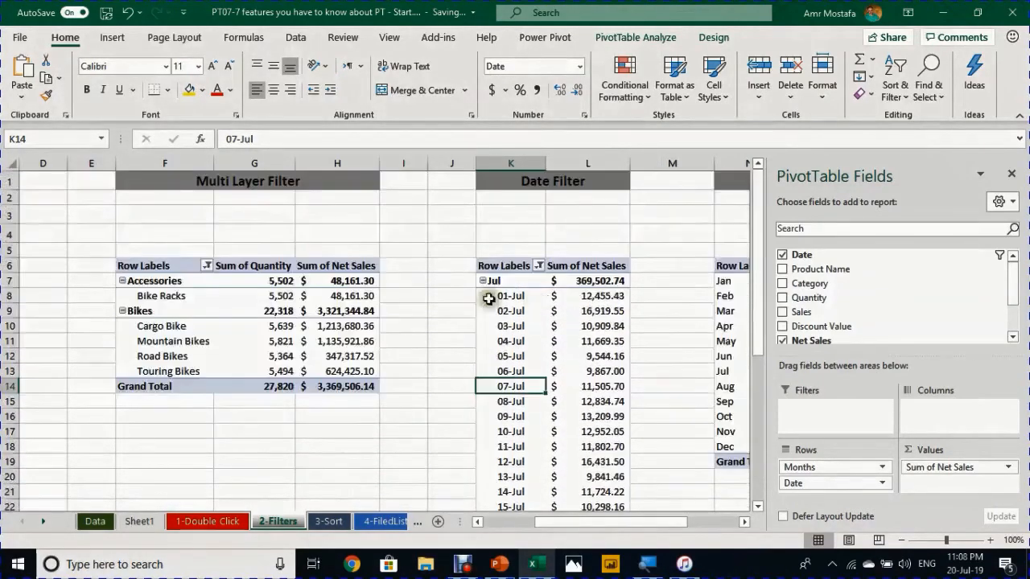
Set the Date Filter pivot table's date filter to This Quarter, then remove the Date field from its rows
left_click(537, 267)
mouse_move(510, 326)
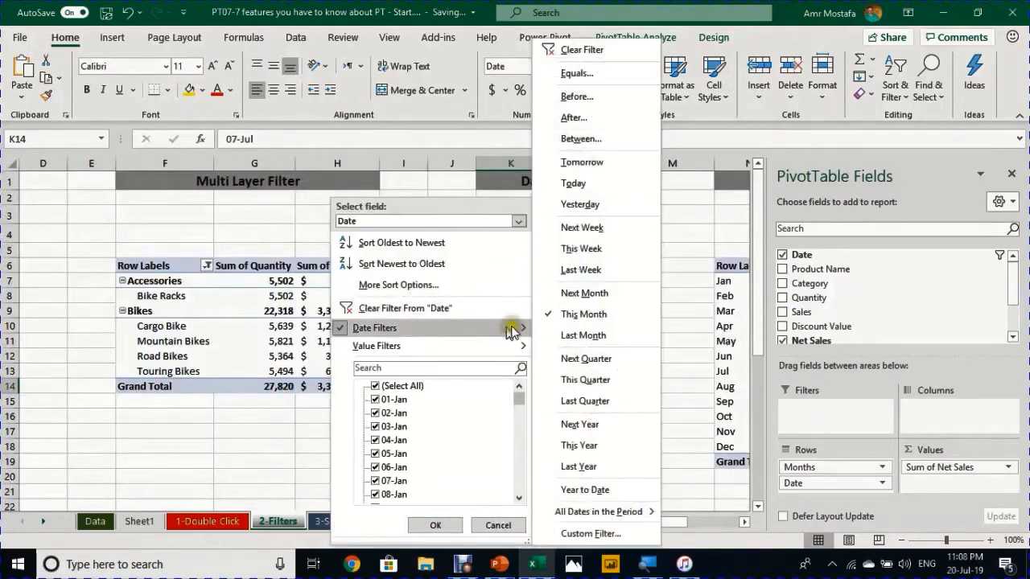
left_click(606, 381)
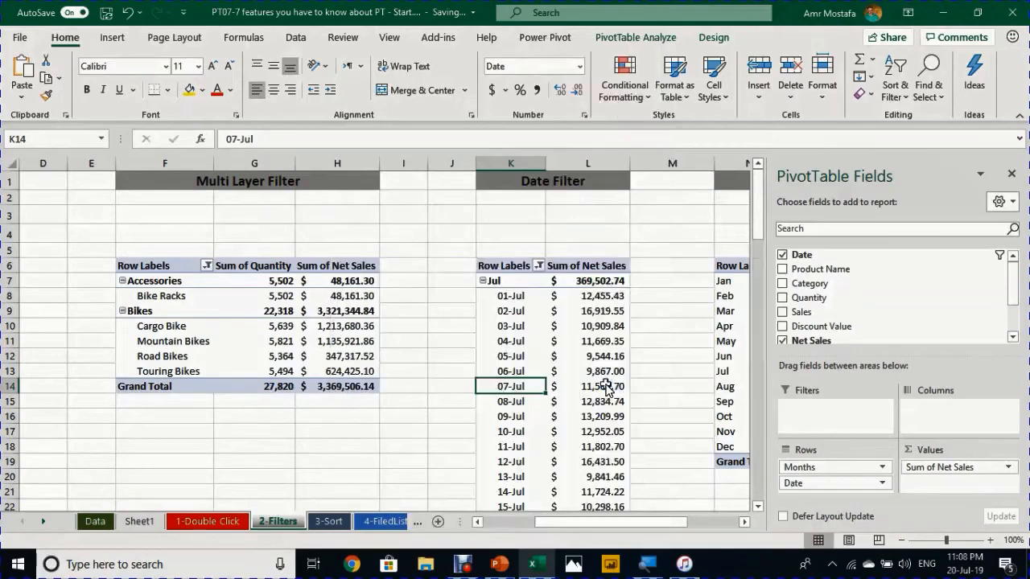
left_click(780, 256)
left_click(484, 280)
left_click(489, 296)
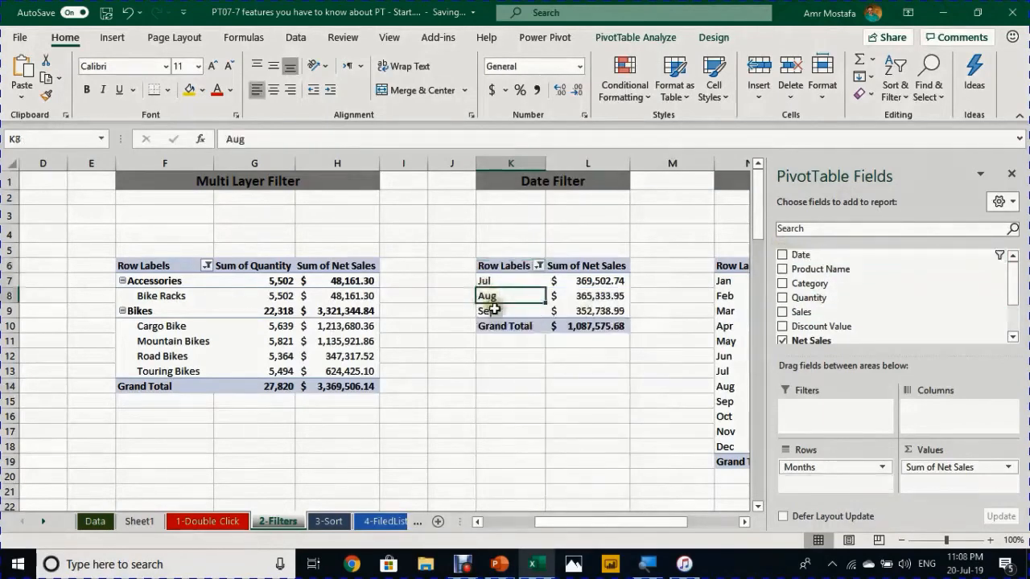
left_click(493, 310)
mouse_move(567, 325)
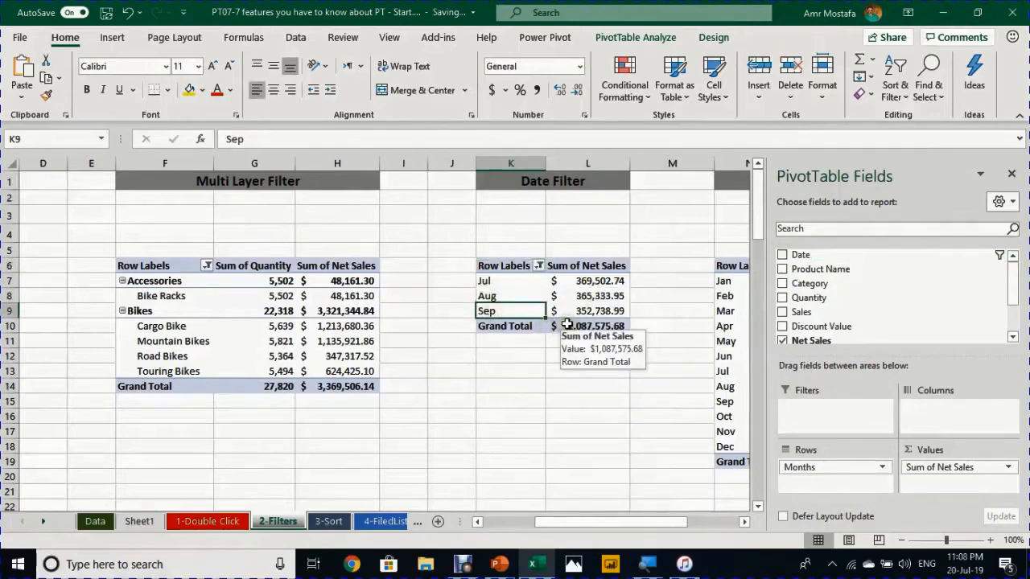
left_click(499, 280)
left_click(503, 296)
left_click(509, 310)
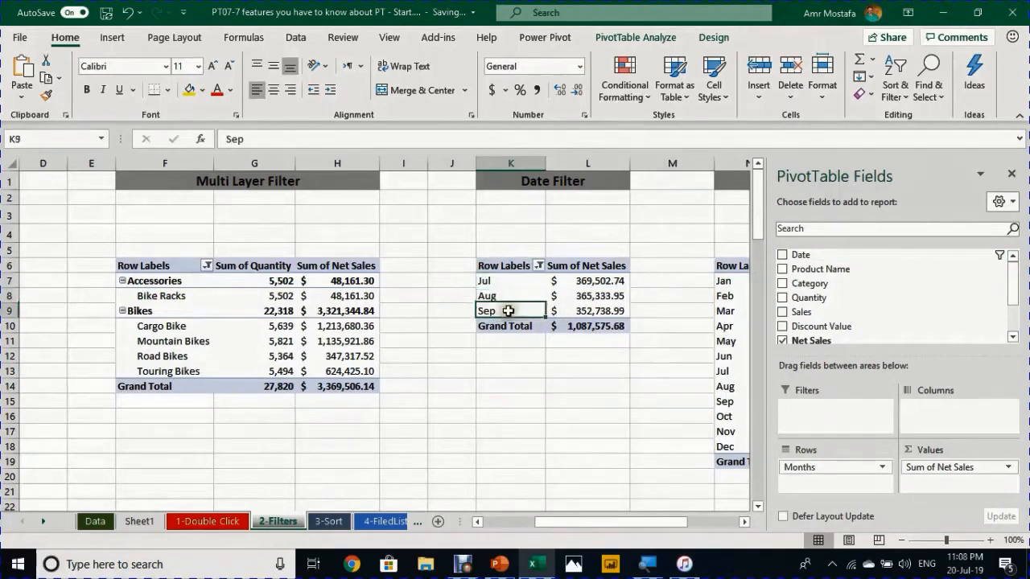
Set the Date Filter pivot table's date filter to Year to Date and add the Date field below Months in its rows
left_click(538, 265)
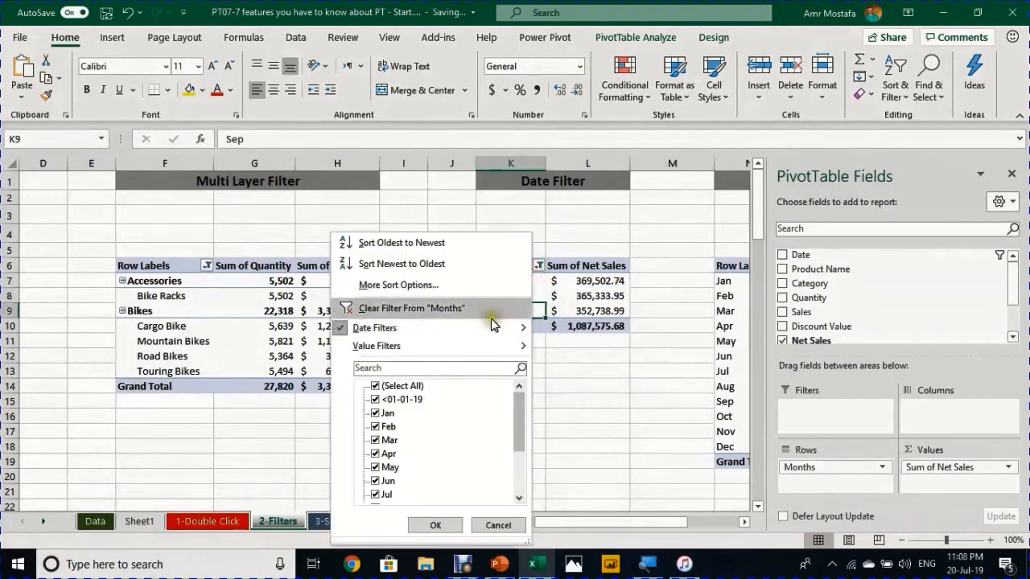
mouse_move(496, 330)
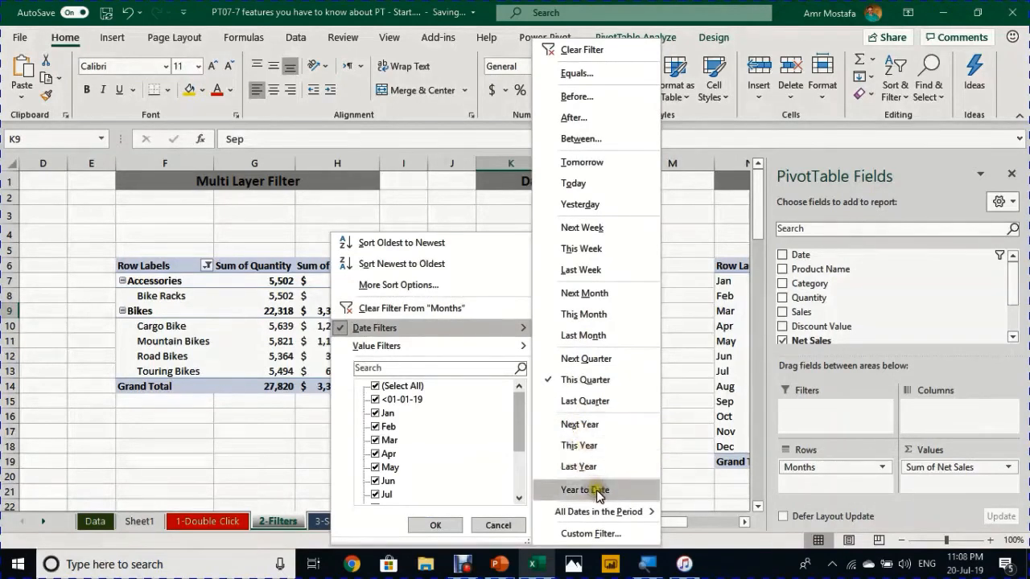
left_click(599, 491)
left_click(510, 283)
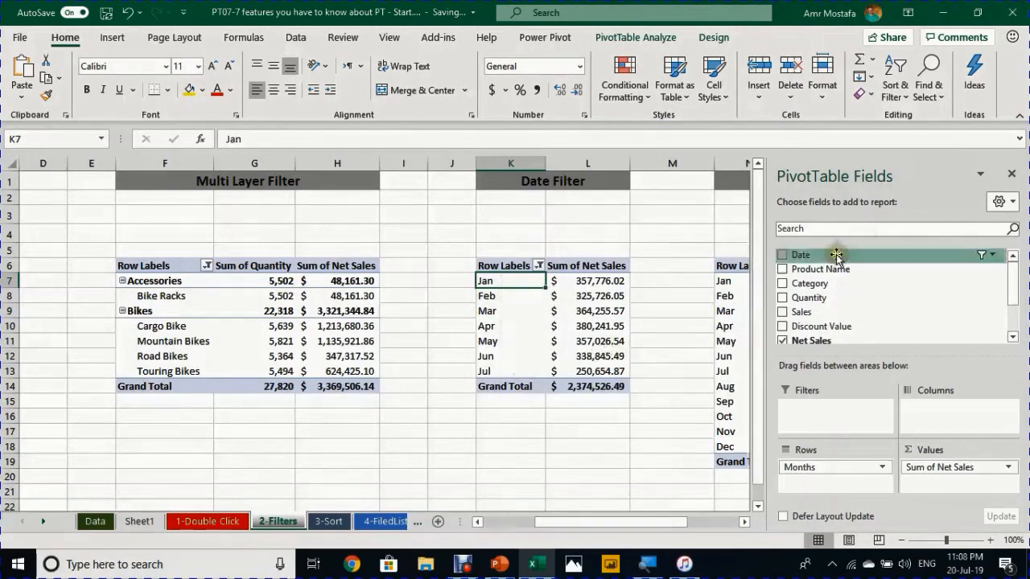
left_click_drag(837, 256, 866, 486)
Check the last day listed in the Date Filter pivot table and return to its first rows
left_click(507, 371)
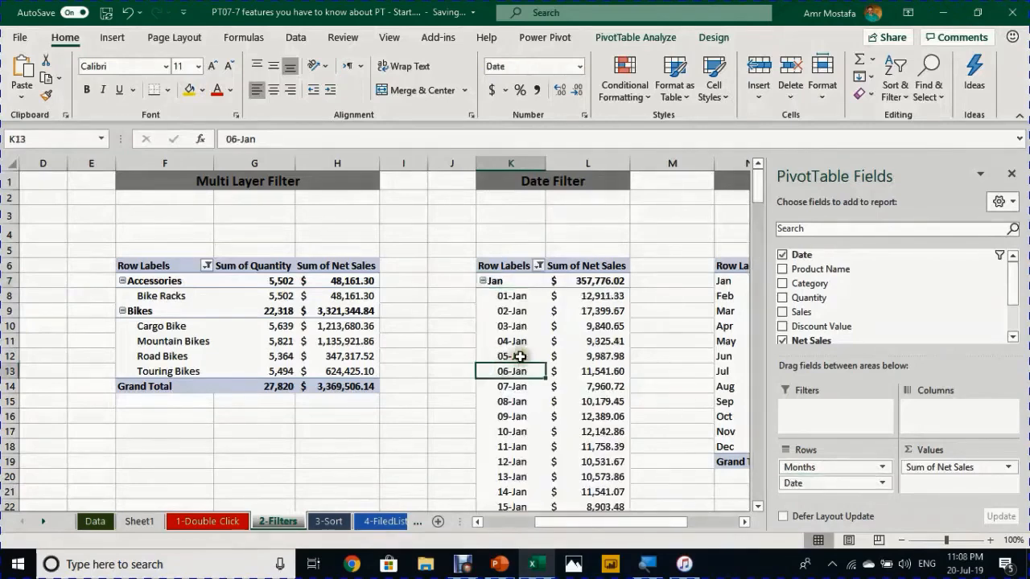
key("ctrl+Down")
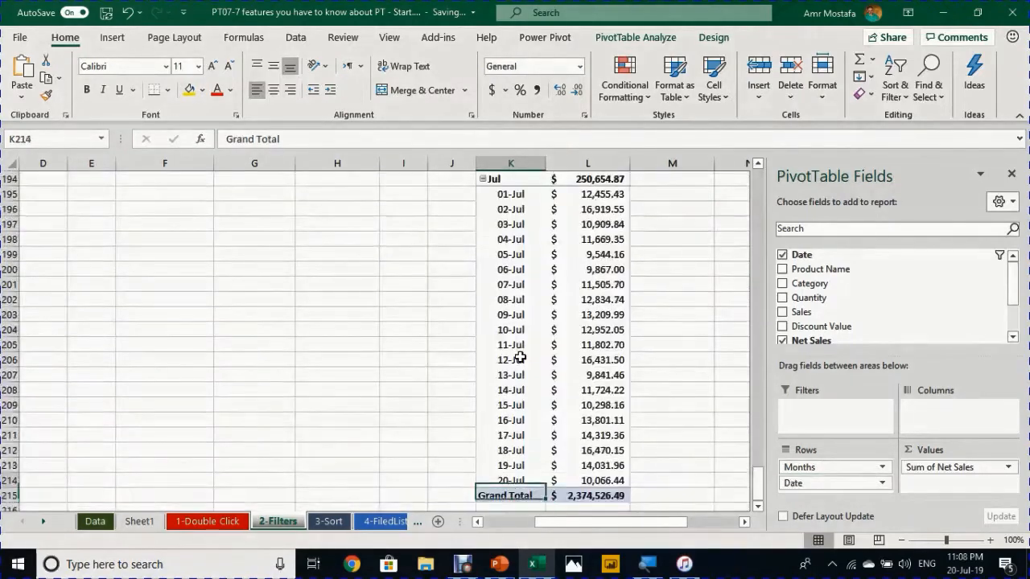
key("Up")
key("Right")
key("Left")
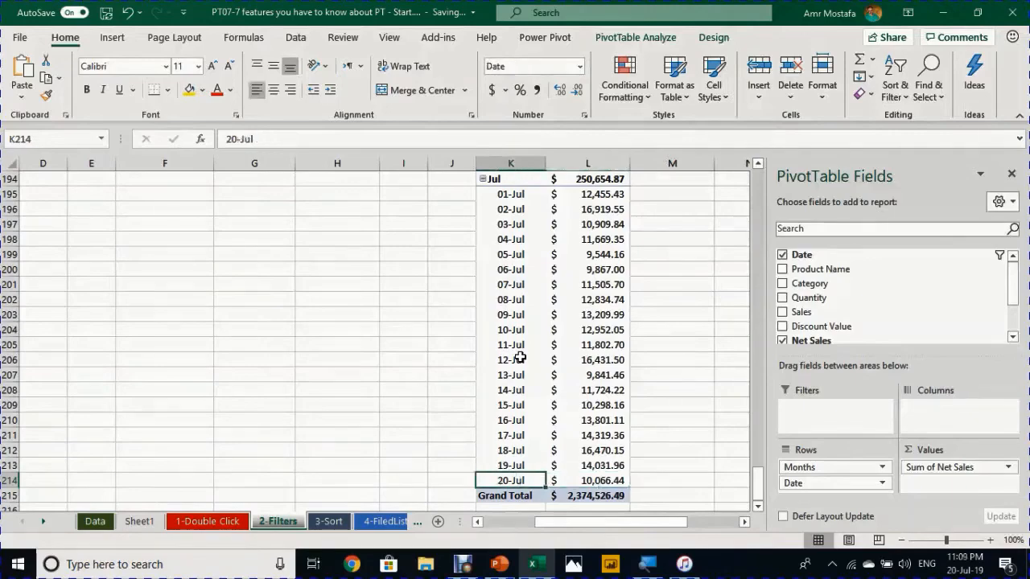
key("ctrl+Up")
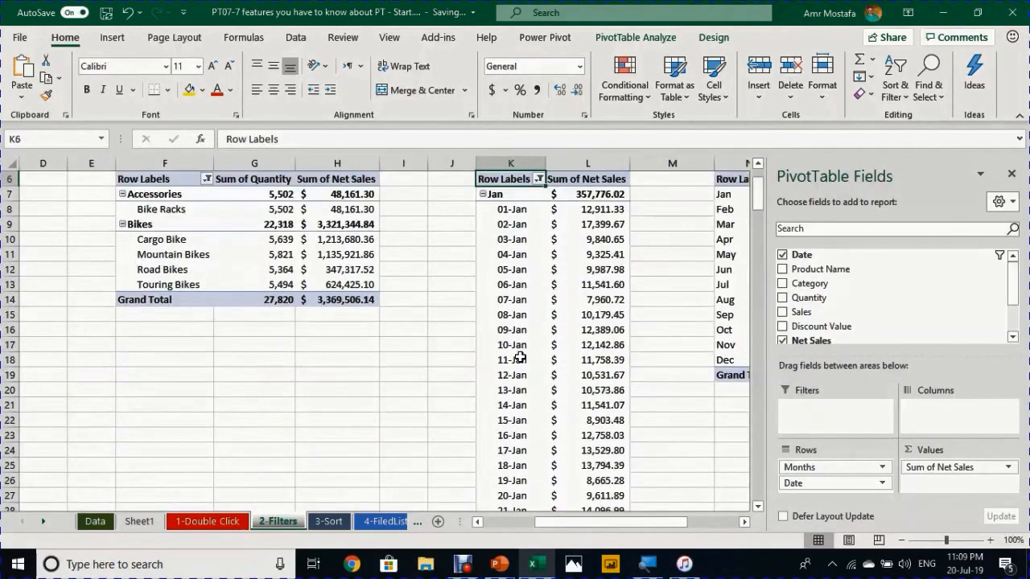
key("Up")
key("Up")
key("Up")
key("Up")
key("Up")
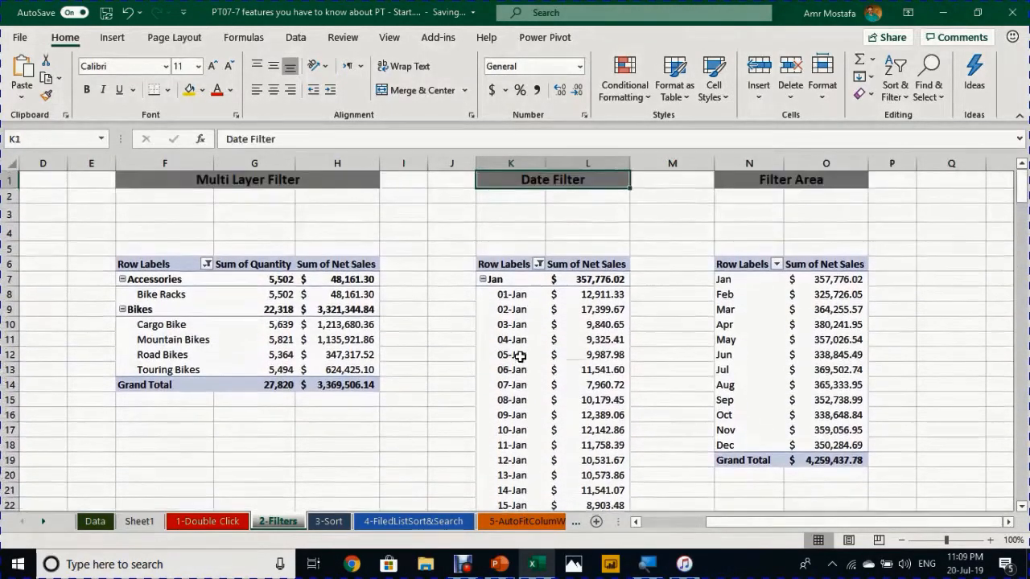
left_click(549, 281)
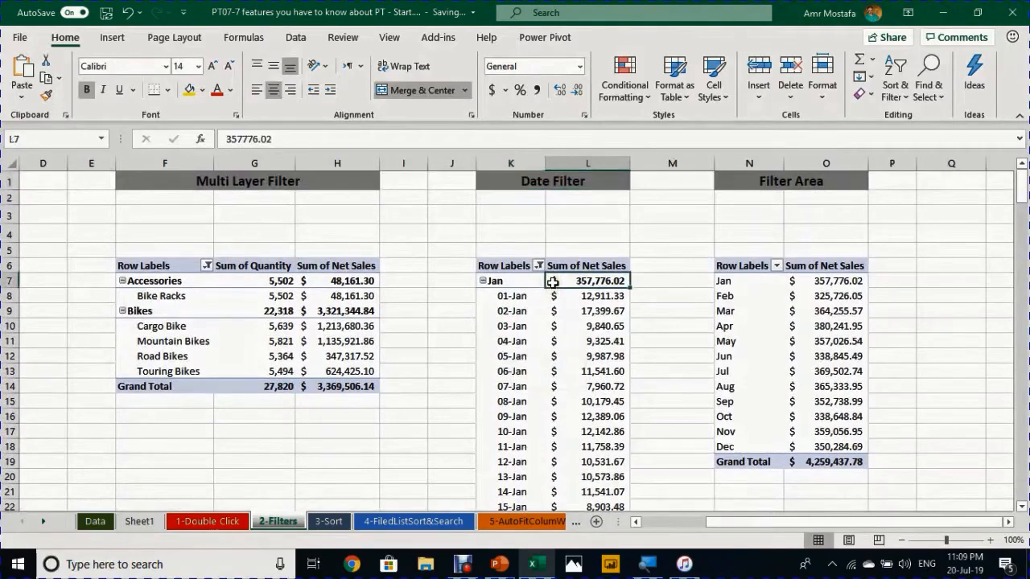
left_click(516, 357)
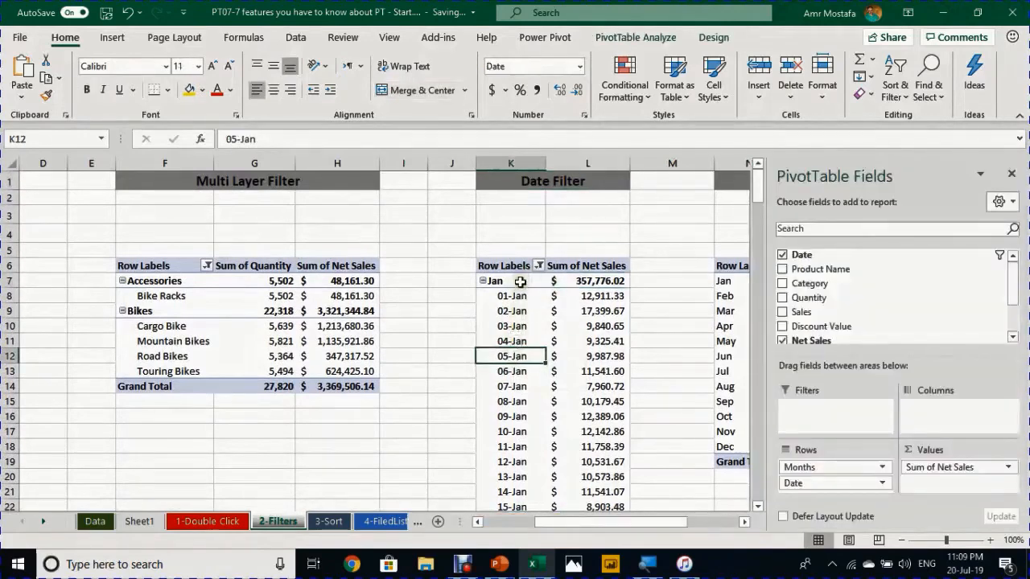
Add the Category field as a report filter to the Filter Area pivot table
left_click(747, 522)
left_click(748, 522)
left_click(748, 522)
left_click(747, 522)
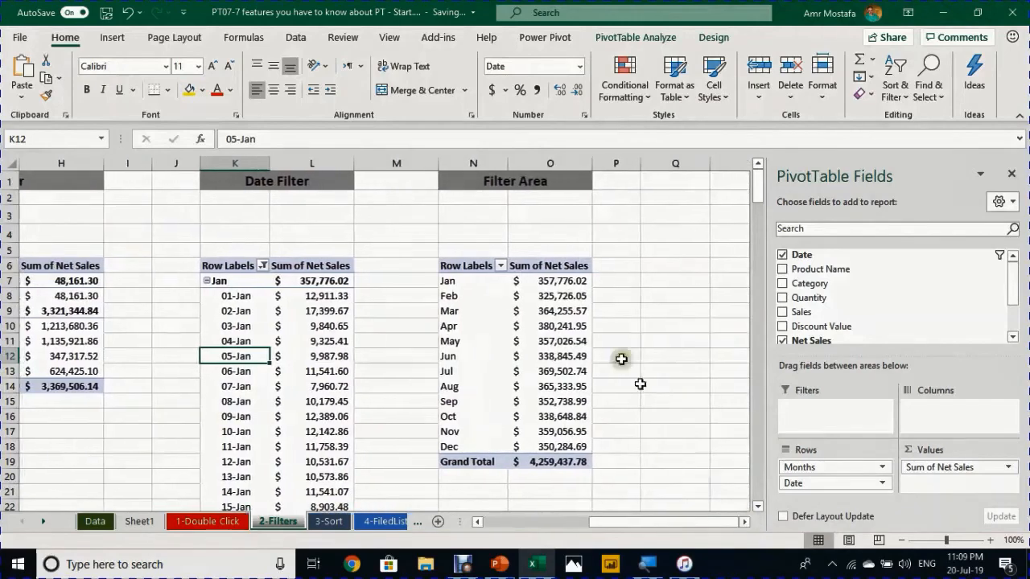
left_click(455, 297)
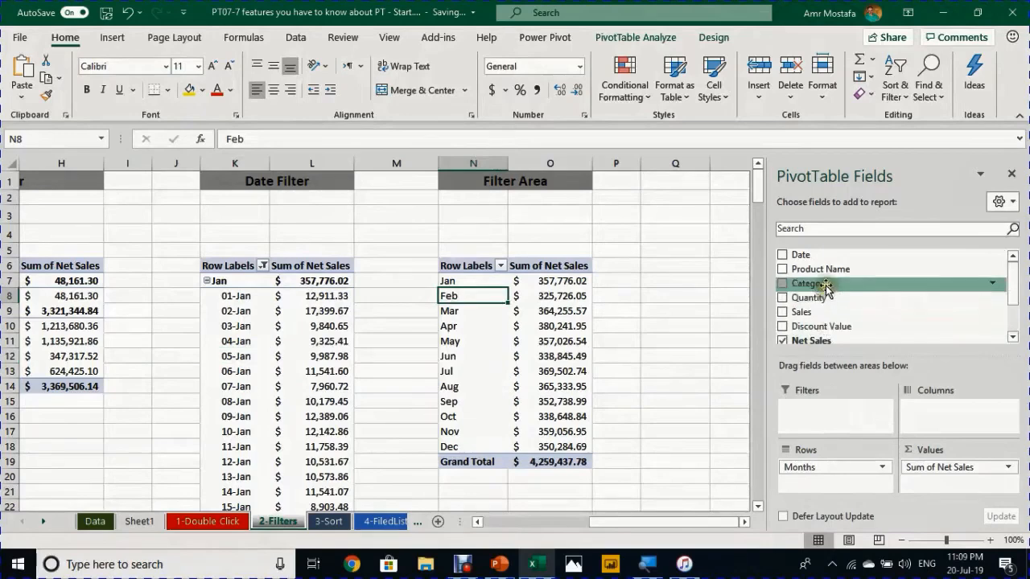
left_click_drag(826, 286, 865, 422)
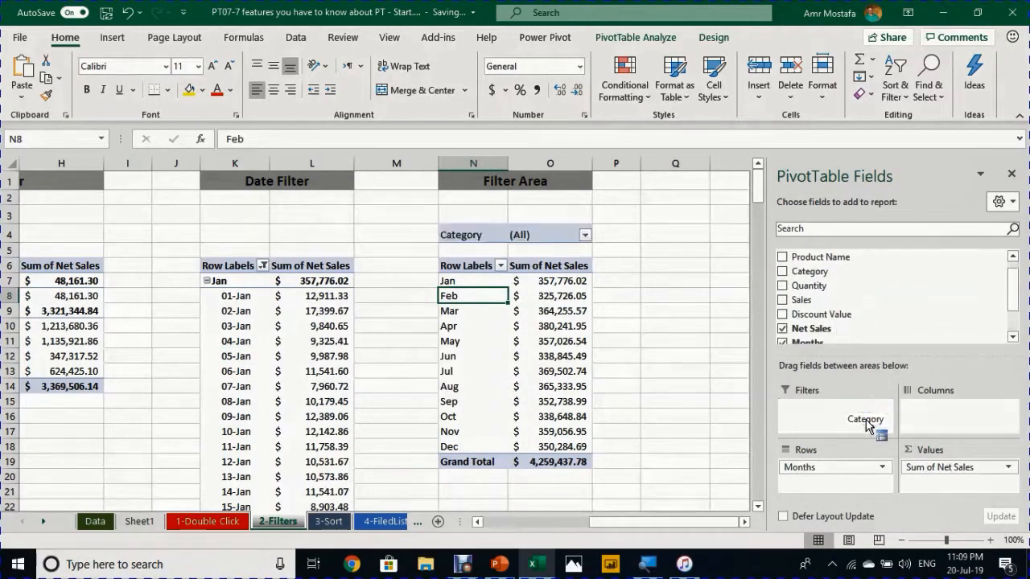
Filter the Filter Area pivot table's Category report filter to Bikes only
left_click(480, 231)
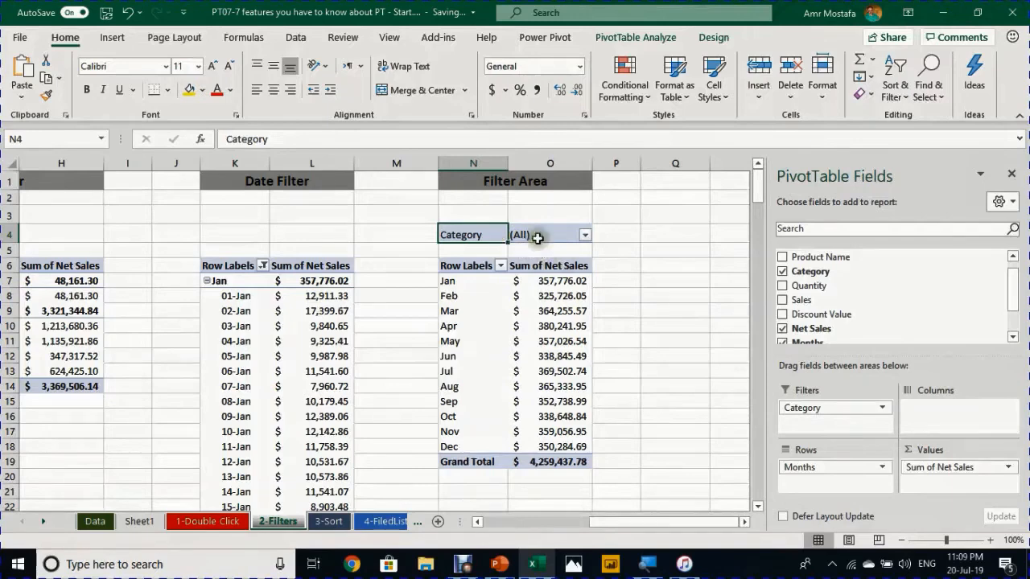
left_click(582, 236)
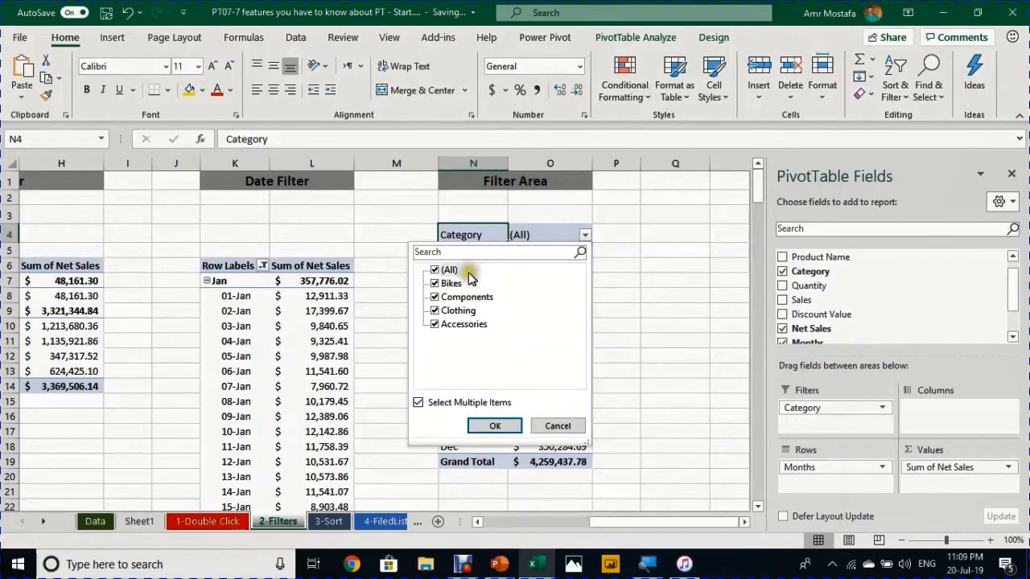
left_click(436, 271)
left_click(435, 285)
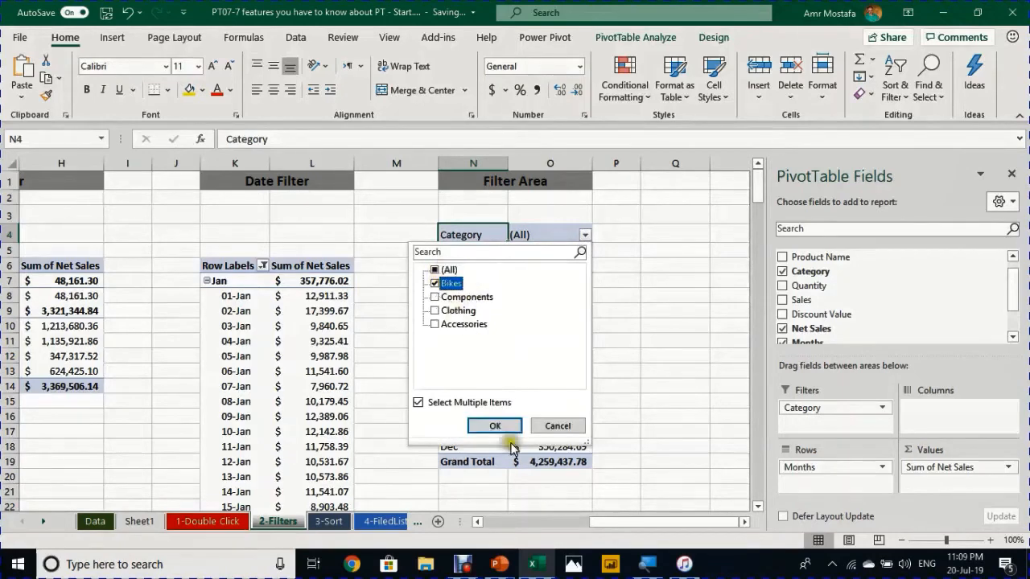
left_click(495, 426)
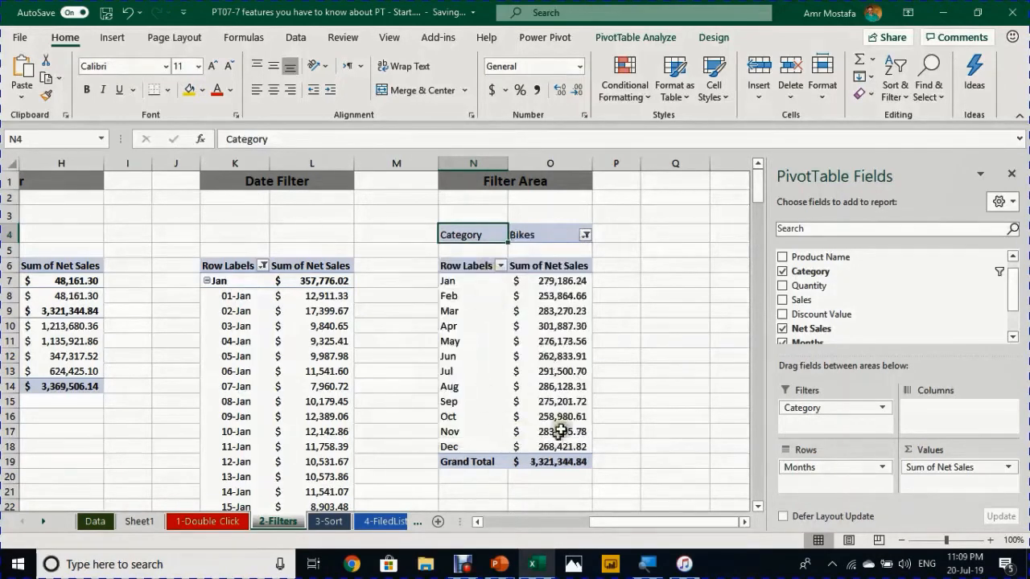
Change the Filter Area pivot table's Category report filter to Accessories only
left_click(585, 235)
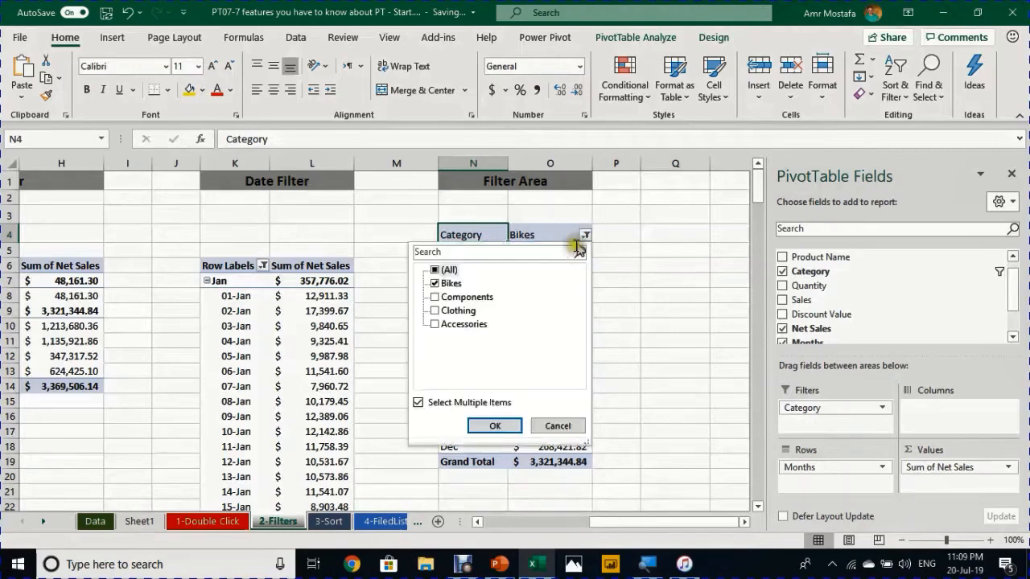
left_click(439, 284)
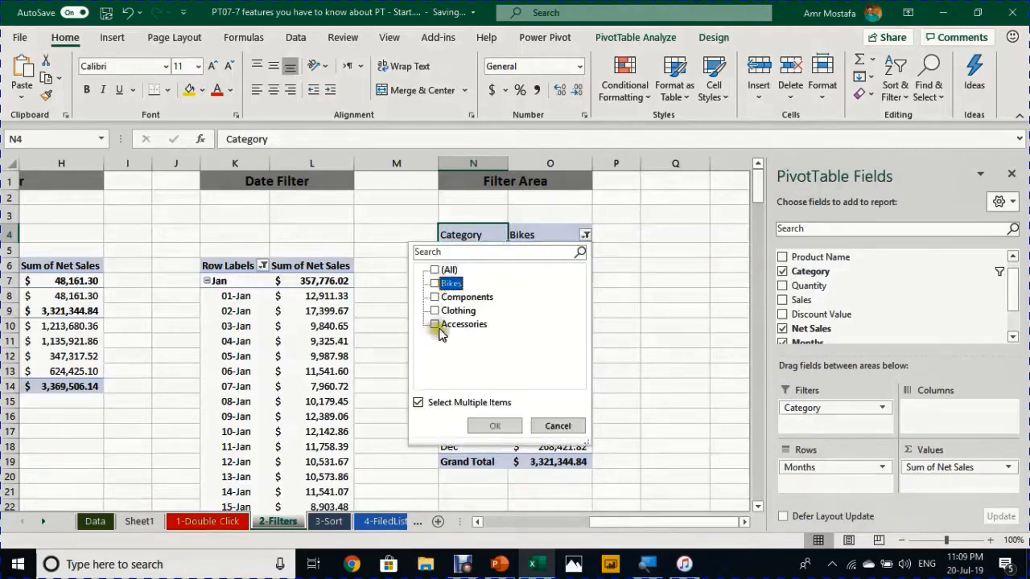
left_click(436, 326)
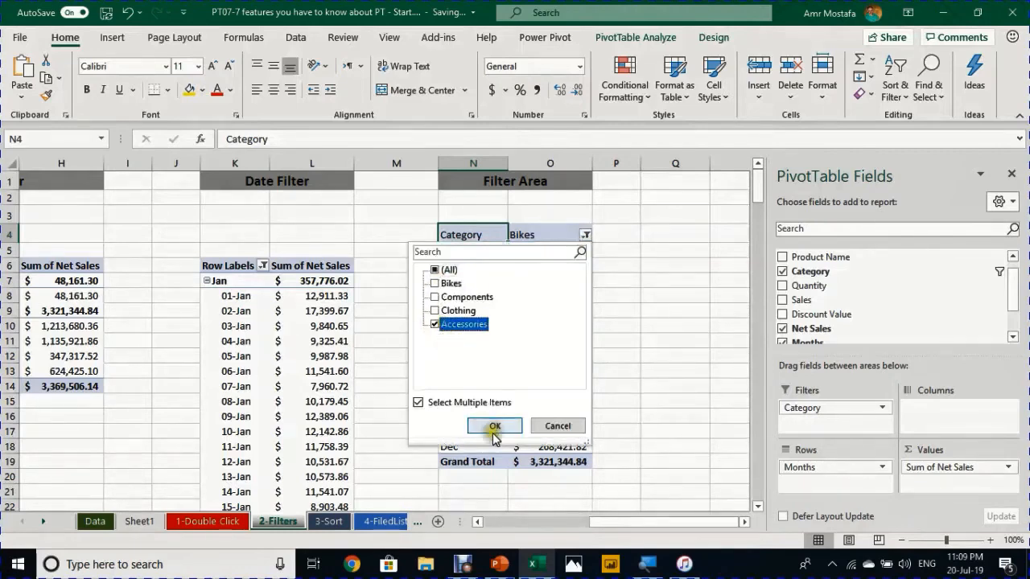
left_click(494, 426)
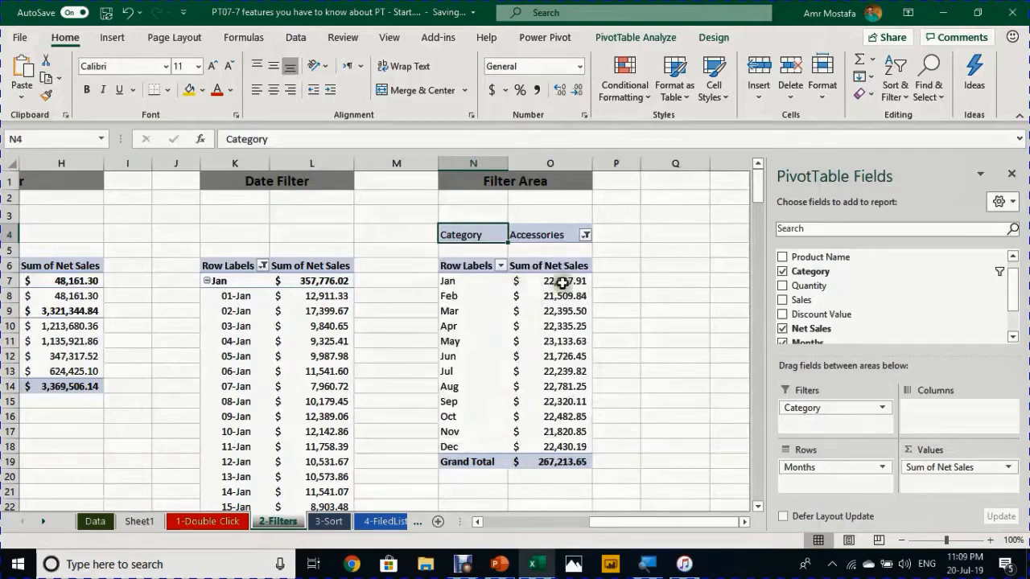
Set the Filter Area pivot table's Category filter to both Bikes and Accessories, and select the monthly net sales values
left_click(585, 235)
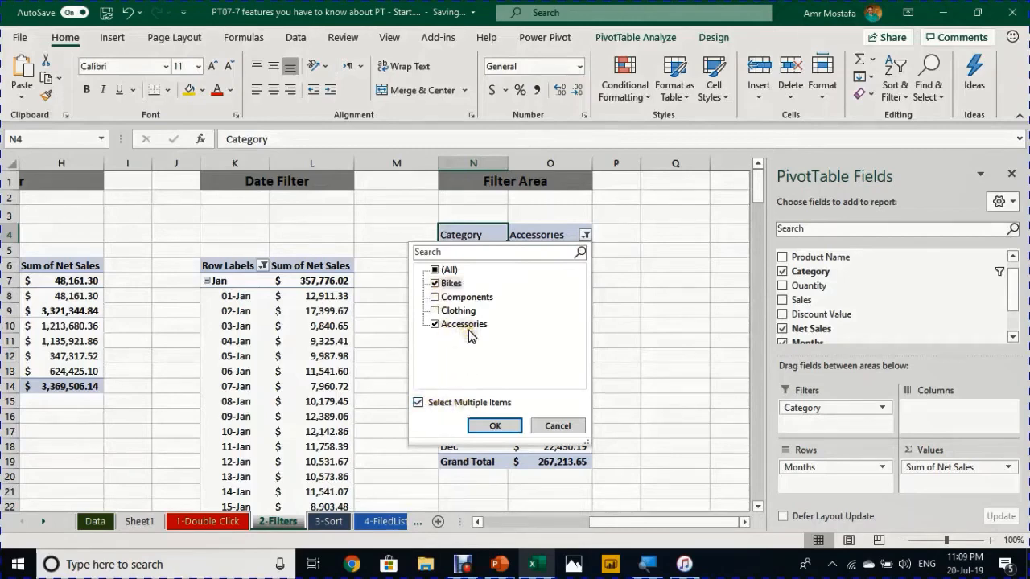
left_click(495, 425)
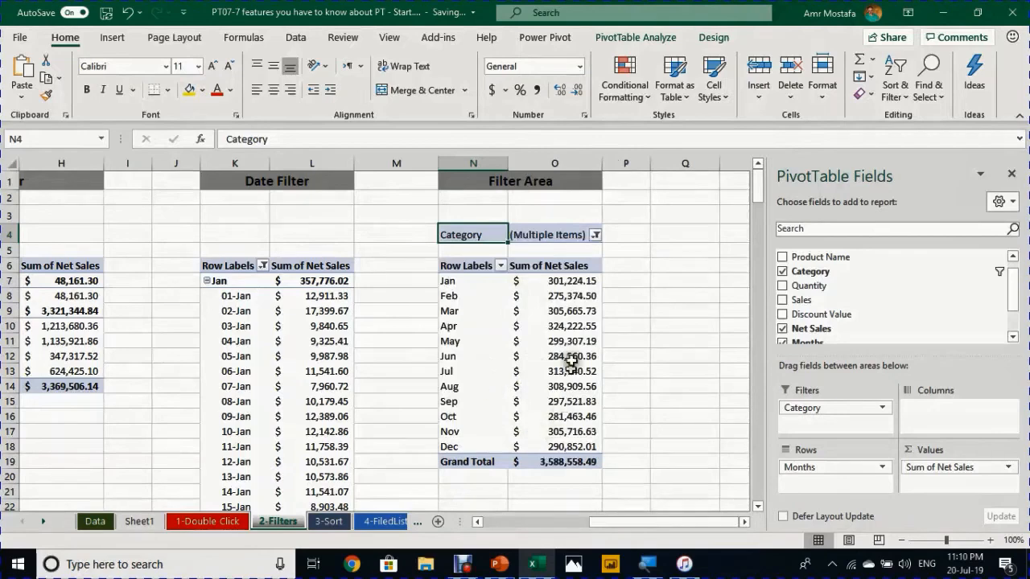
left_click_drag(560, 279, 566, 440)
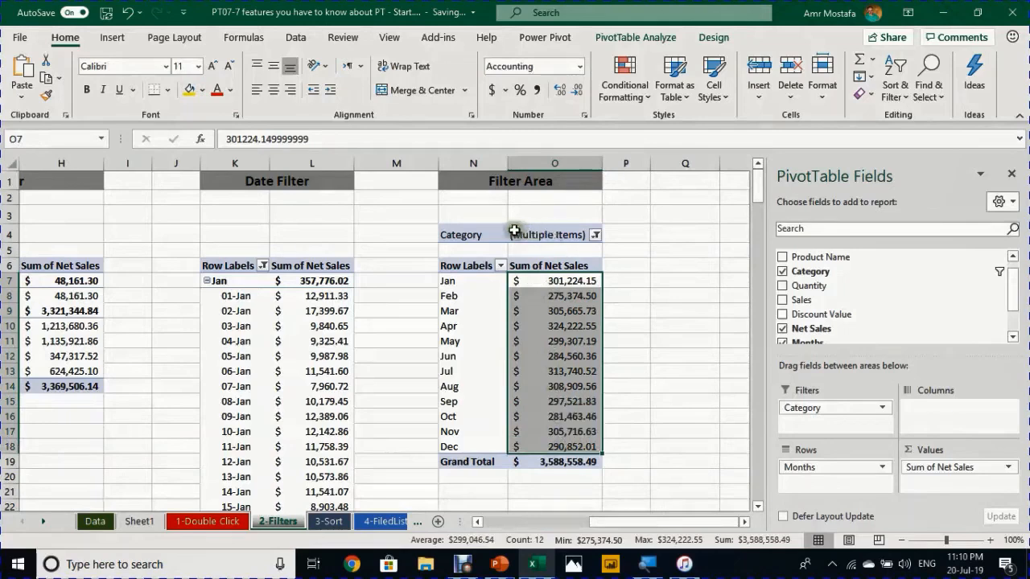
Check which categories are selected in the Filter Area pivot table's Category filter, leaving the selection as it is
left_click(563, 235)
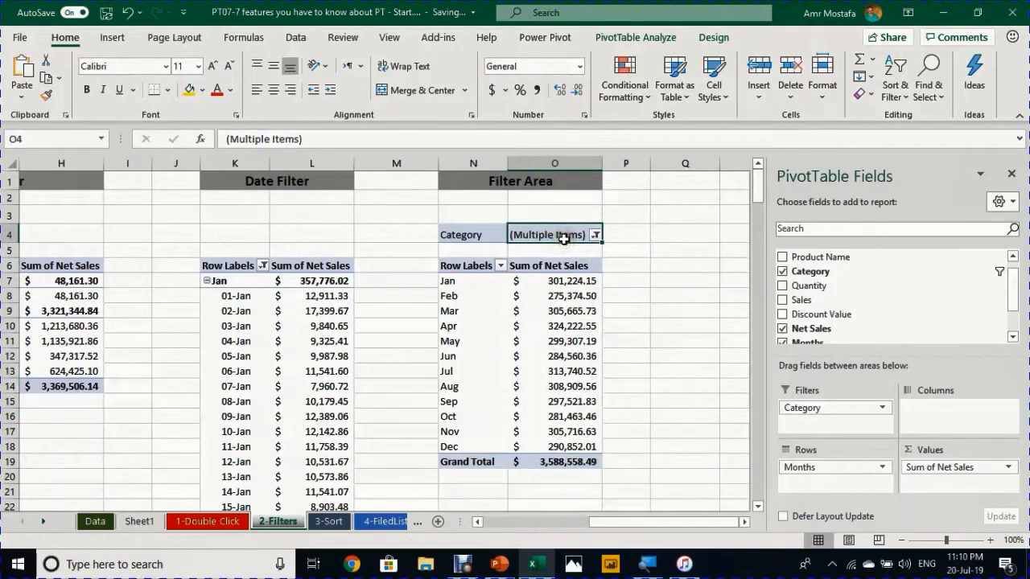
left_click(595, 235)
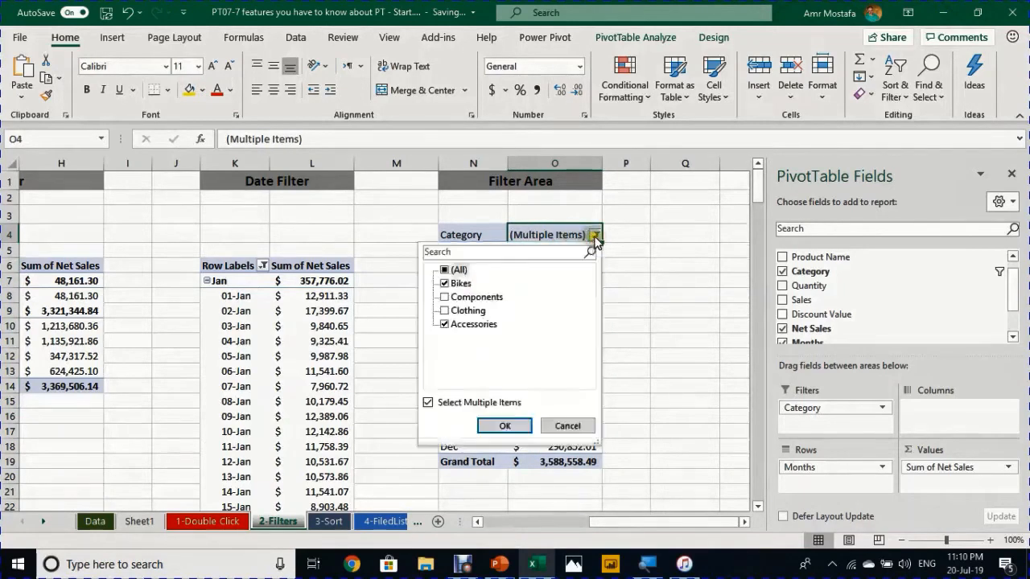
left_click(445, 311)
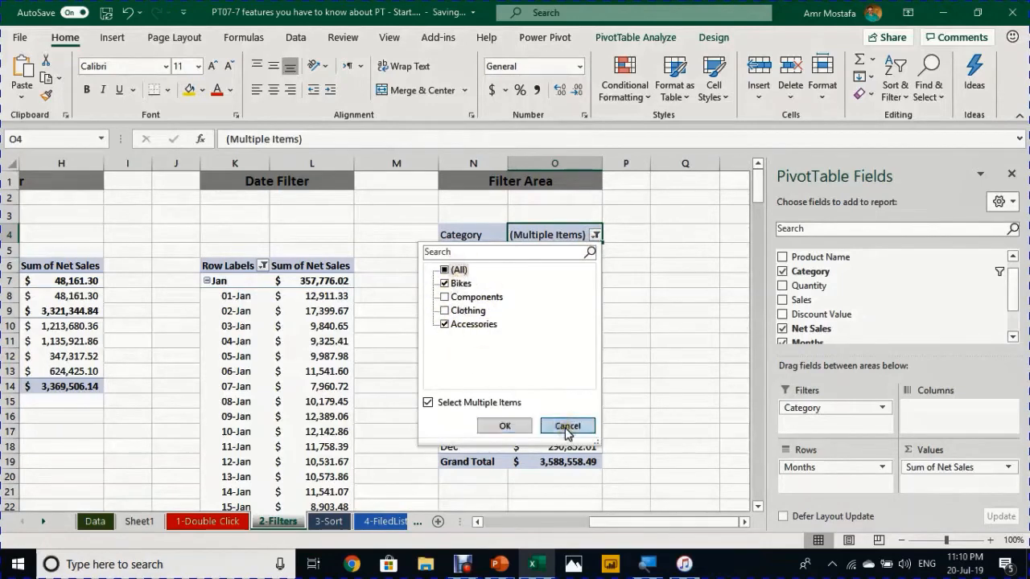
left_click(567, 426)
left_click(537, 326)
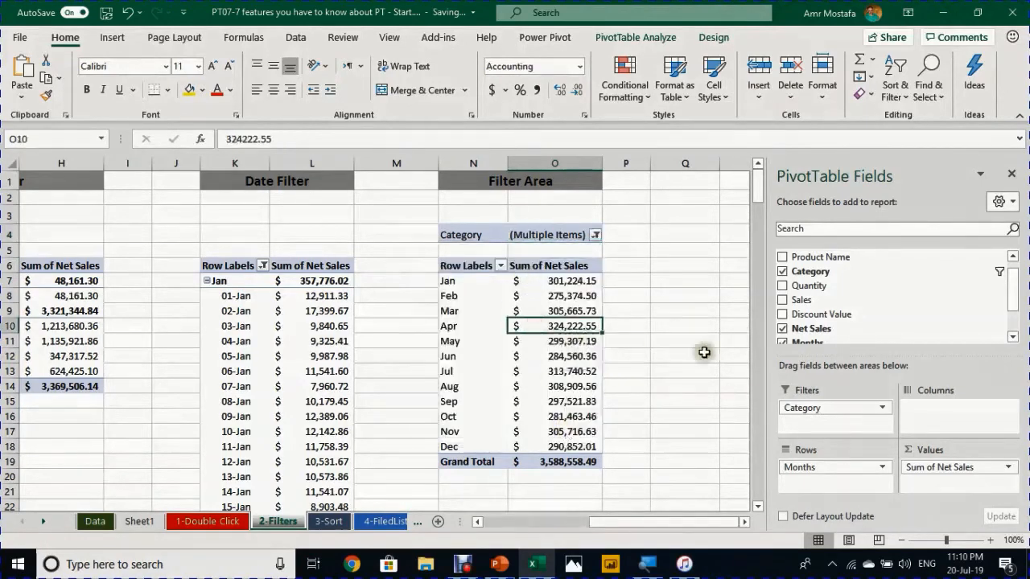
Add a Category slicer to the Filter Area pivot table and place it in the empty columns beside the table
left_click_drag(831, 275, 834, 276)
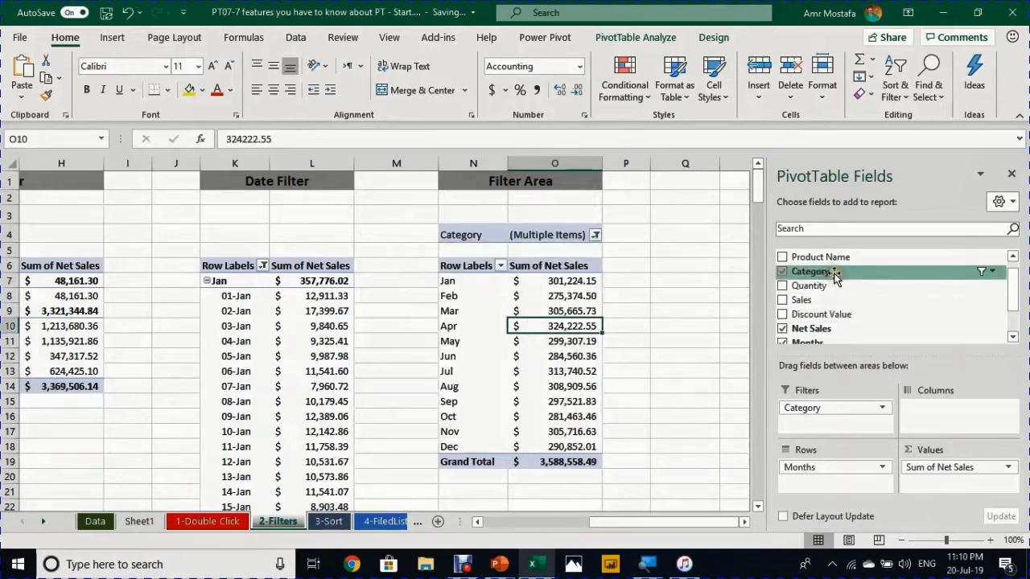
right_click(834, 276)
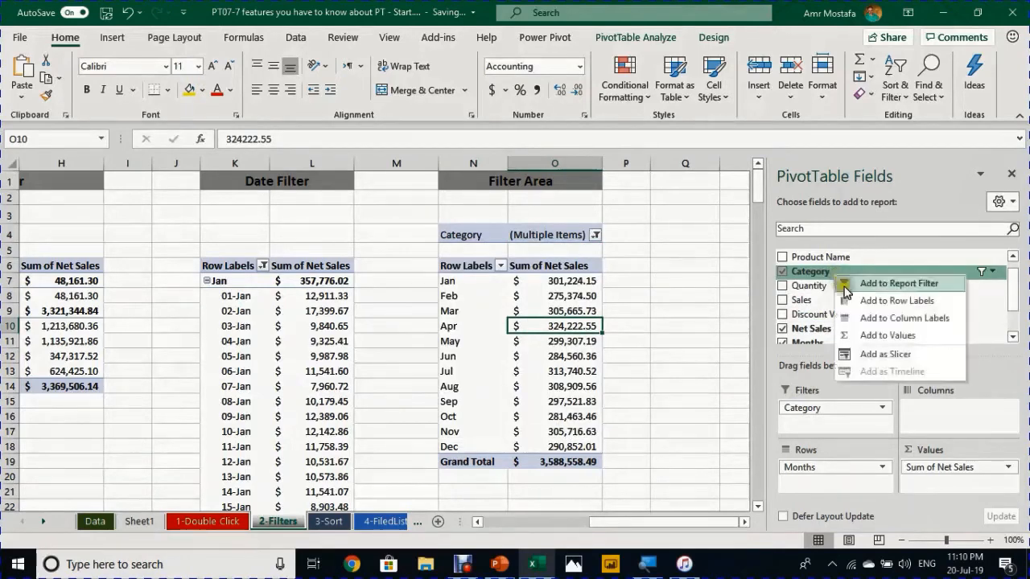
left_click(882, 362)
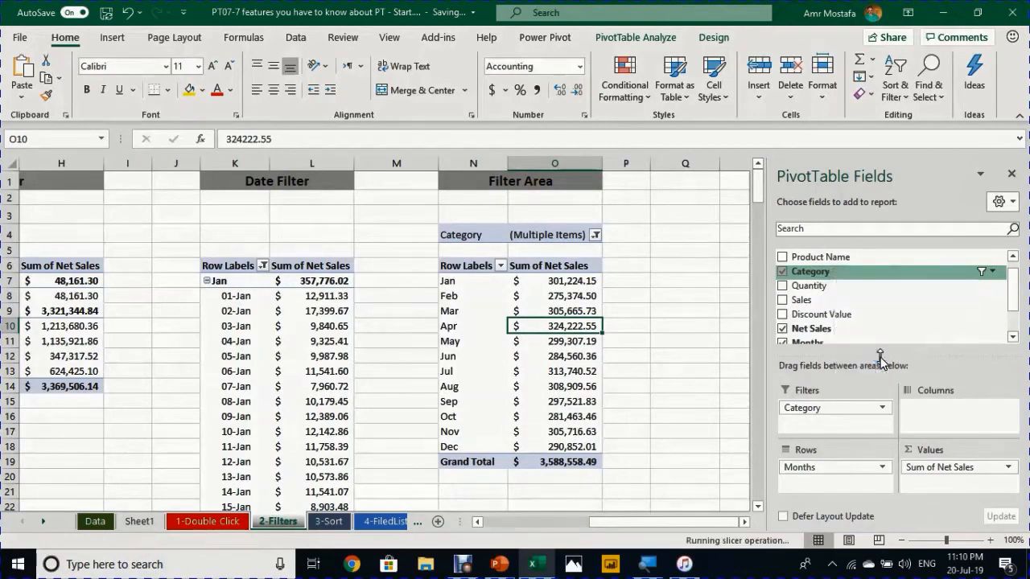
left_click_drag(364, 252, 657, 231)
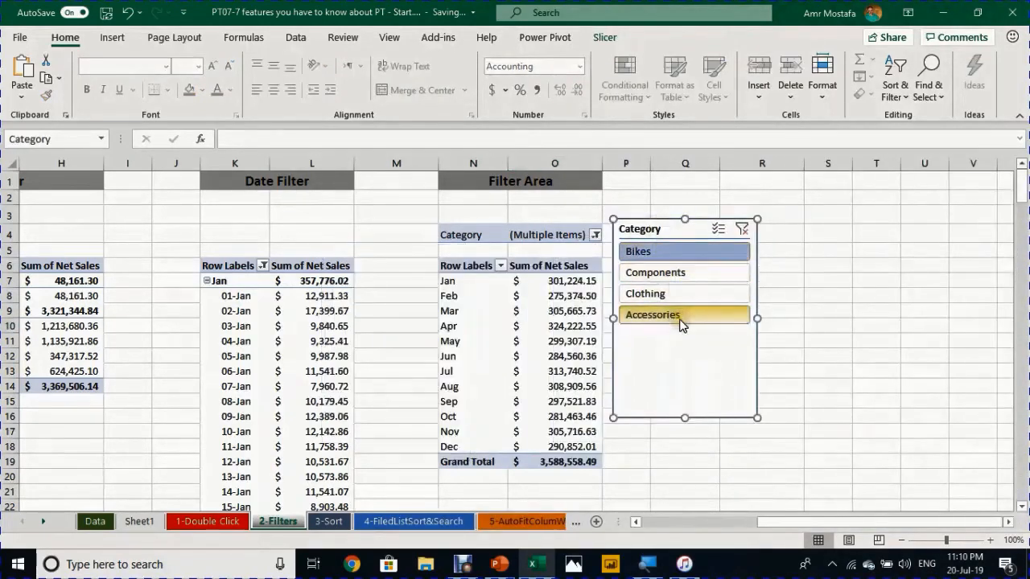
Clear the Category slicer's filter, filter it to Bikes, and select the Mar label in the Filter Area pivot table
left_click(742, 228)
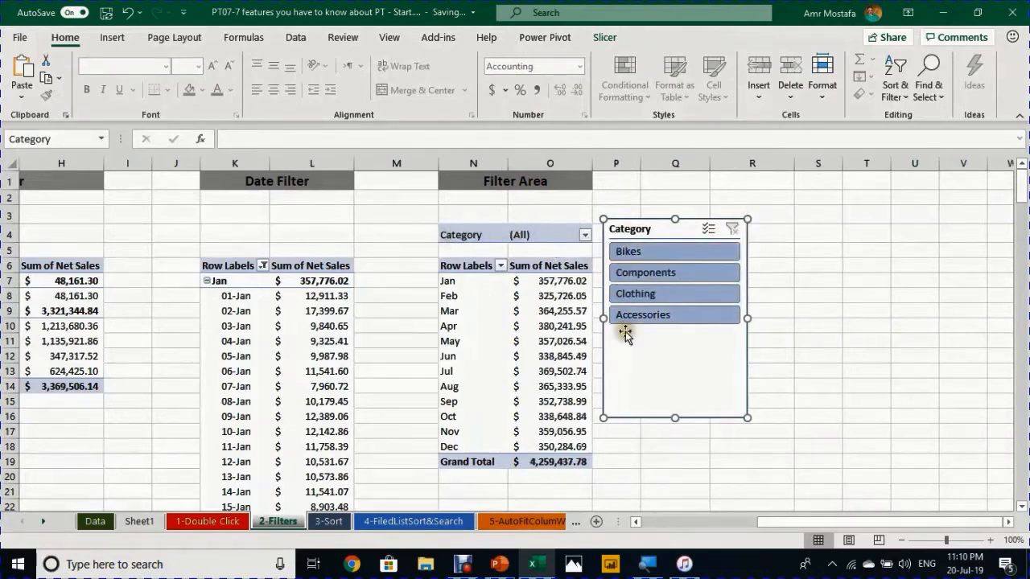
left_click(656, 251)
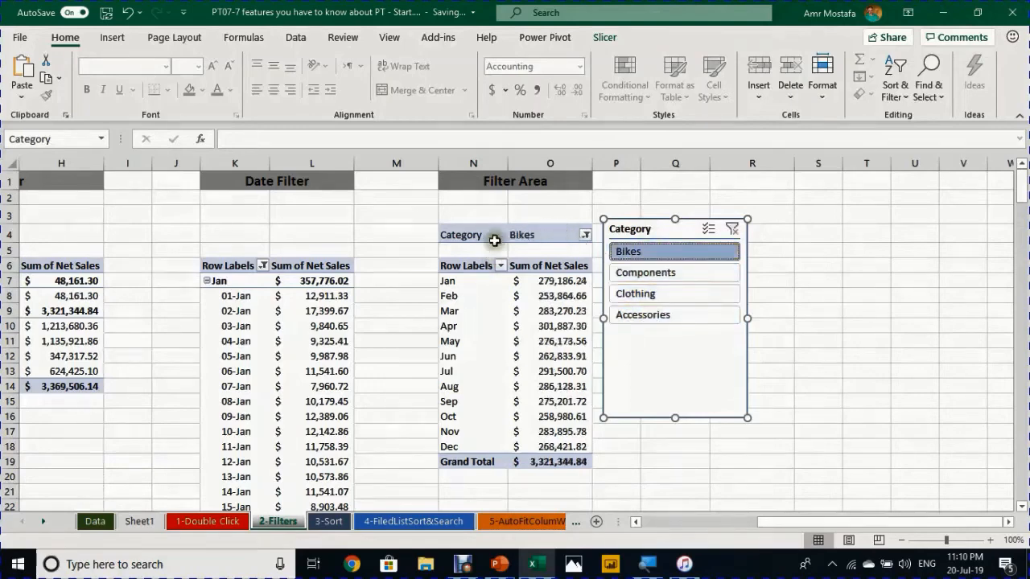
left_click(499, 310)
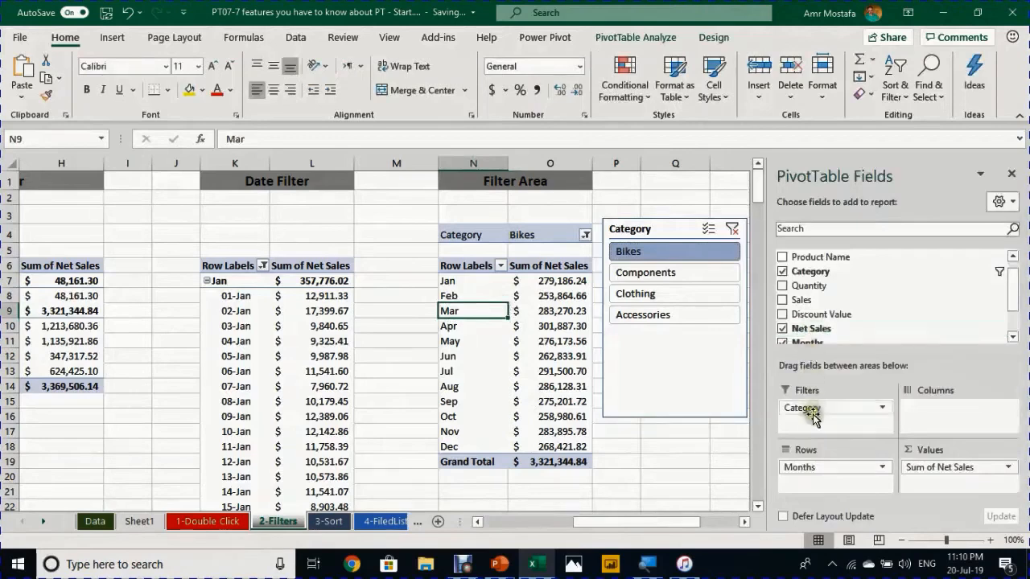
Remove Category from the Filter Area pivot table's report filters, and use the slicer to show Components, Clothing and finally Accessories
left_click_drag(854, 414, 706, 453)
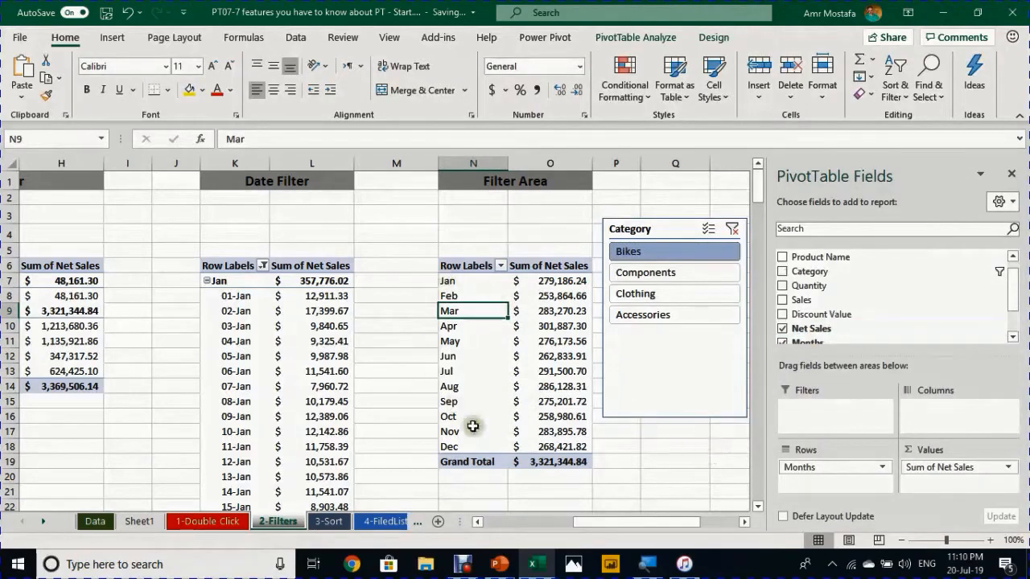
left_click(646, 271)
left_click(644, 297)
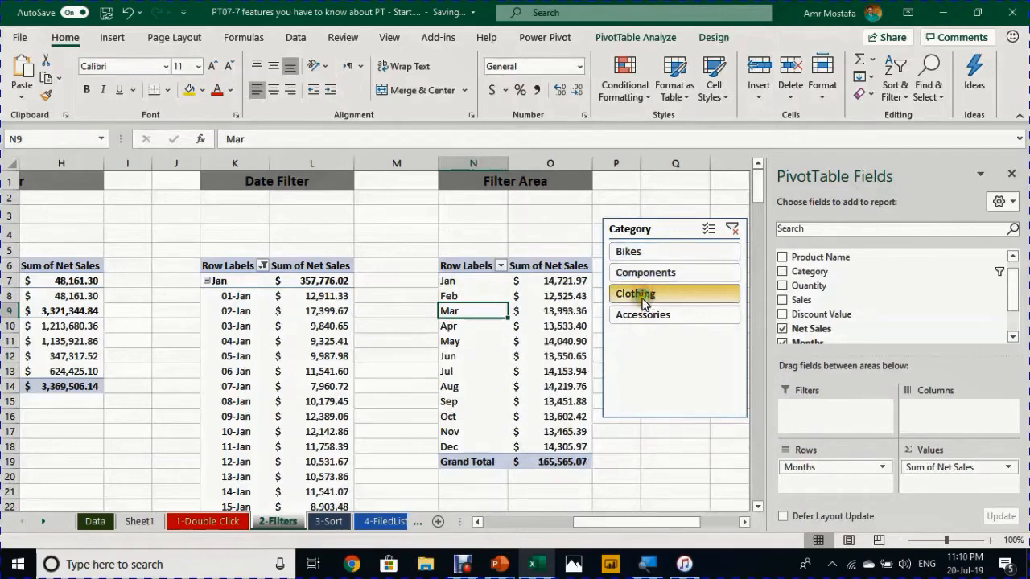
left_click(644, 316)
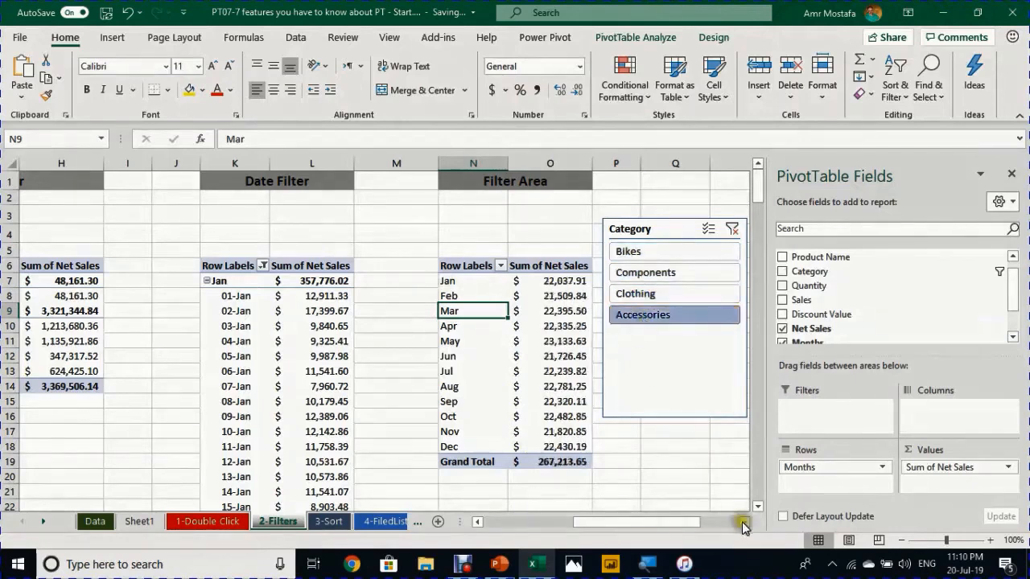
left_click(747, 522)
left_click(747, 522)
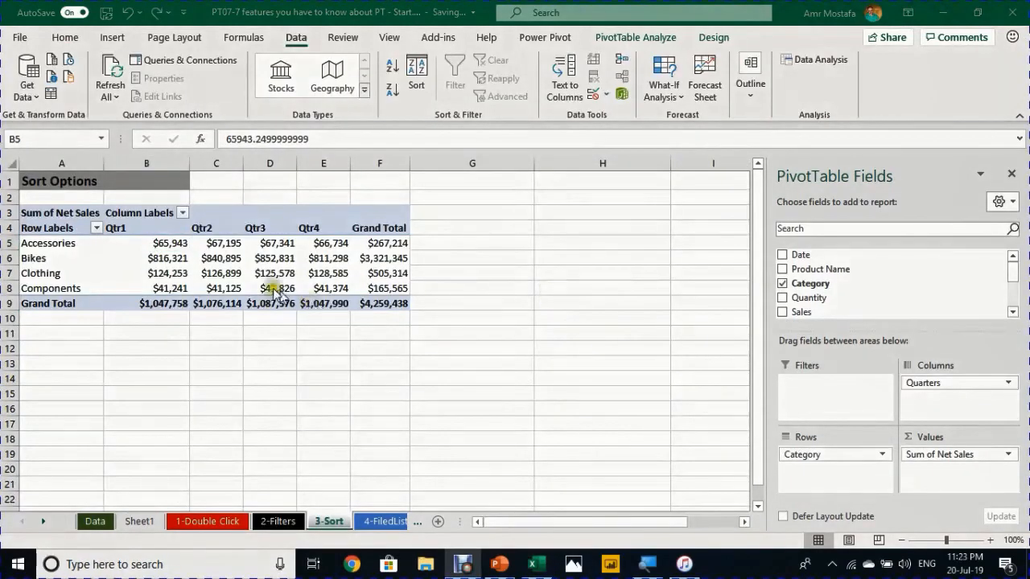
Sort the Sort Options pivot table's category labels Z to A, and undo that sort
left_click(147, 244)
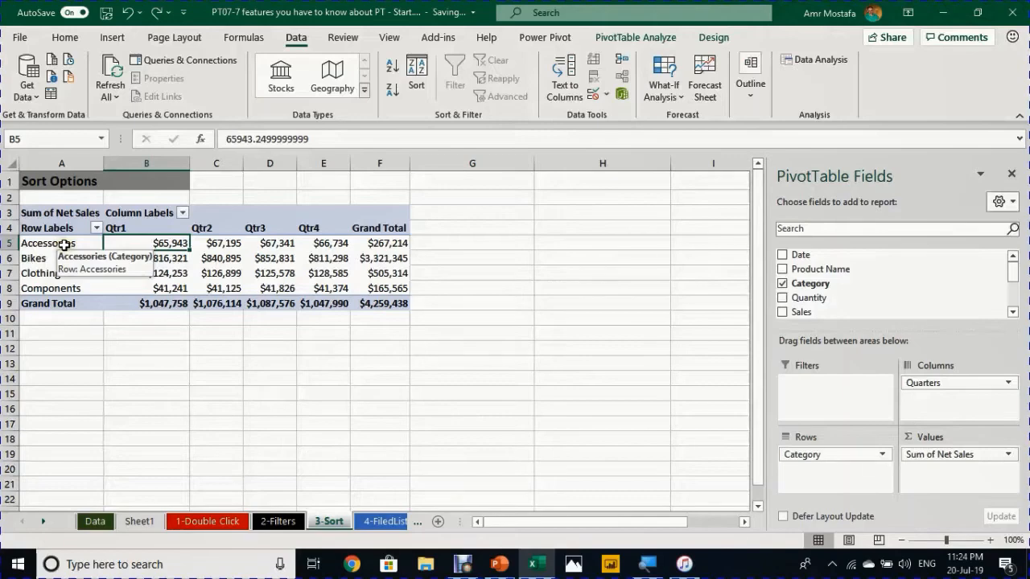
left_click(63, 245)
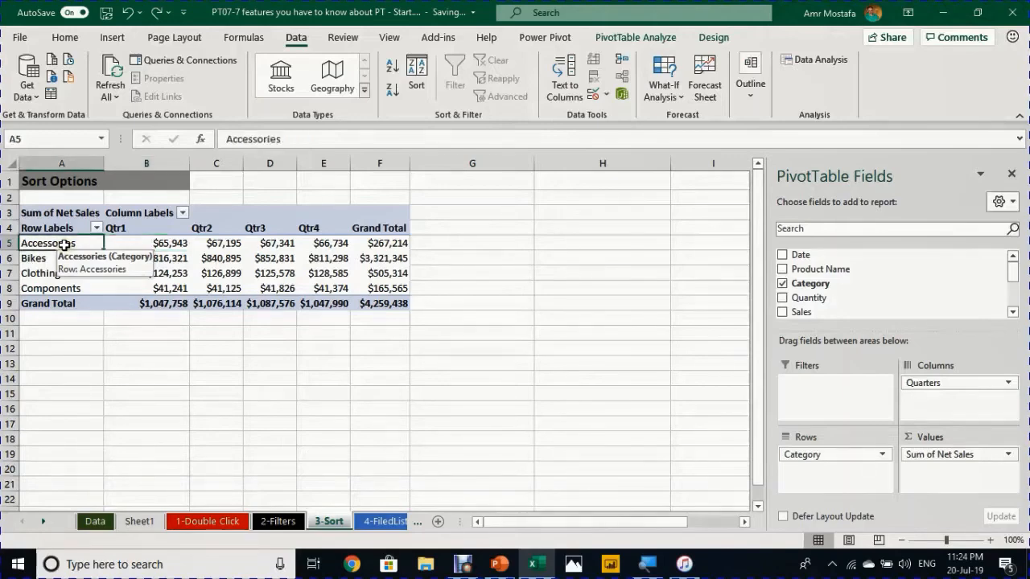
left_click(56, 286)
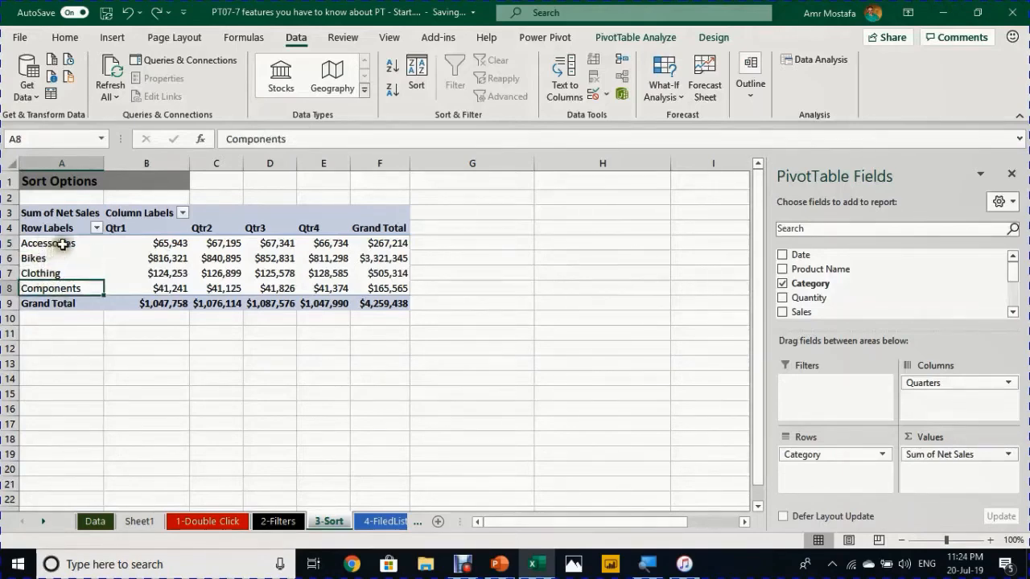
left_click(97, 230)
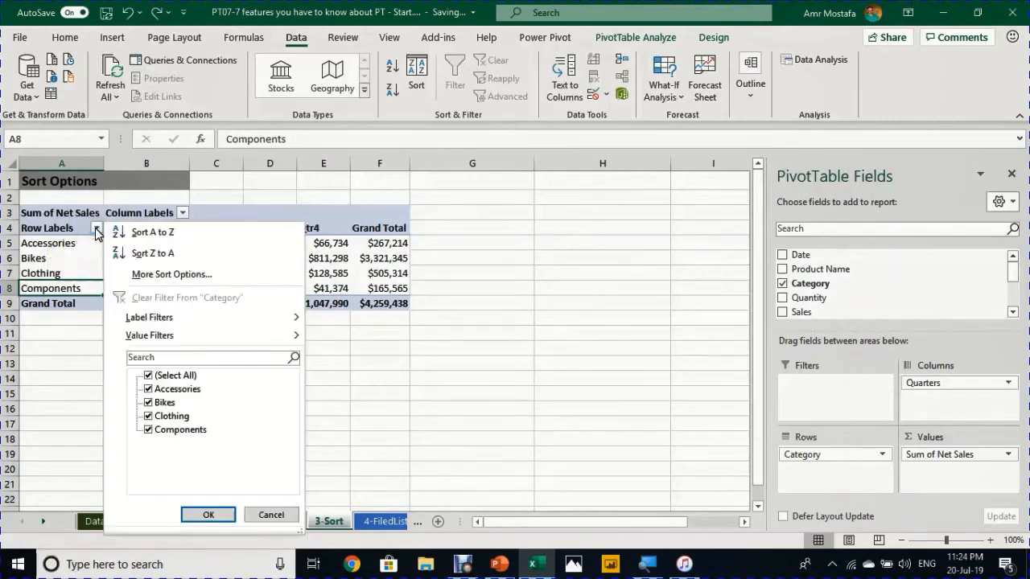
left_click(179, 255)
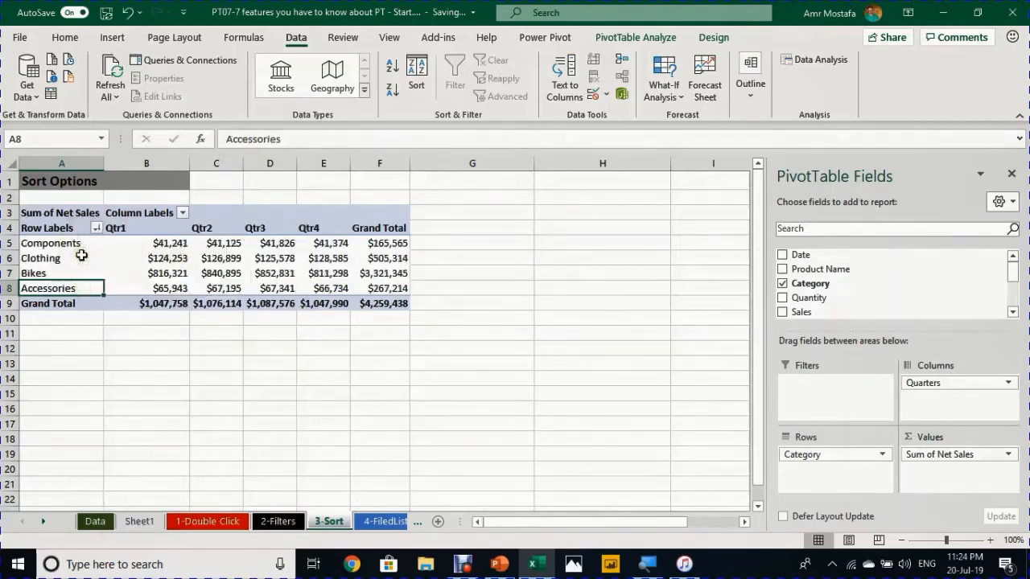
key("ctrl+z")
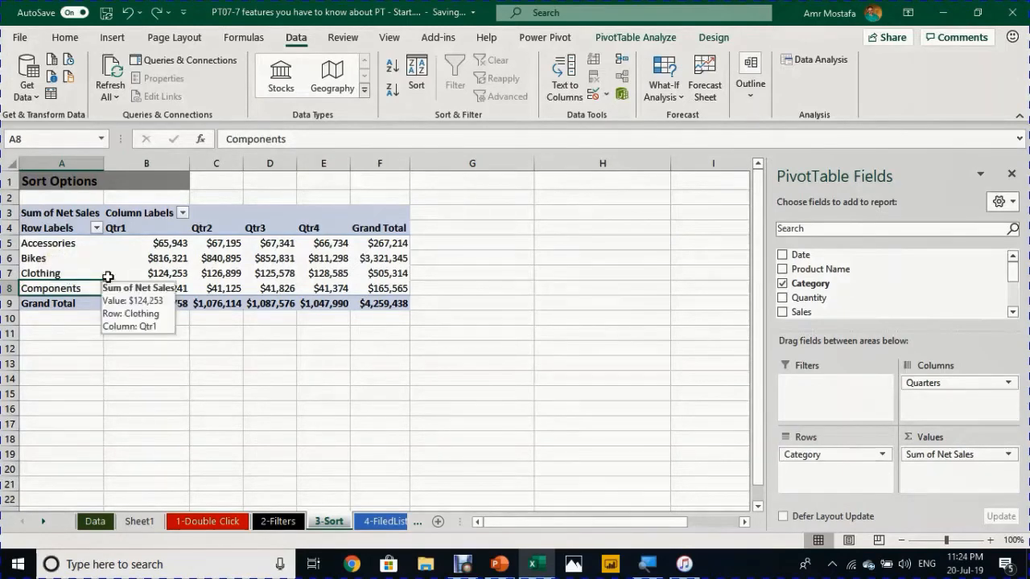
Go through the Qtr1 to Qtr4 column headings of the pivot table and sort the quarters from newest to oldest
left_click(185, 213)
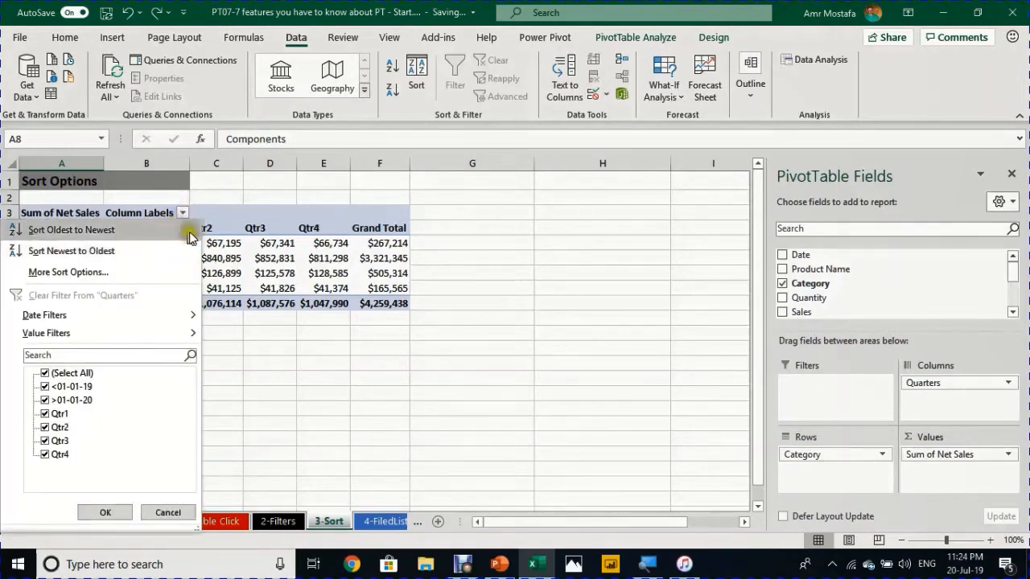
left_click(129, 230)
left_click(126, 230)
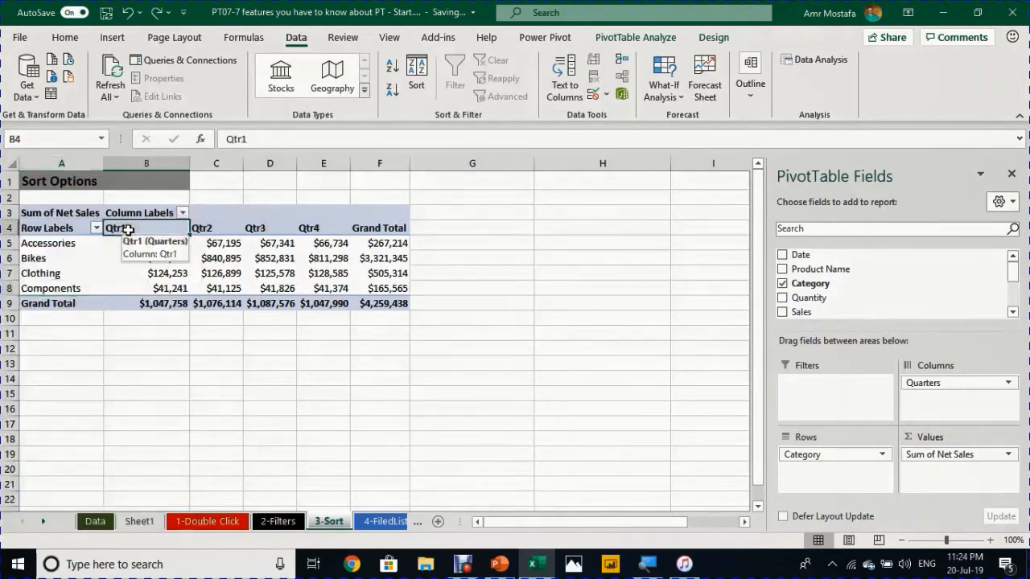
left_click(227, 231)
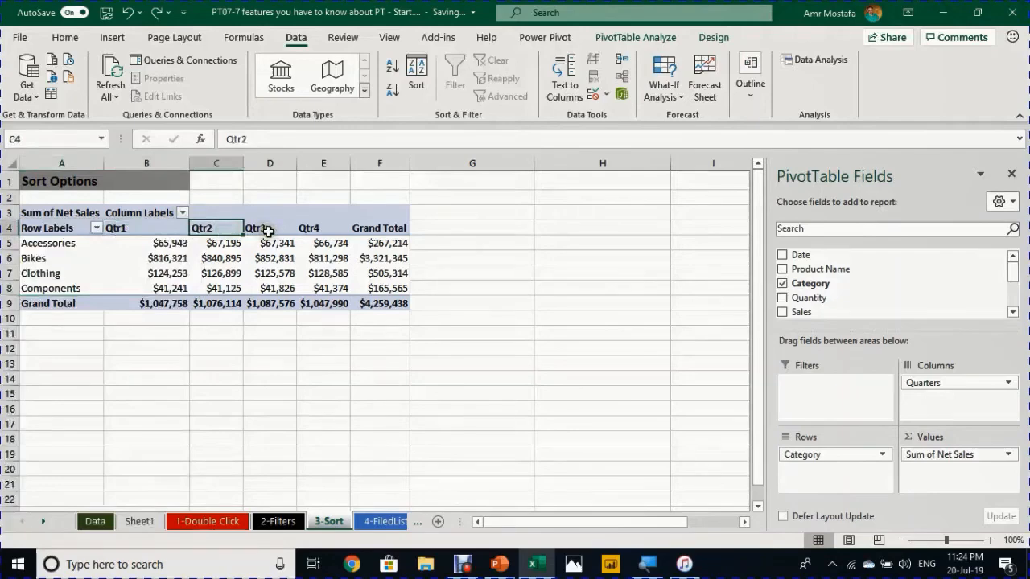
left_click(268, 231)
left_click(321, 233)
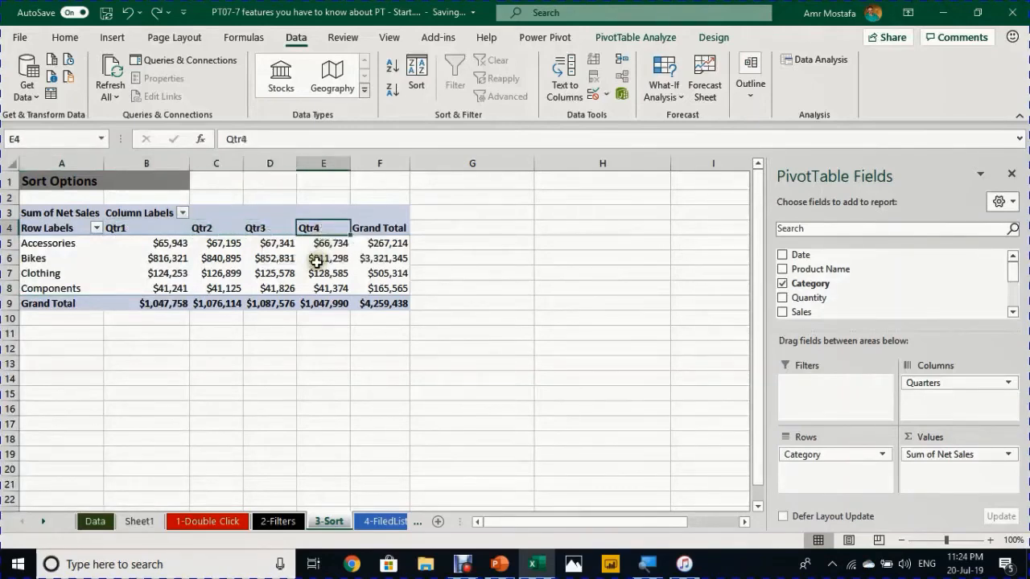
left_click(183, 213)
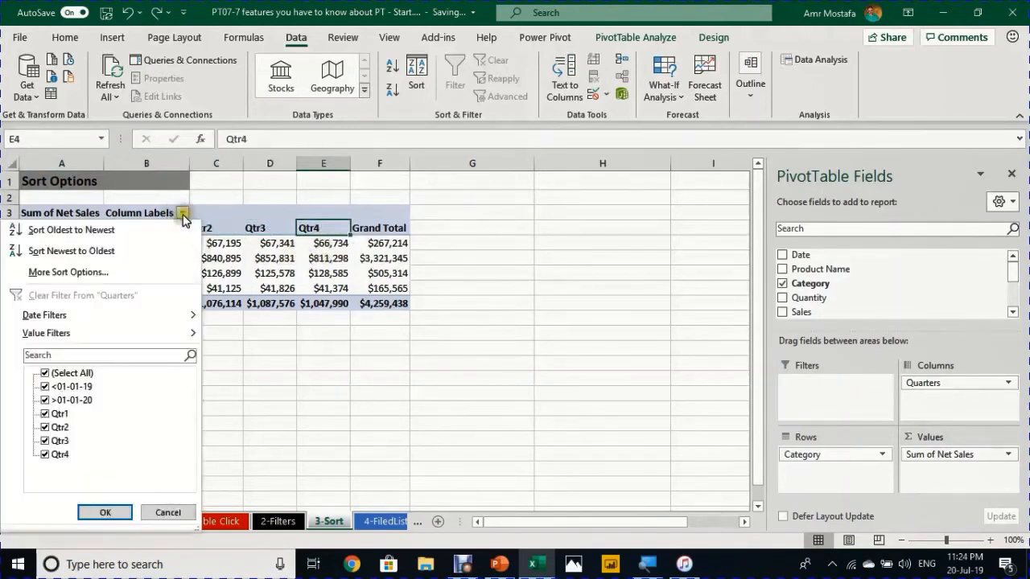
left_click(129, 249)
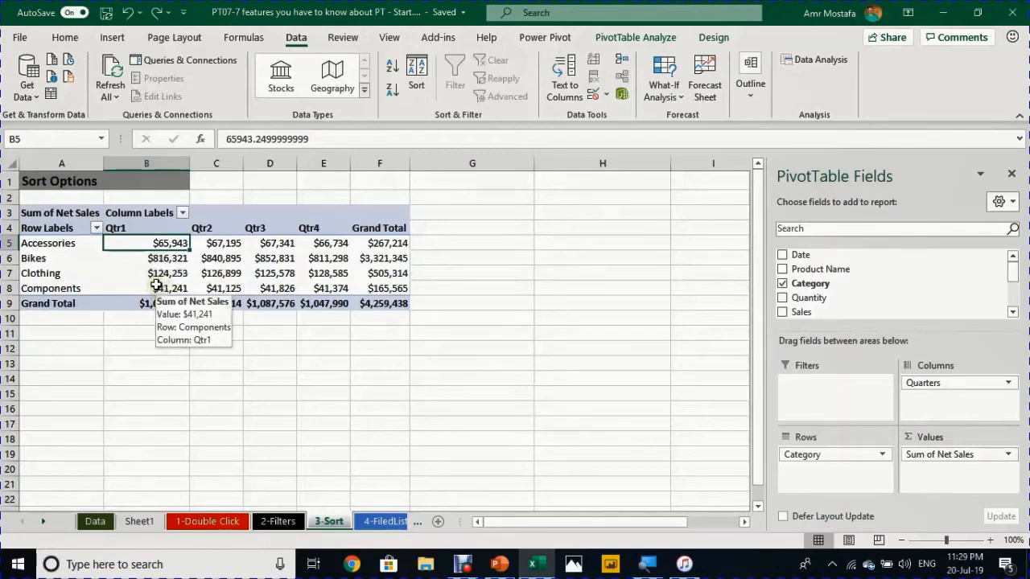
Manually reorder the pivot table by moving the Accessories row below Components and the Qtr4 column in front of Qtr1
left_click(67, 244)
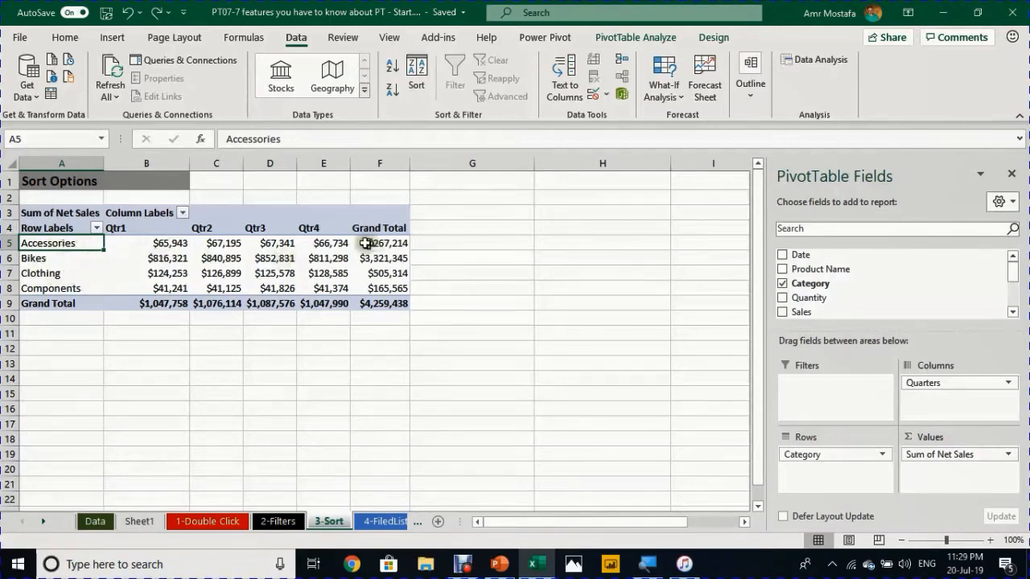
left_click_drag(83, 250, 85, 295)
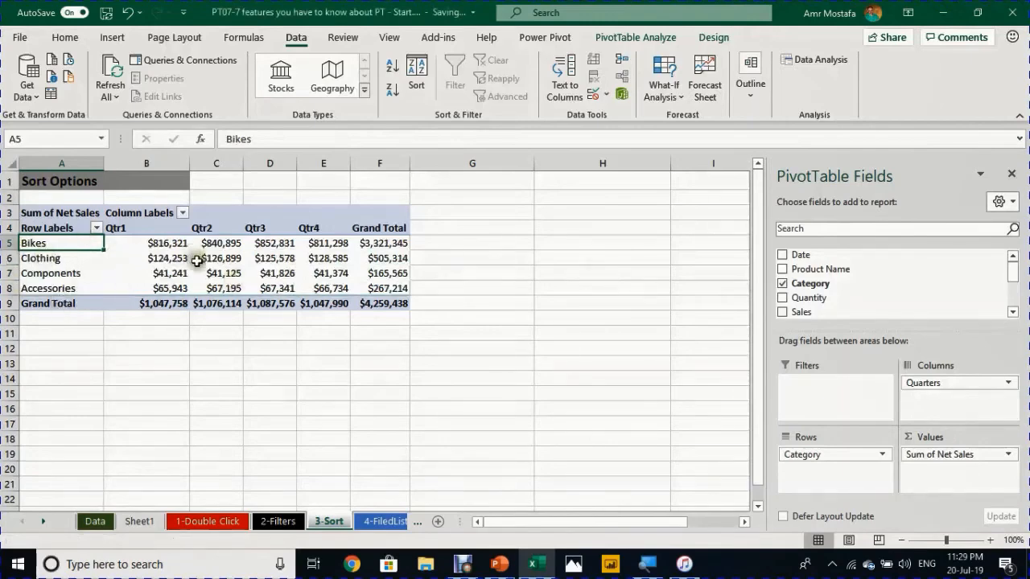
left_click(152, 229)
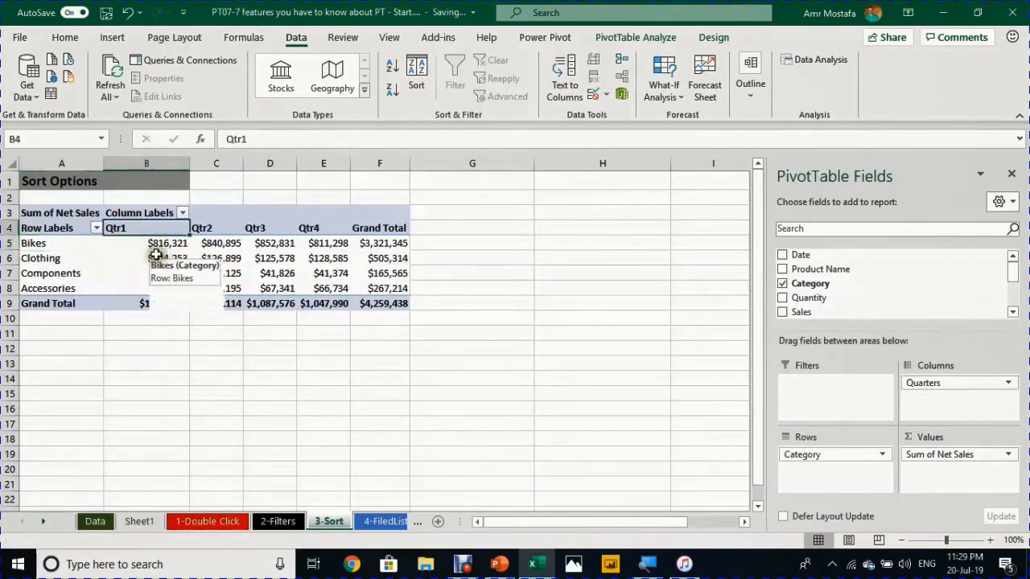
left_click(291, 241)
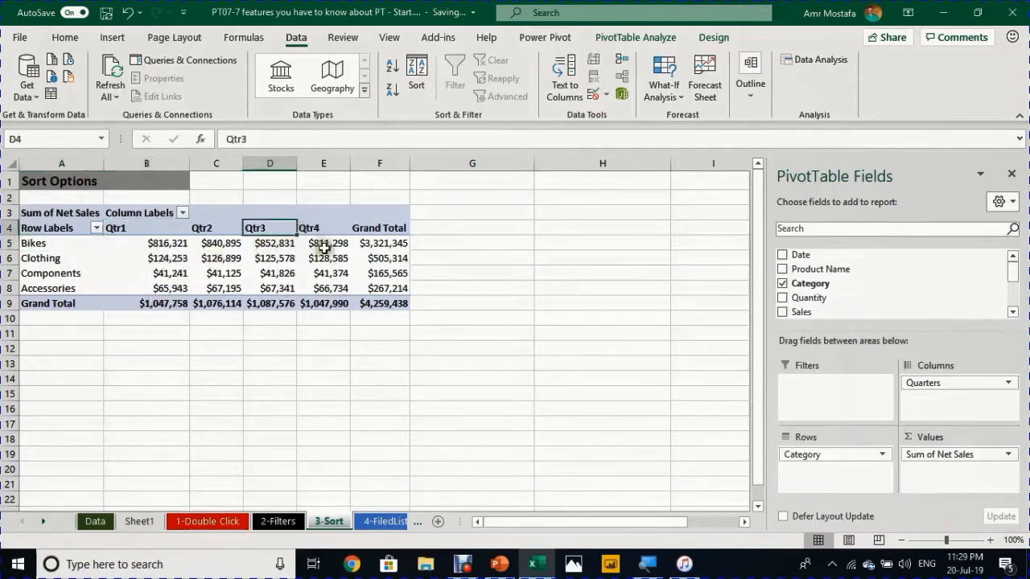
left_click(323, 237)
left_click(321, 228)
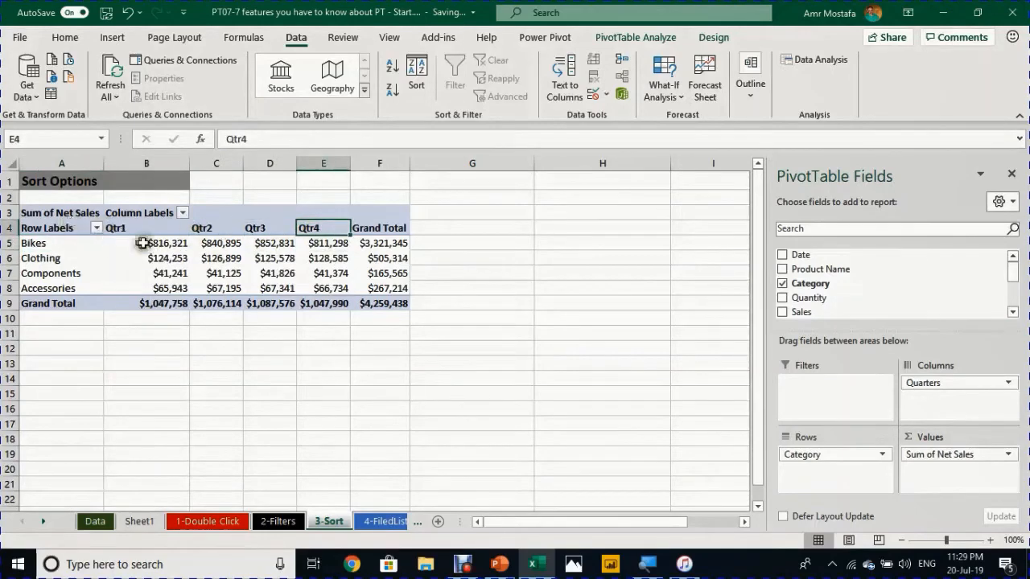
left_click_drag(325, 235, 111, 224)
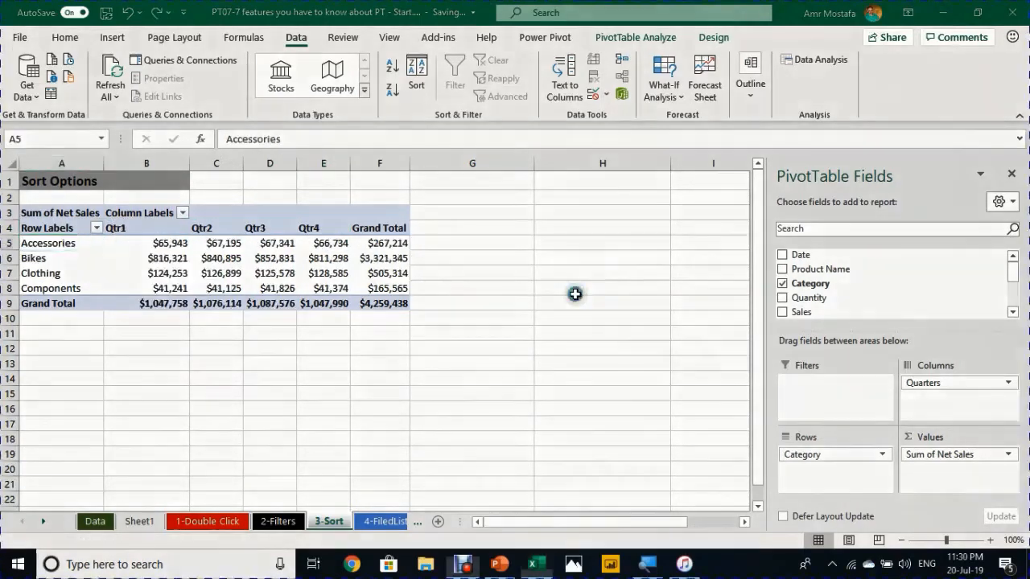
Examine the sort options offered for the category labels, the quarter labels and the Bikes Qtr1 value without applying one
left_click(406, 257)
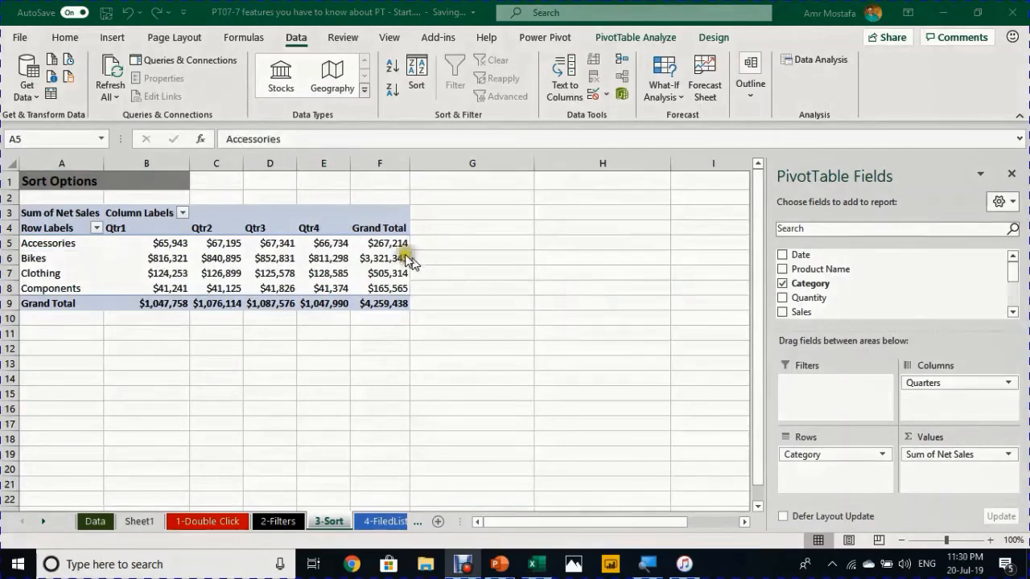
left_click(165, 258)
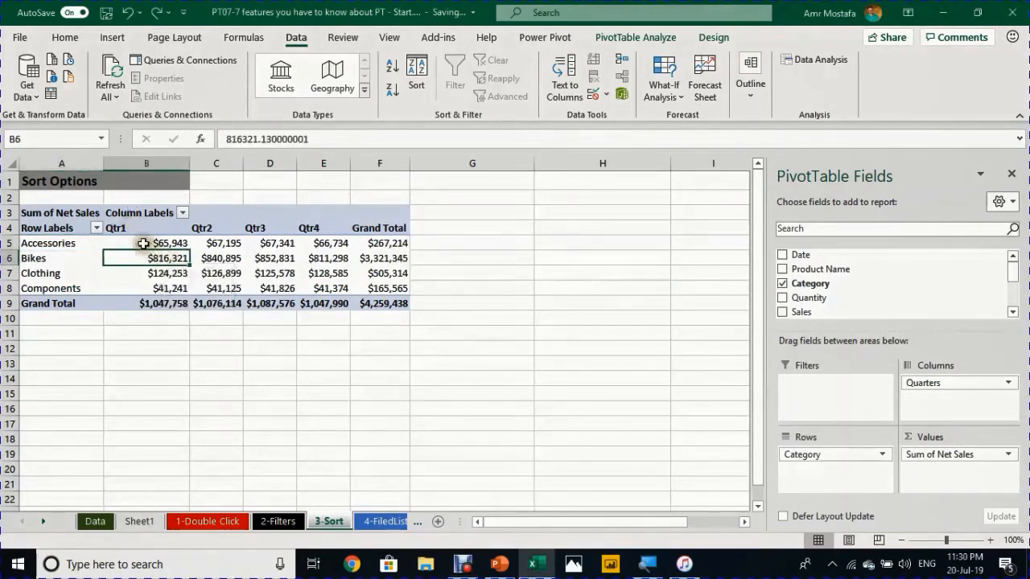
left_click(97, 228)
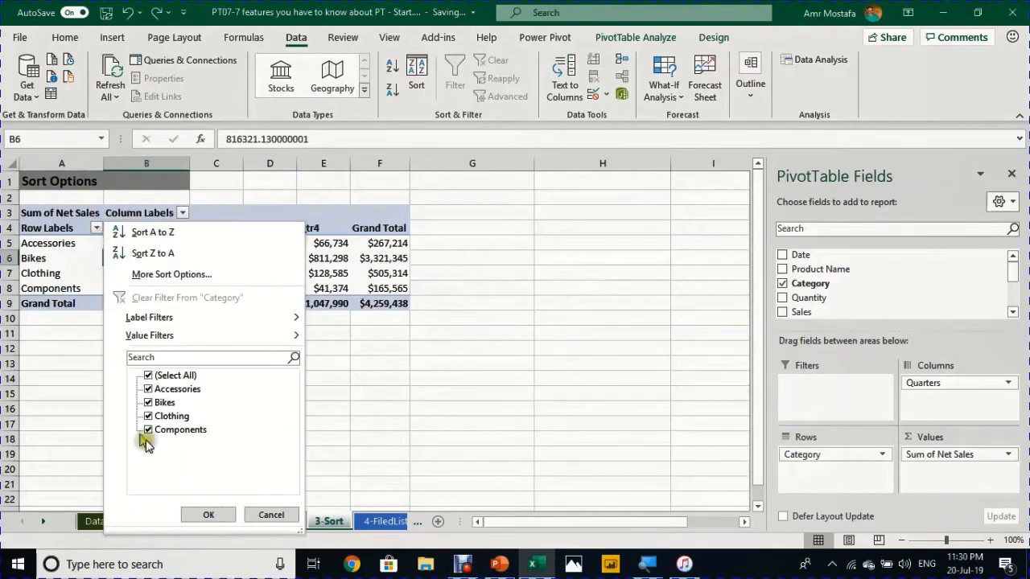
left_click(182, 213)
left_click(182, 213)
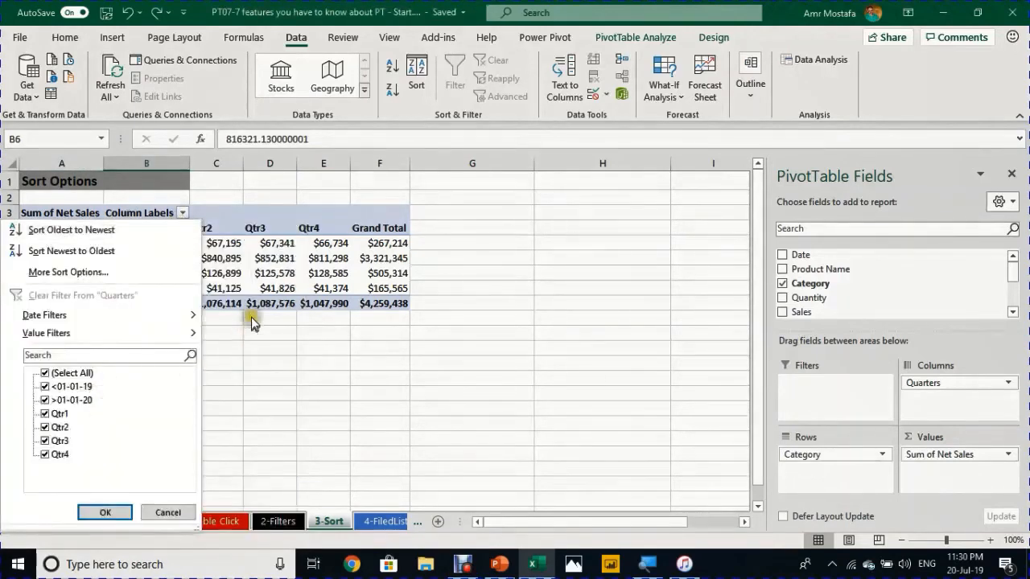
left_click(261, 265)
mouse_move(222, 252)
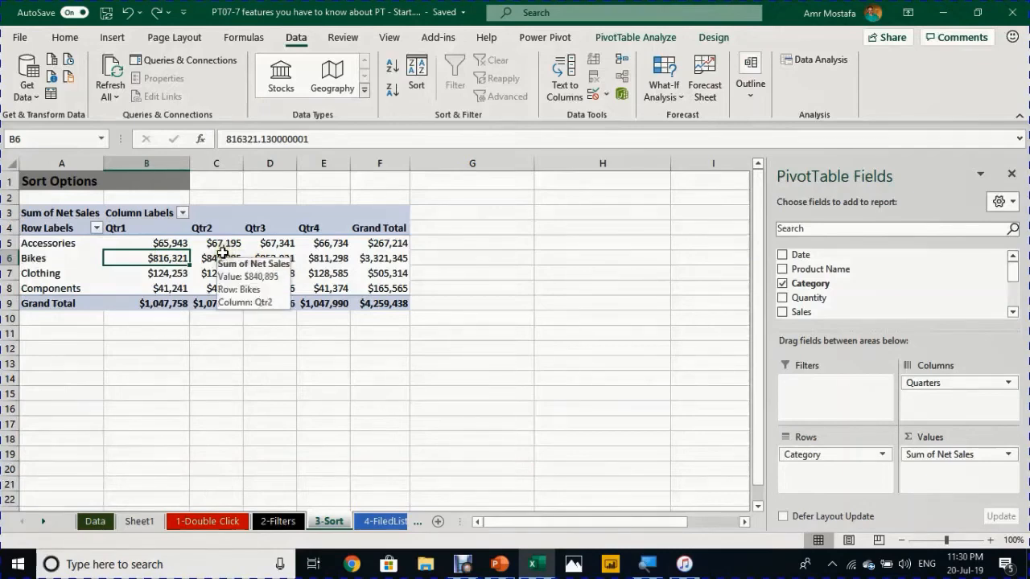
right_click(172, 259)
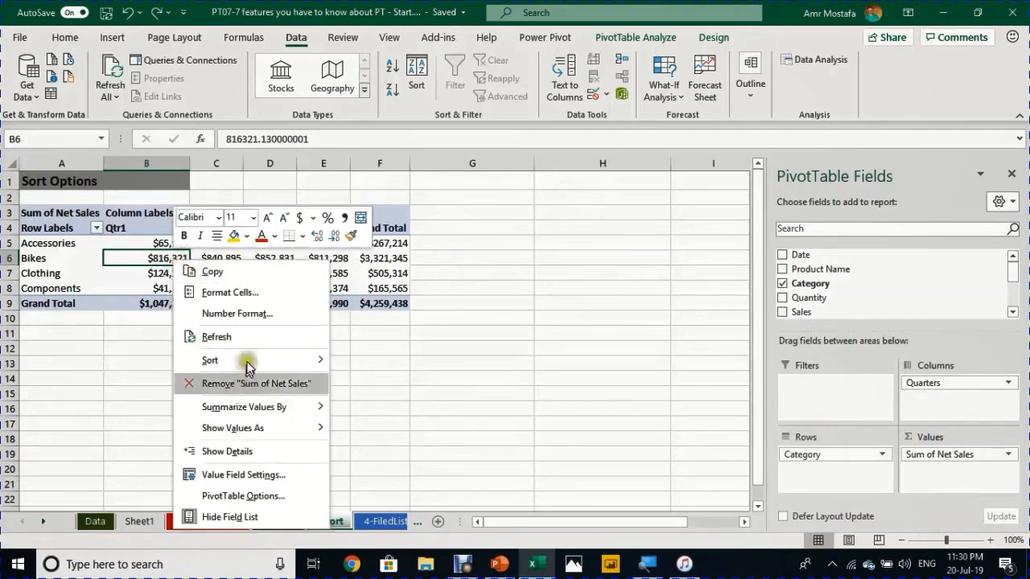
mouse_move(252, 361)
left_click(369, 285)
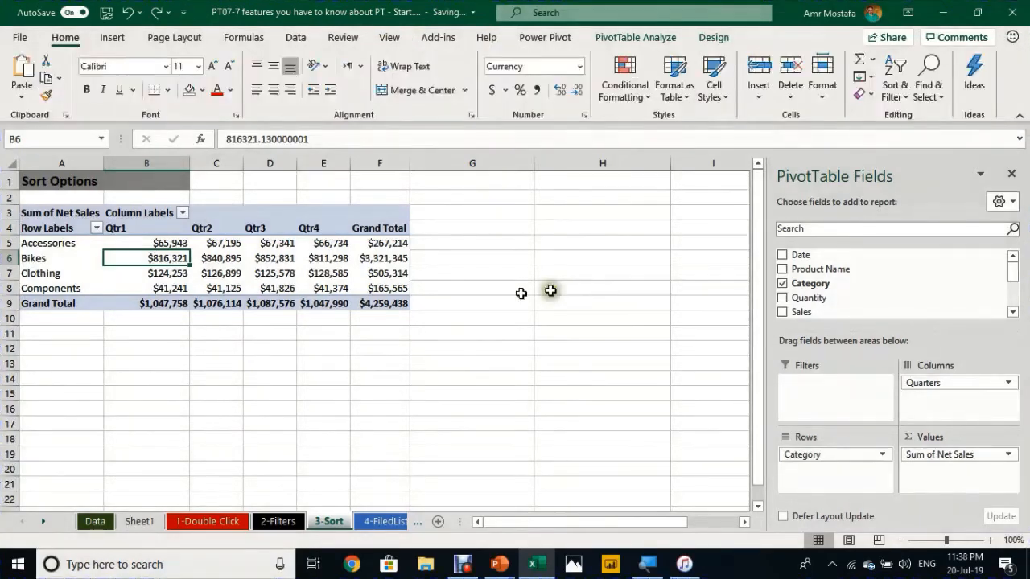
key("ctrl+shift+d")
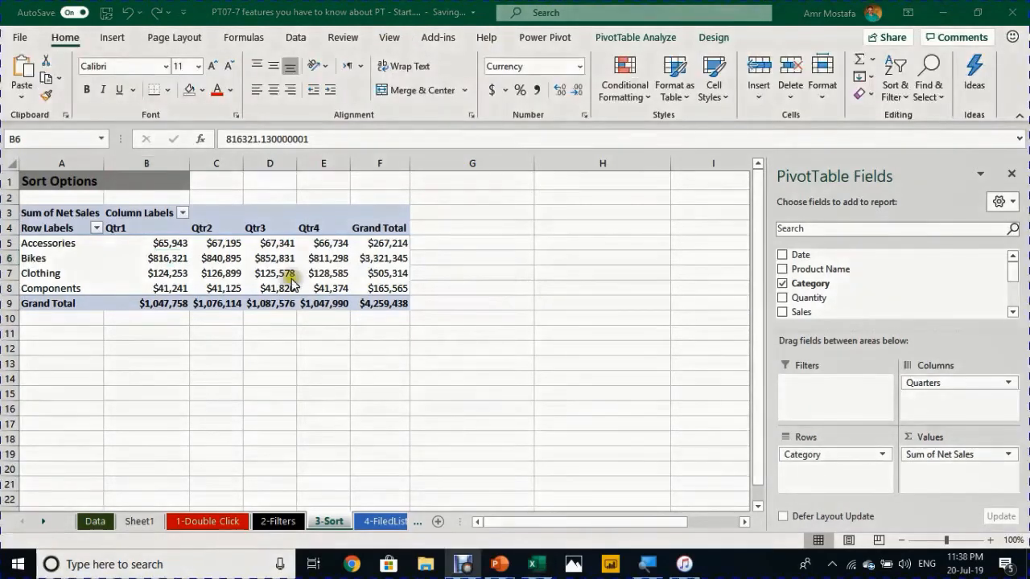
Sort the pivot table's categories by Qtr1 net sales from largest to smallest, and select the Bikes value for Qtr3
left_click(162, 258)
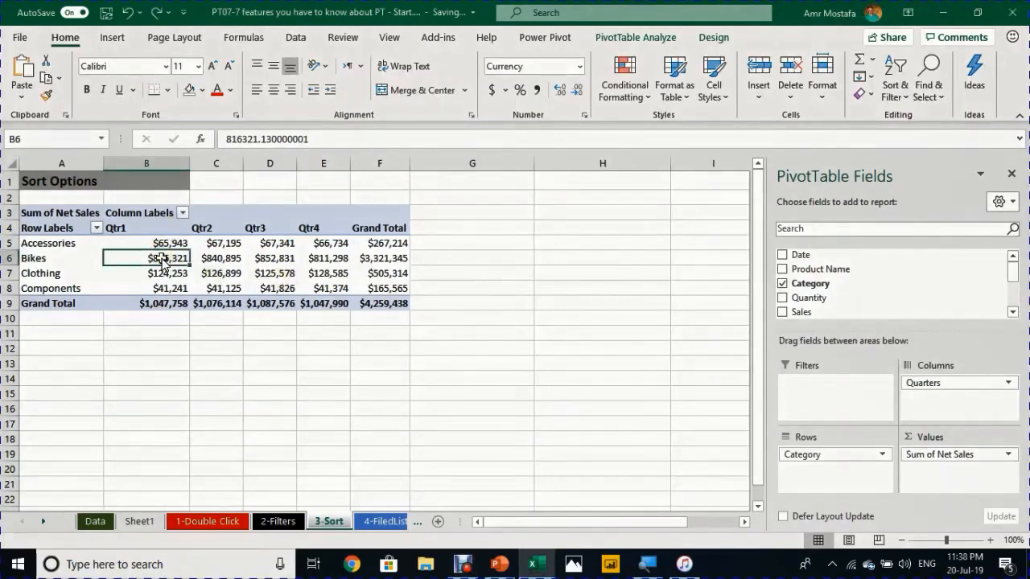
right_click(163, 259)
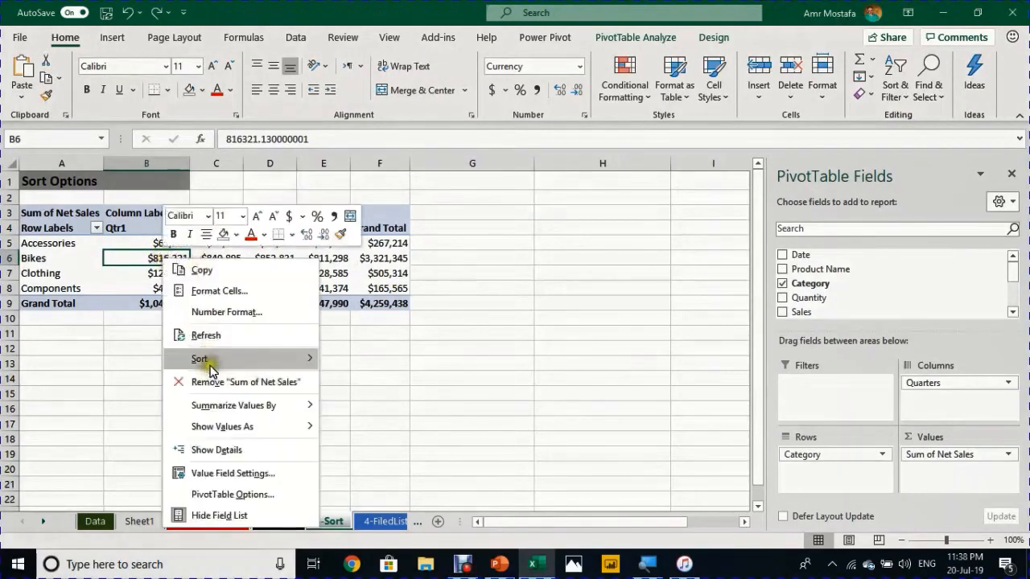
mouse_move(210, 367)
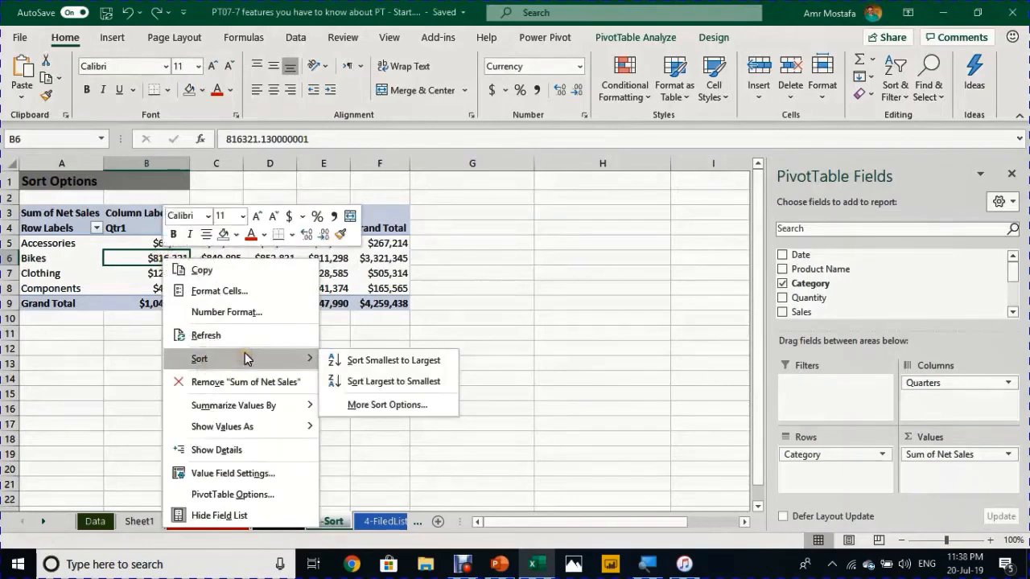
left_click(366, 383)
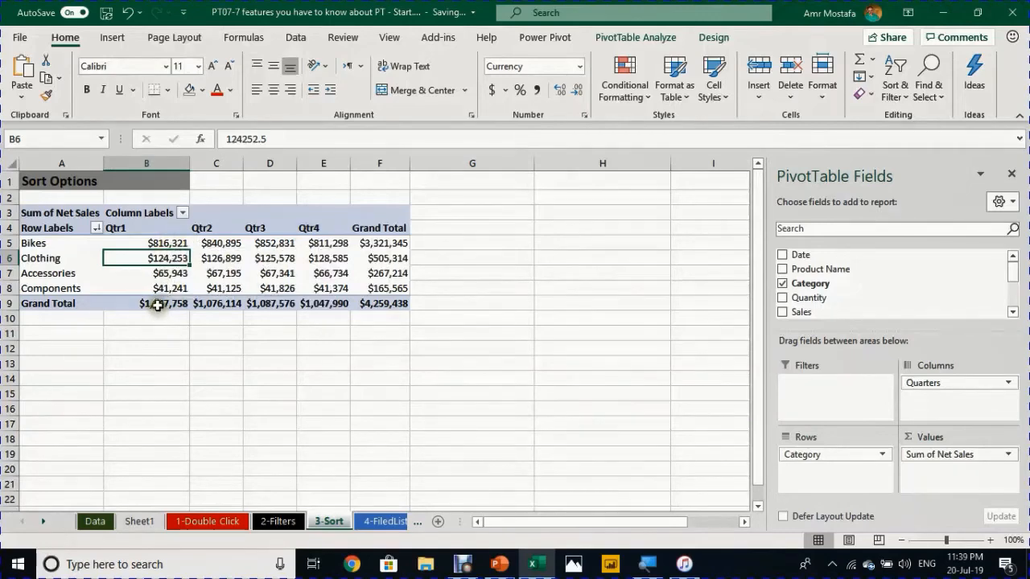
left_click(276, 244)
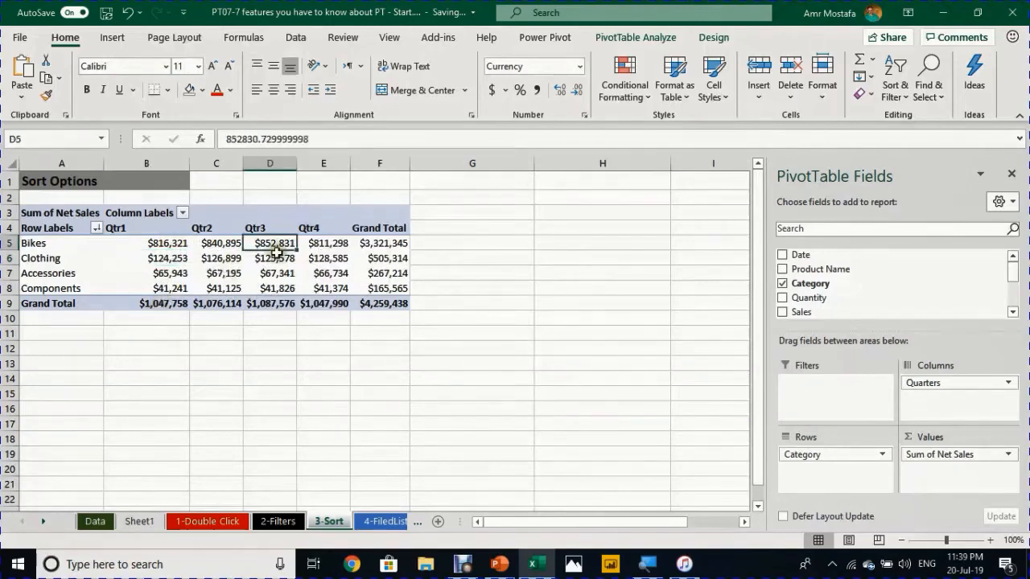
Highlight the Bikes Qtr3 value and the Clothing Qtr4 value in the pivot table with a yellow fill
left_click(203, 91)
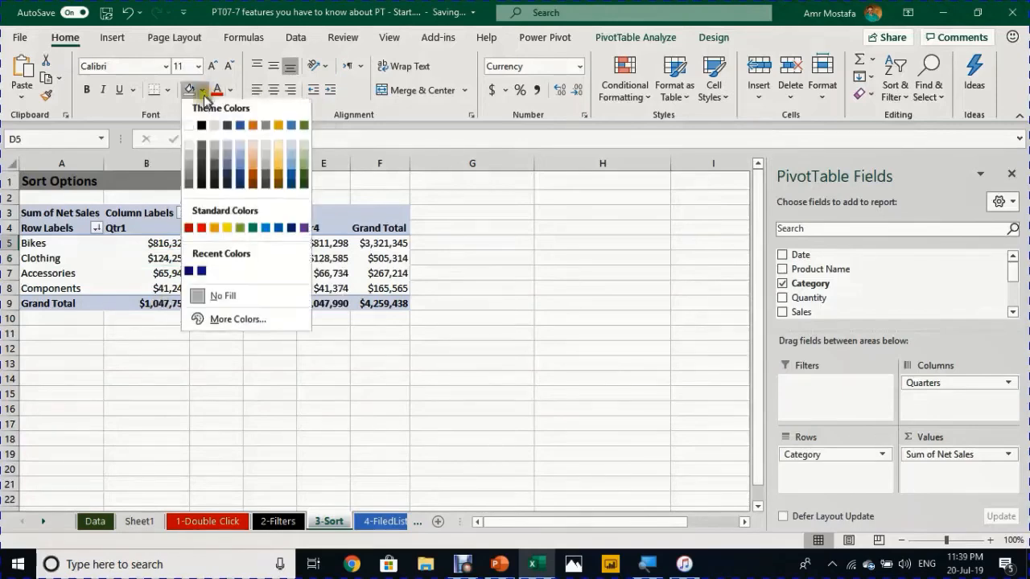
left_click(229, 231)
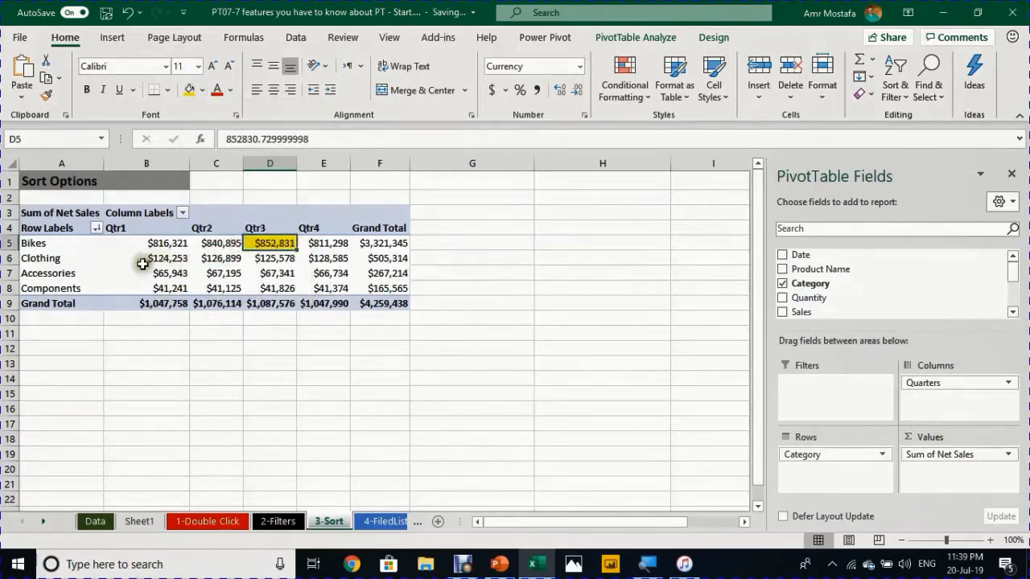
left_click(305, 258)
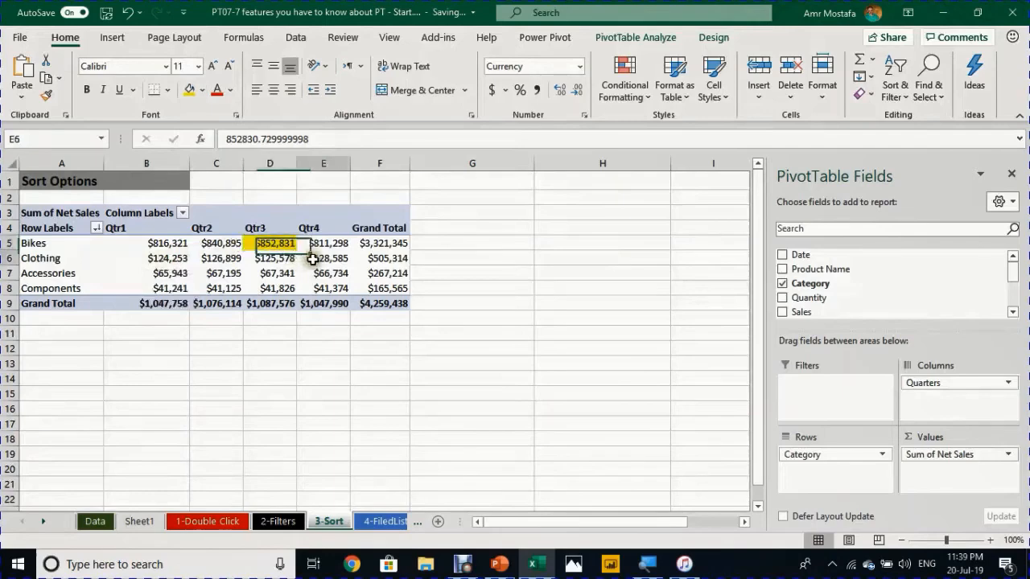
left_click(191, 90)
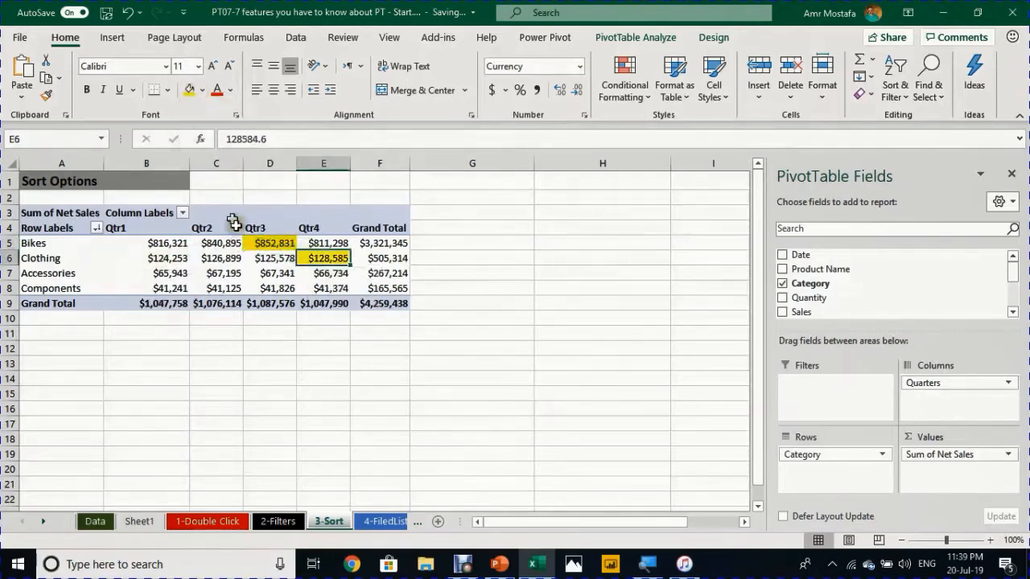
Sort the quarter columns by the Clothing row's net sales from largest to smallest, with left-to-right sort direction
right_click(330, 258)
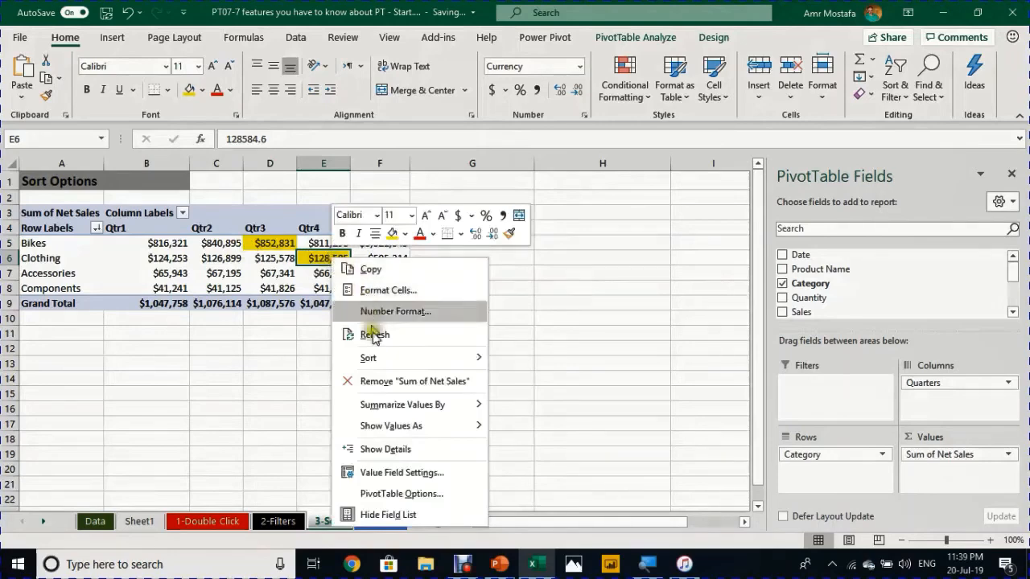
mouse_move(375, 361)
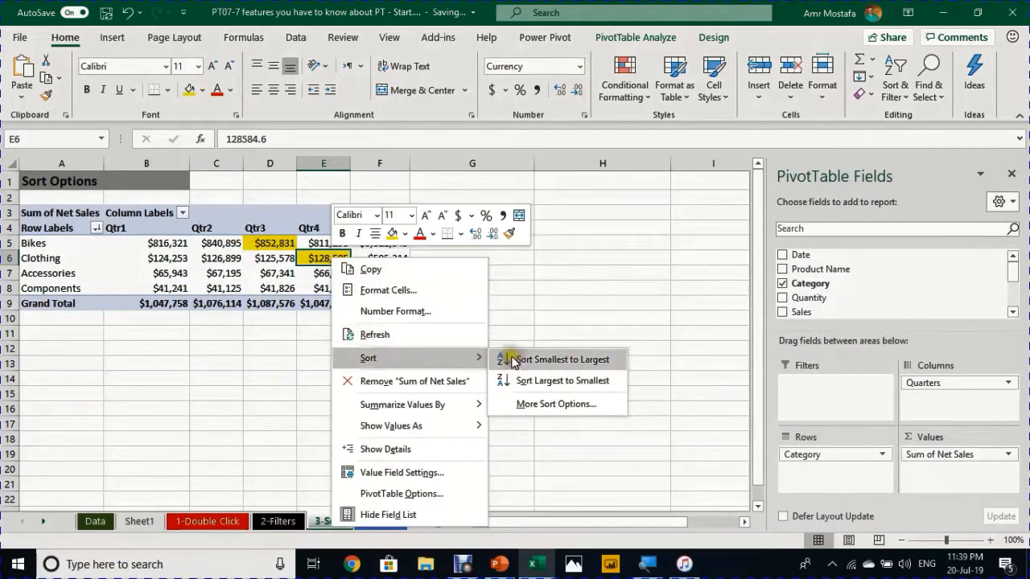
left_click(531, 404)
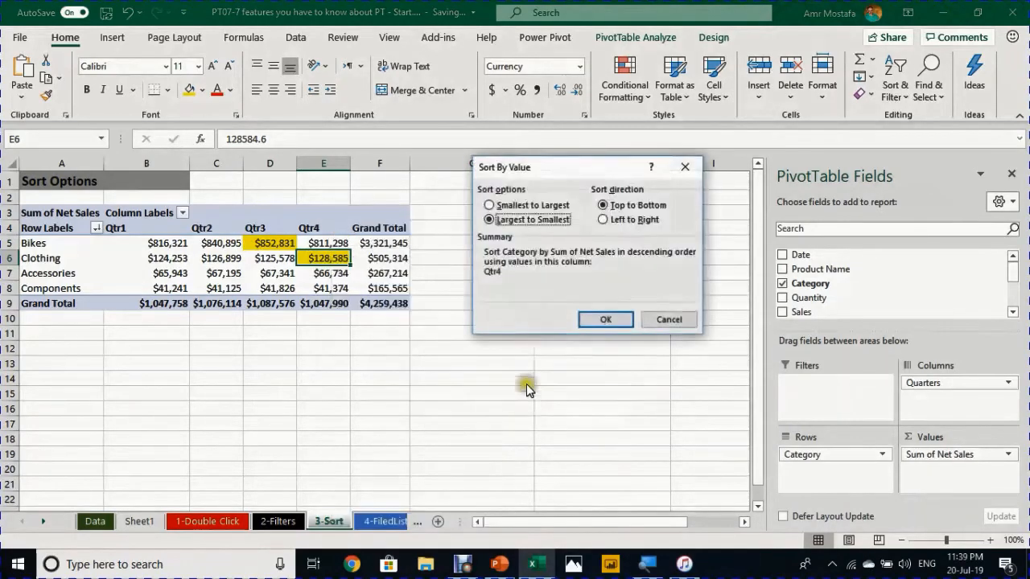
left_click(620, 220)
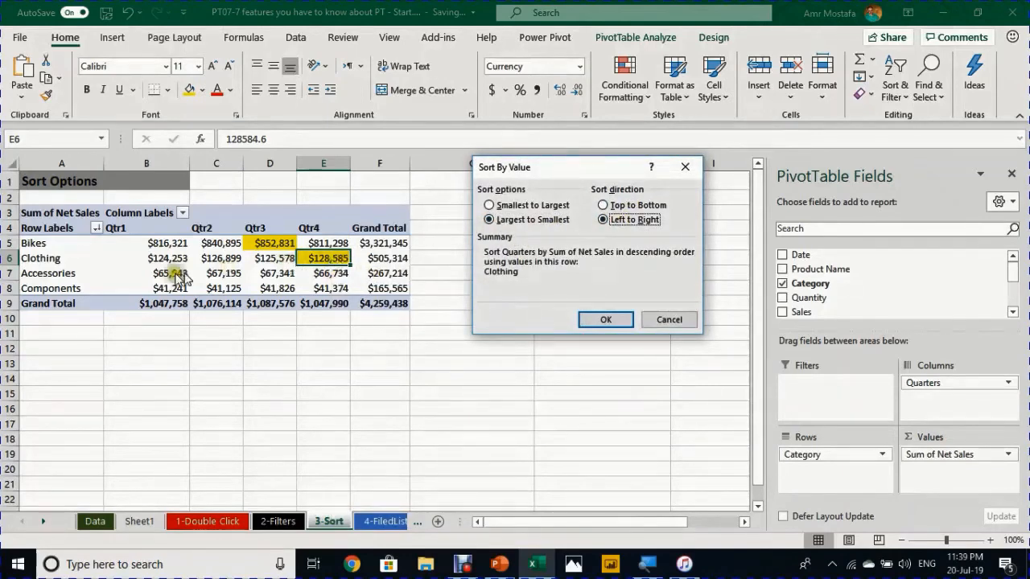
left_click(603, 319)
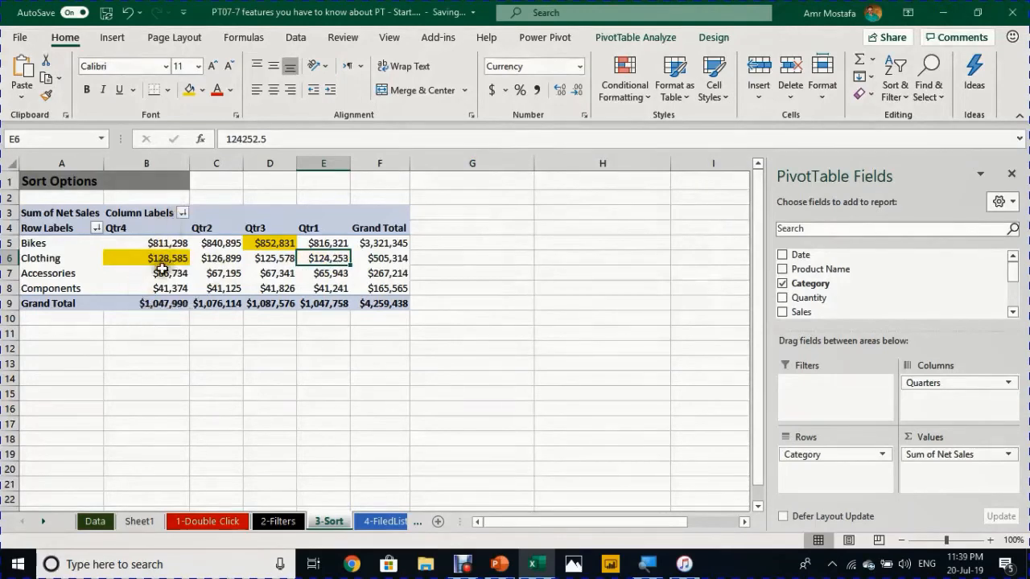
Sort the quarter columns by the Bikes row's net sales from largest to smallest, left to right
left_click(161, 246)
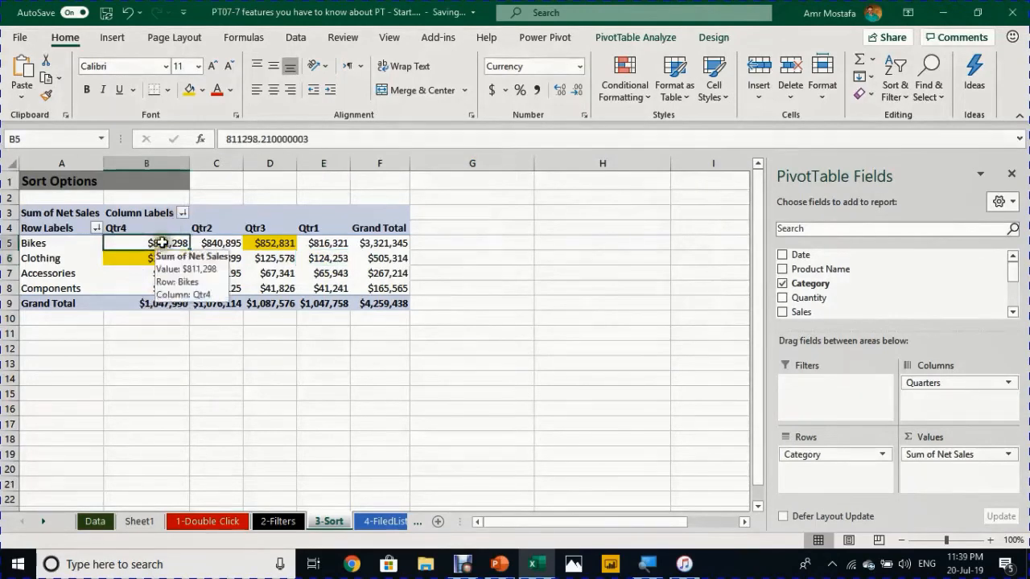
right_click(161, 243)
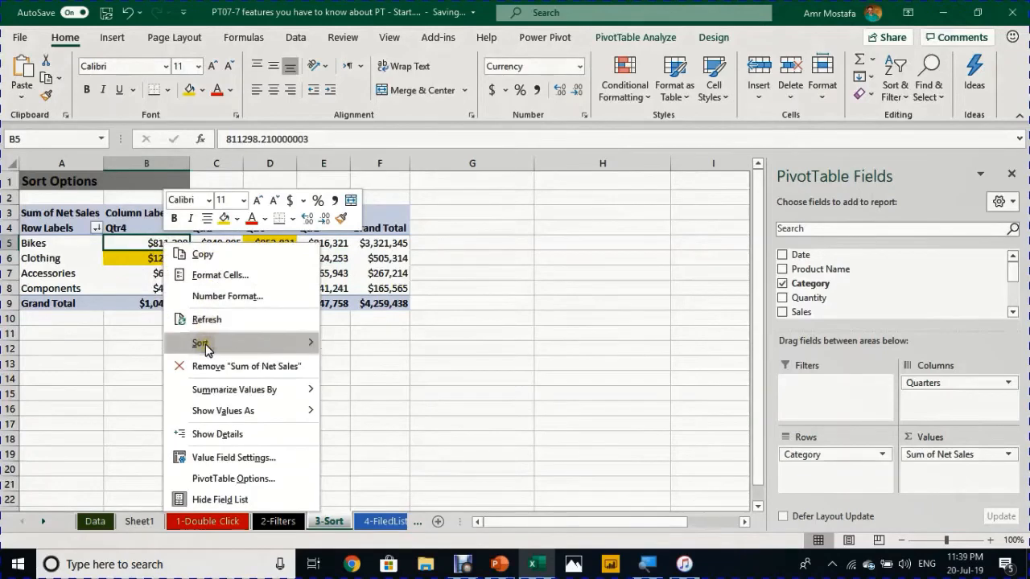
mouse_move(205, 346)
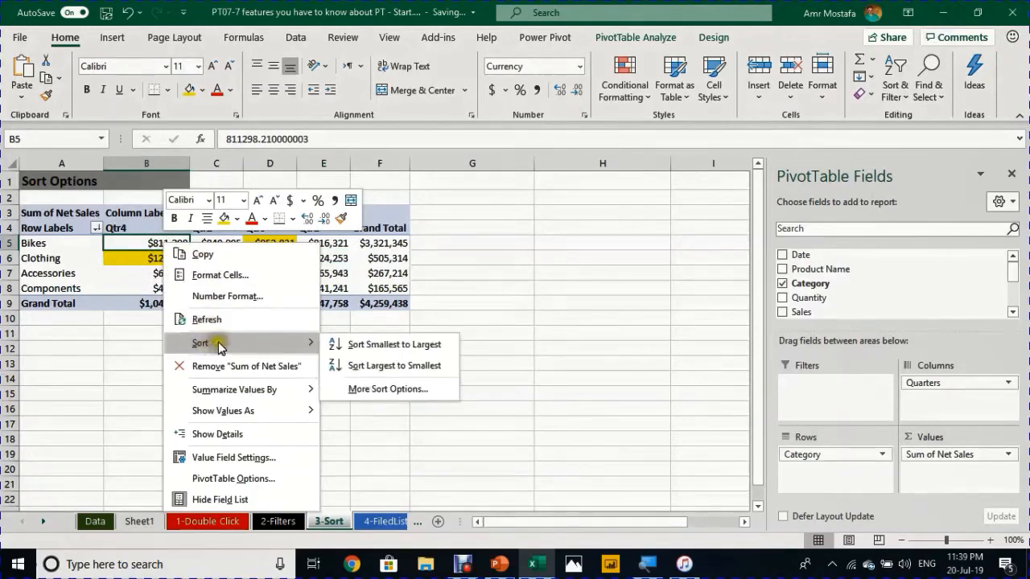
left_click(366, 390)
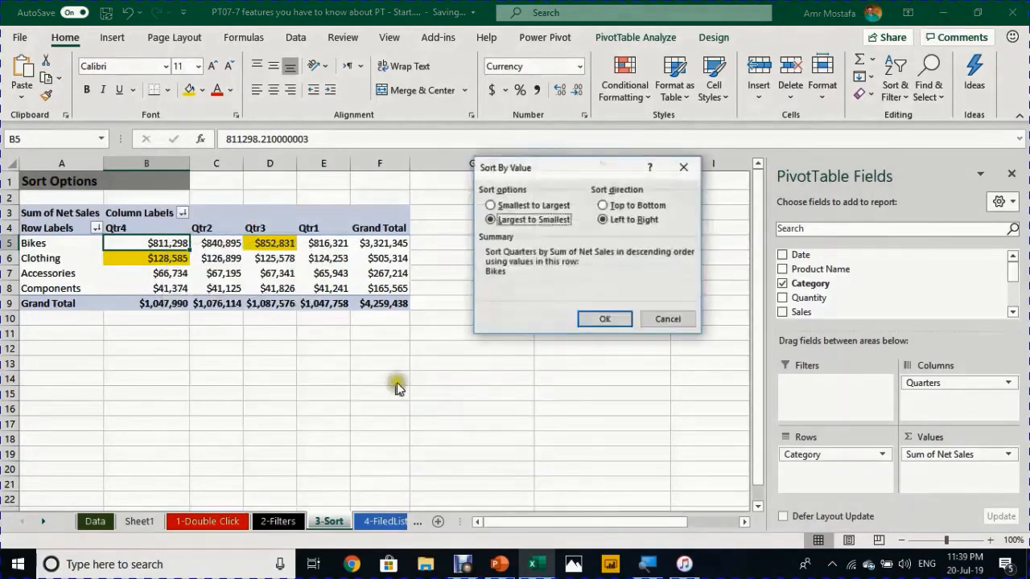
left_click(626, 320)
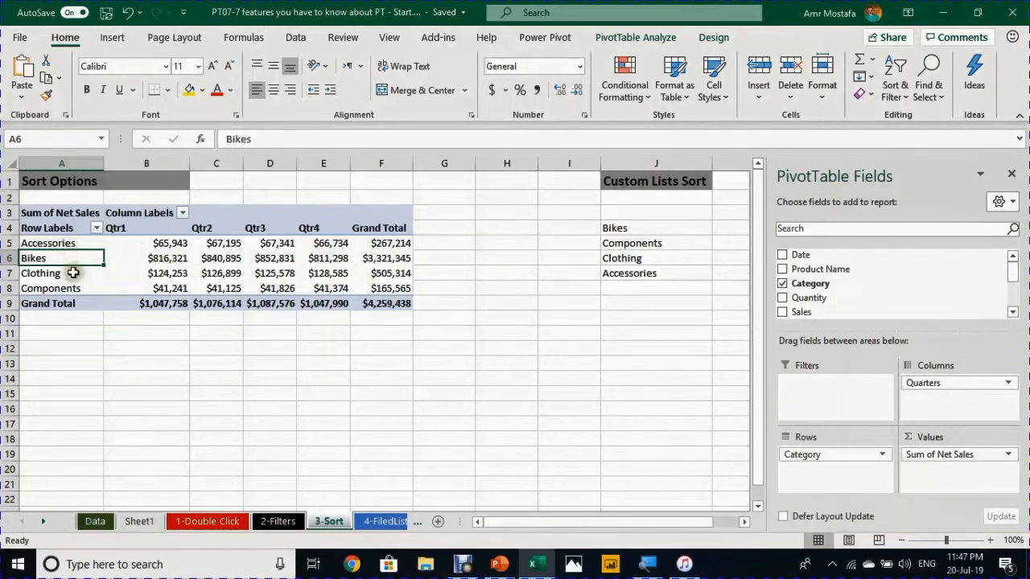
Select the category order in J4:J7 and open the custom lists editor from the advanced Excel options
left_click(616, 229)
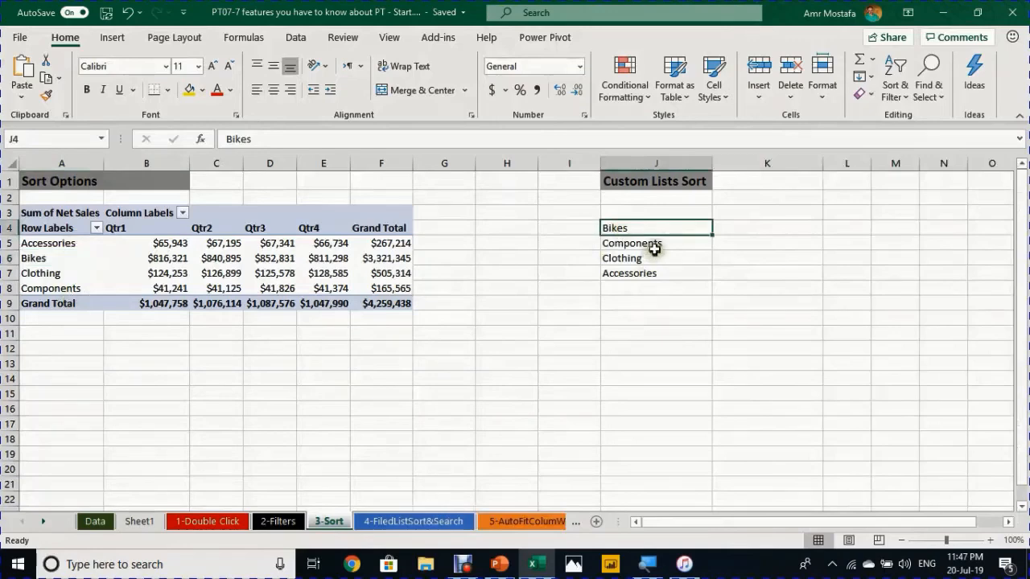
left_click(650, 273)
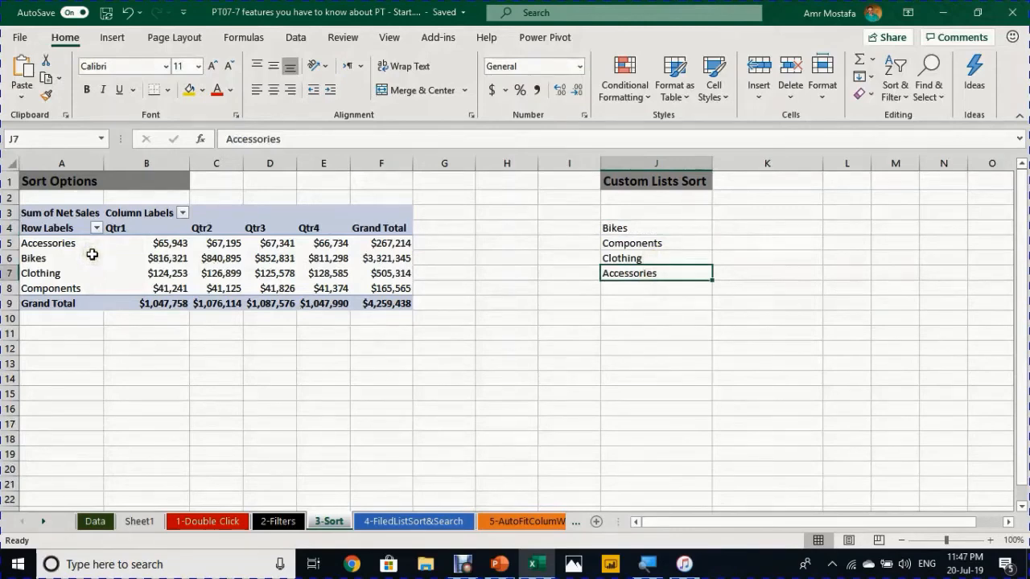
left_click_drag(615, 228, 615, 278)
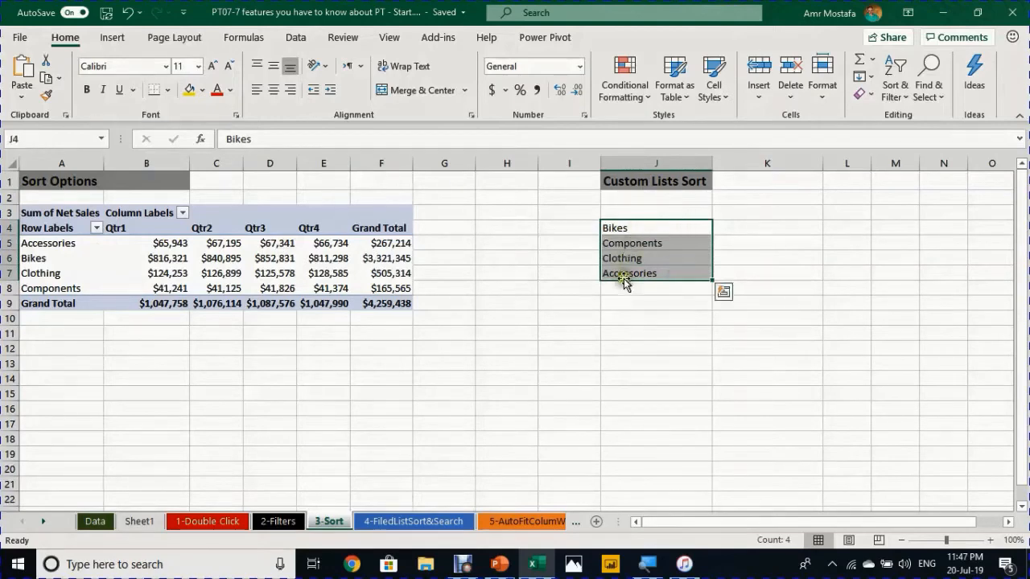
left_click(20, 40)
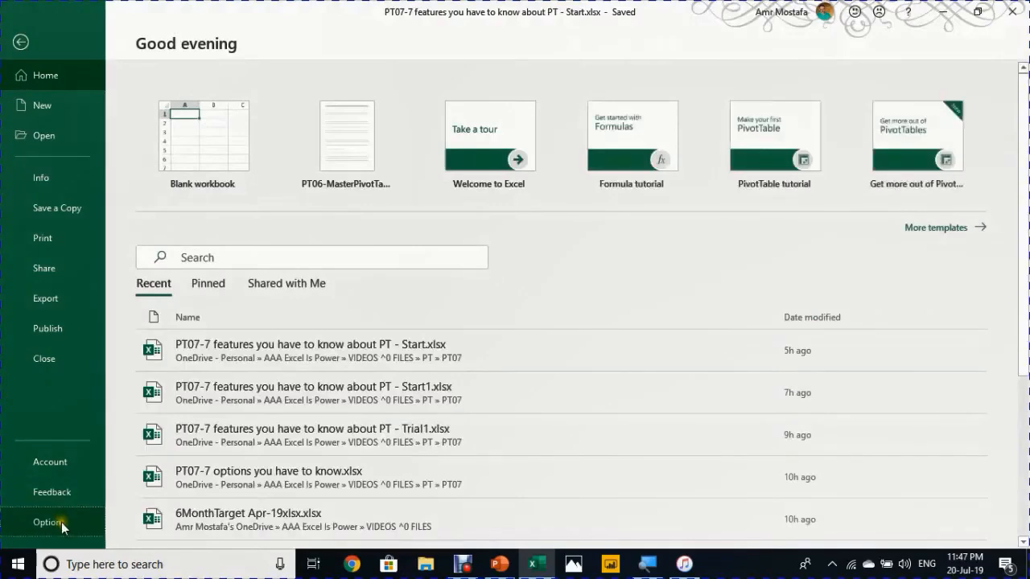
left_click(61, 522)
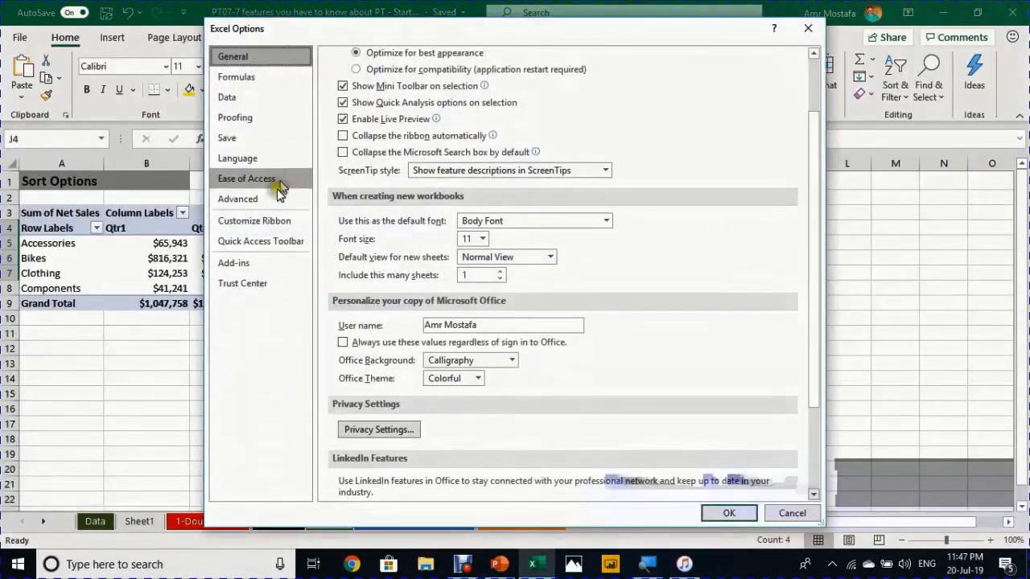
left_click(273, 198)
scroll(463, 233, "down", 12)
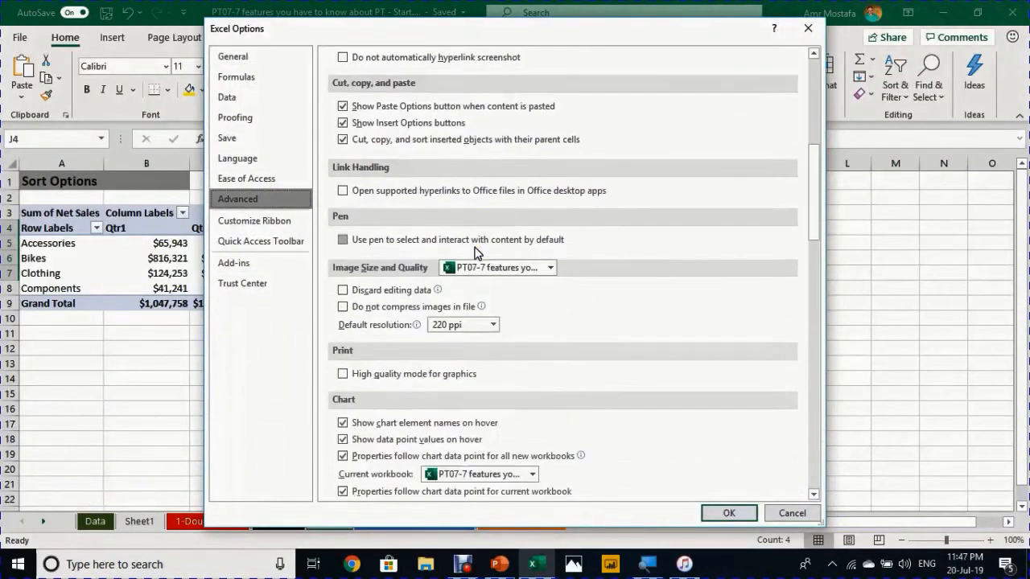
scroll(475, 253, "down", 15)
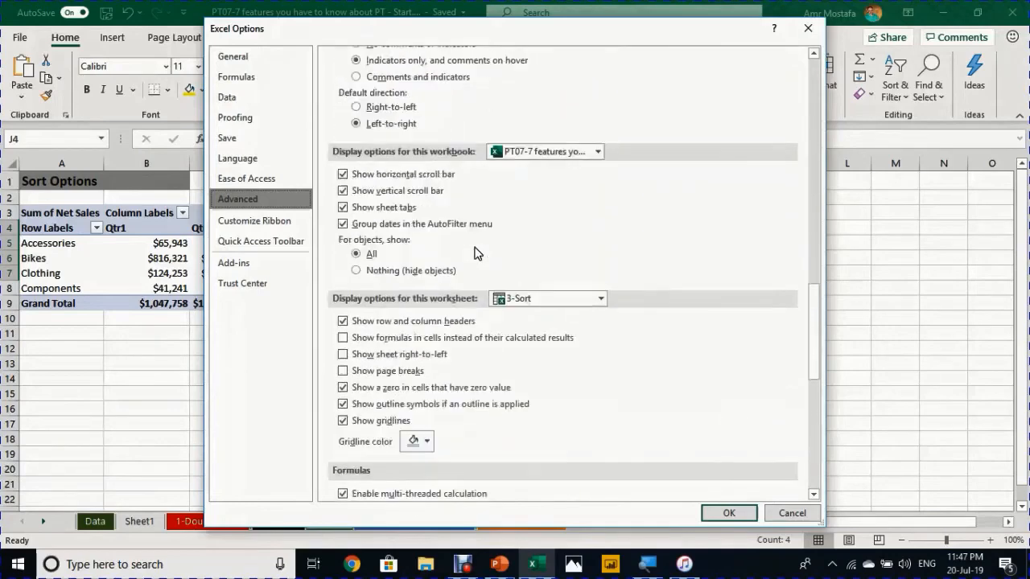
scroll(475, 252, "down", 15)
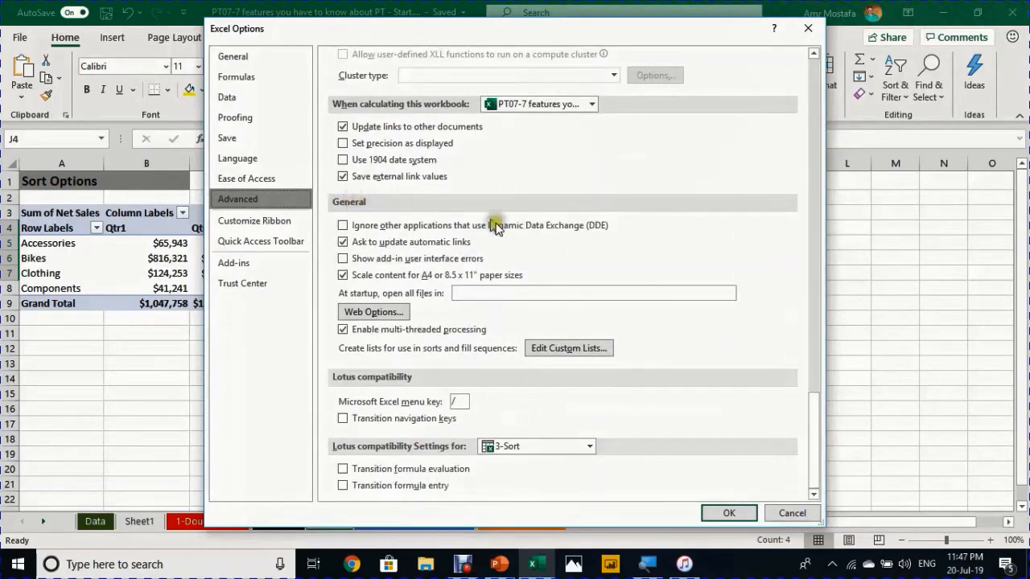
left_click(557, 349)
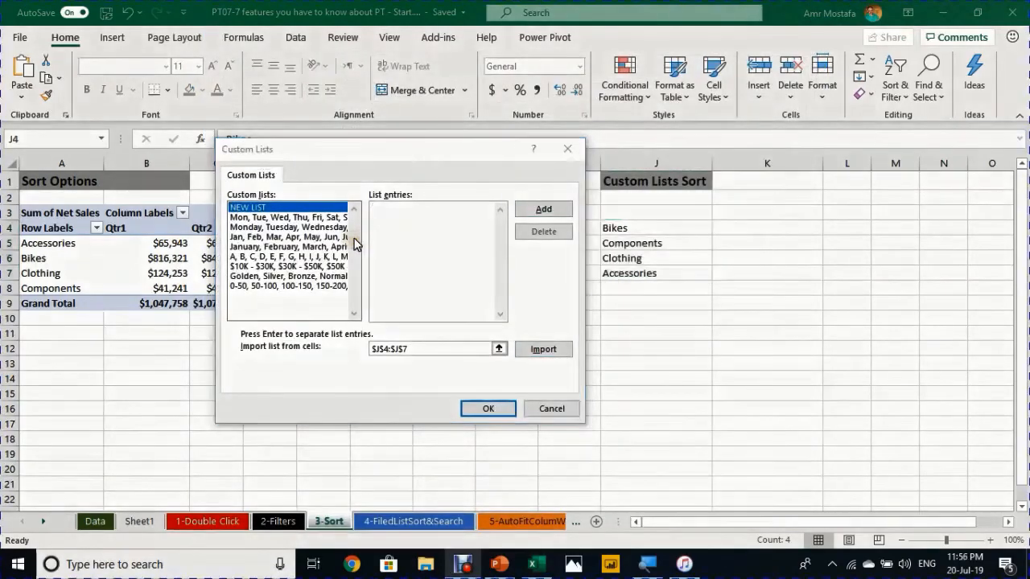
Look through the entries of the existing custom lists, such as weekdays, months, price ranges and Golden, Silver, Bronze, Normal
left_click(299, 217)
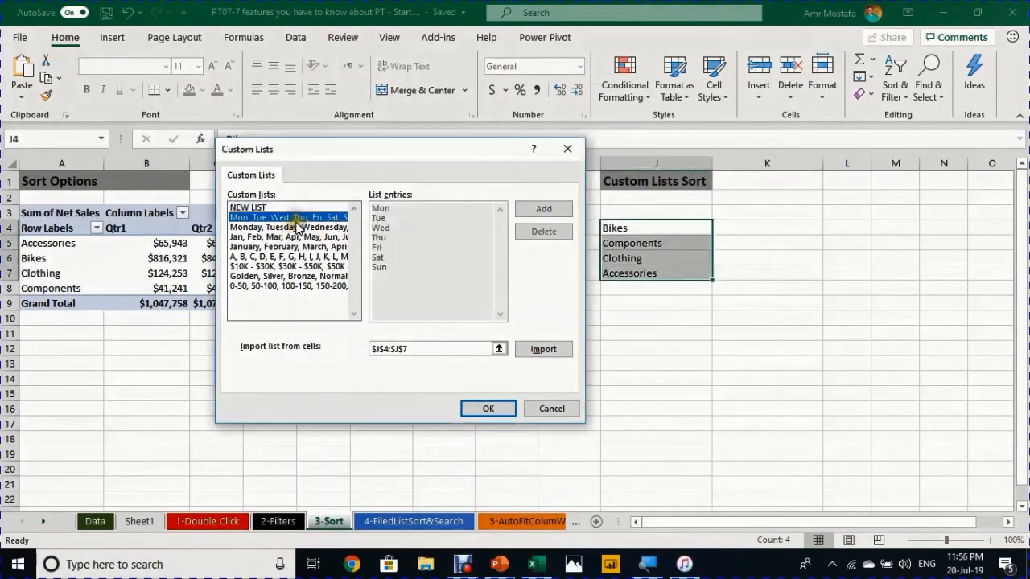
left_click(298, 227)
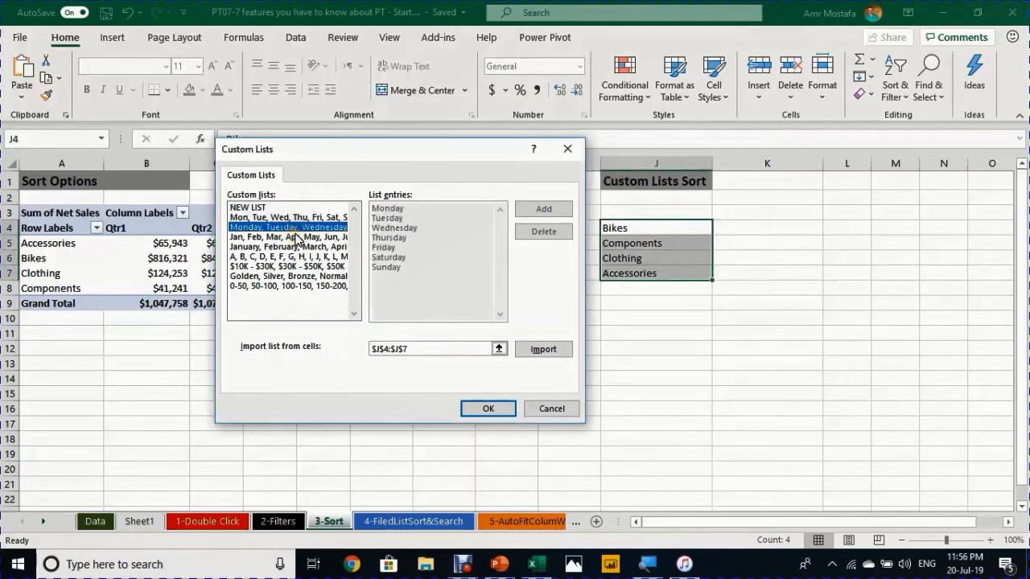
left_click(297, 237)
left_click(283, 265)
left_click(290, 277)
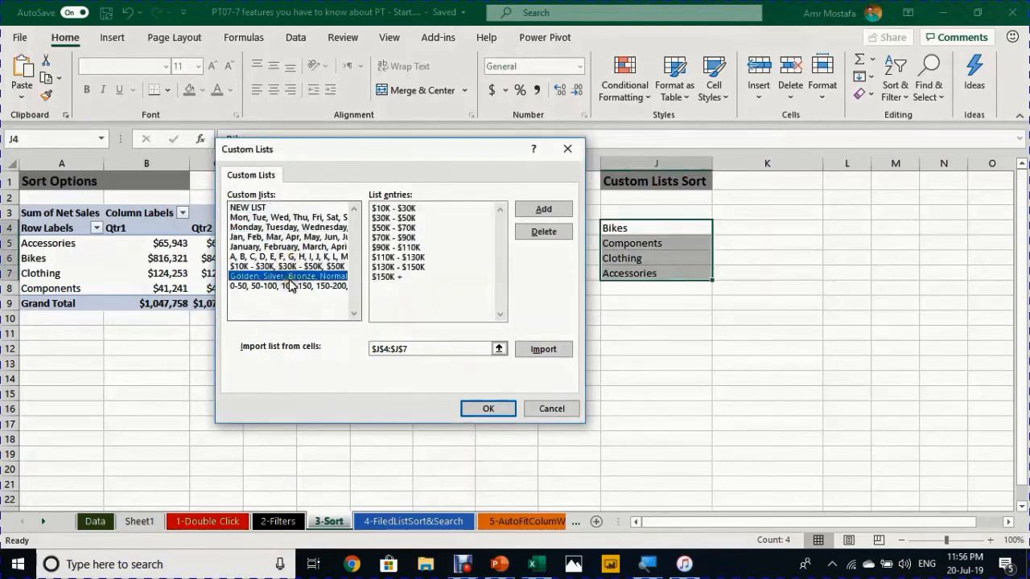
left_click(289, 286)
left_click(300, 257)
left_click(297, 276)
left_click(296, 285)
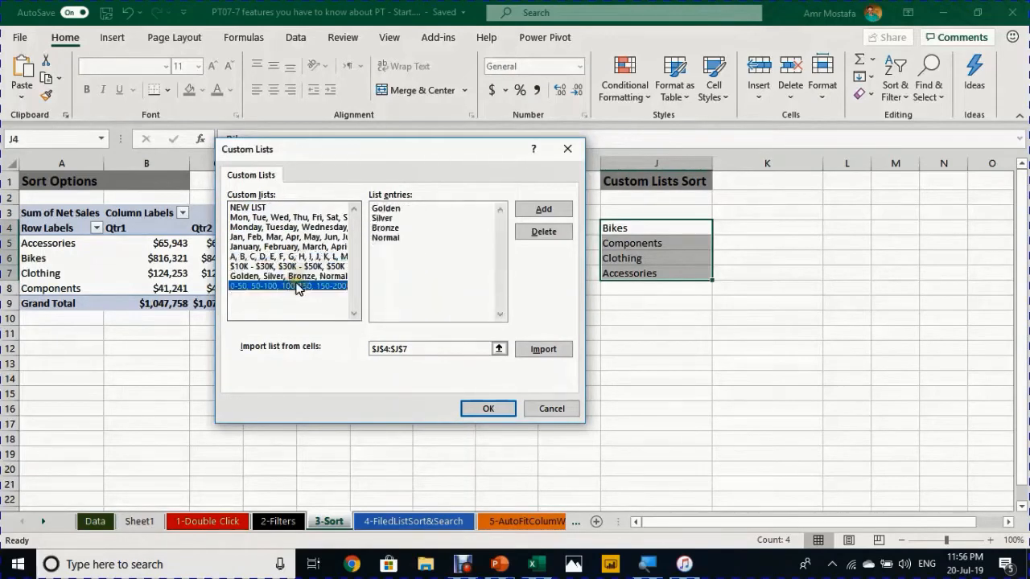
Import cells J4:J7 as a new custom list with Bikes, Components, Clothing and Accessories, and save the options
left_click(260, 208)
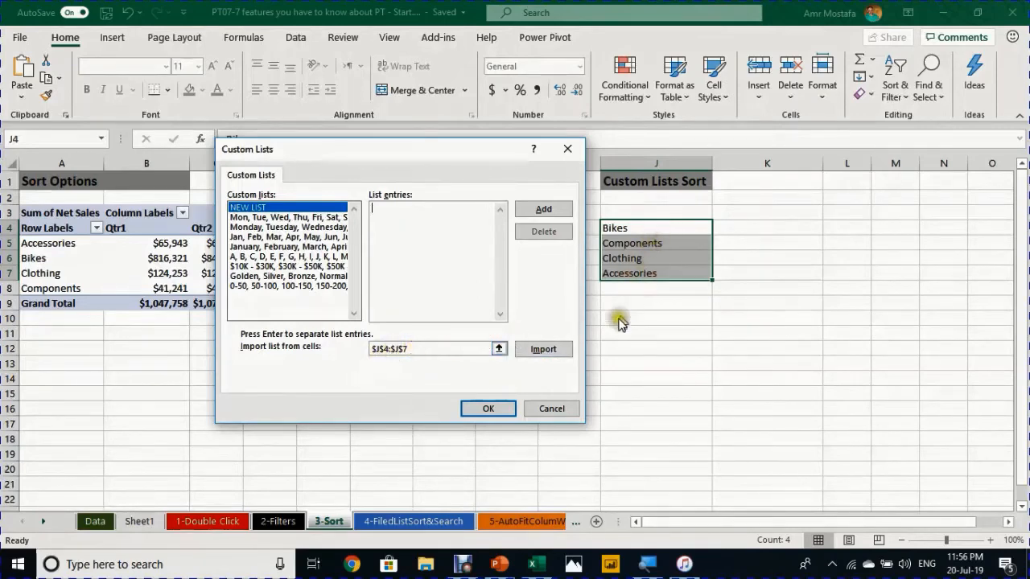
left_click(554, 353)
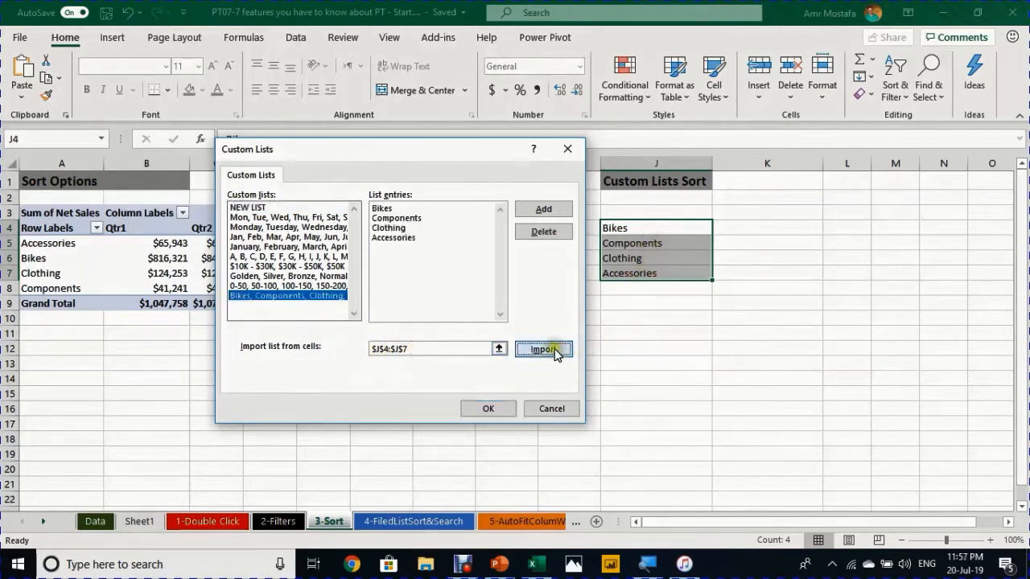
left_click(490, 410)
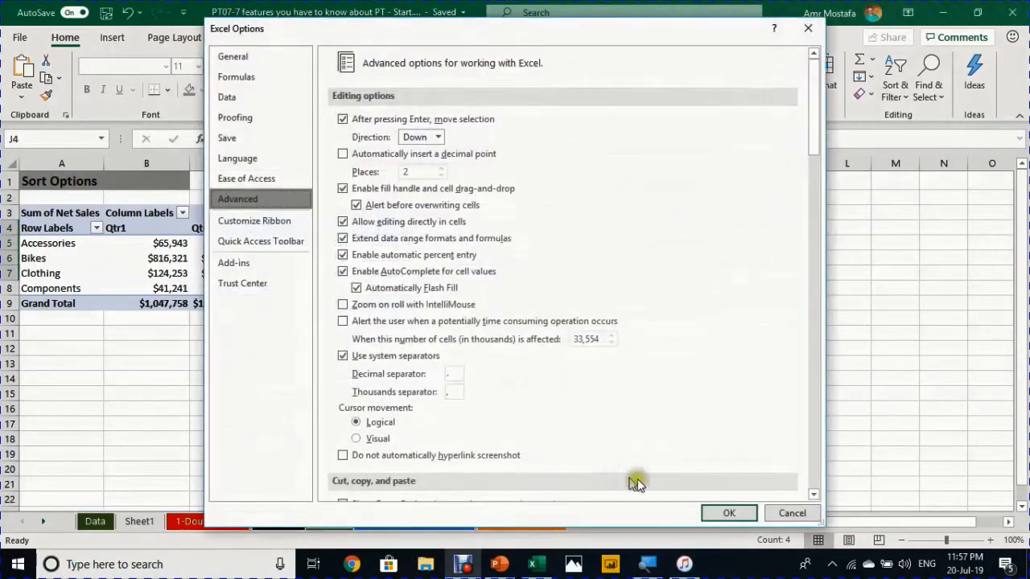
left_click(718, 513)
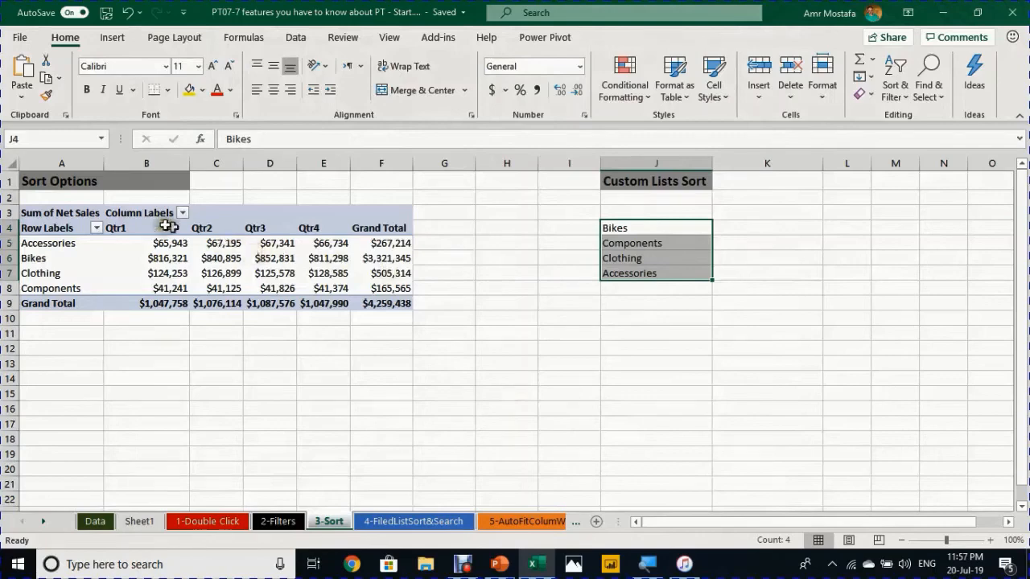
Sort the pivot table's category row labels A to Z
left_click(74, 242)
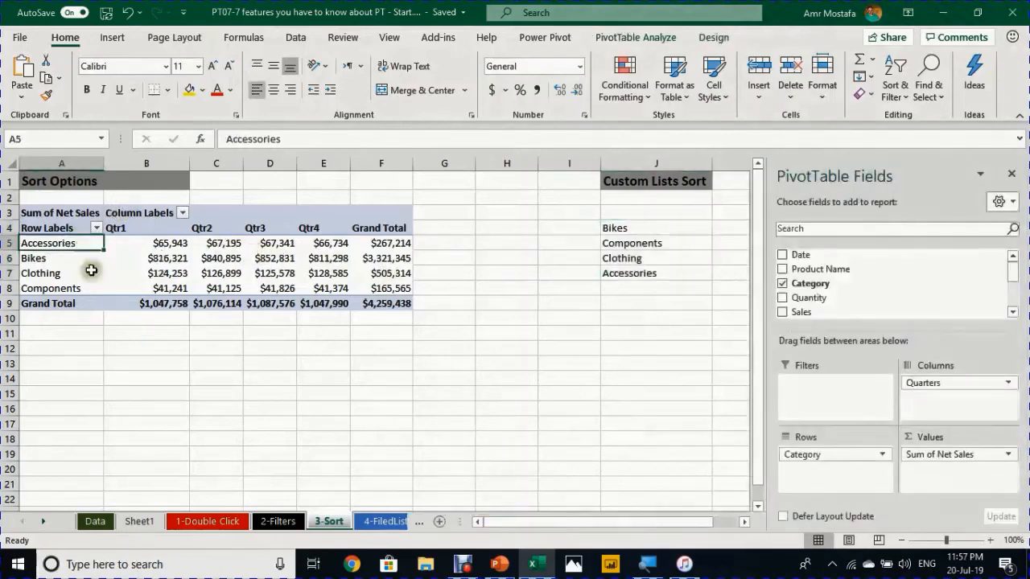
left_click(97, 229)
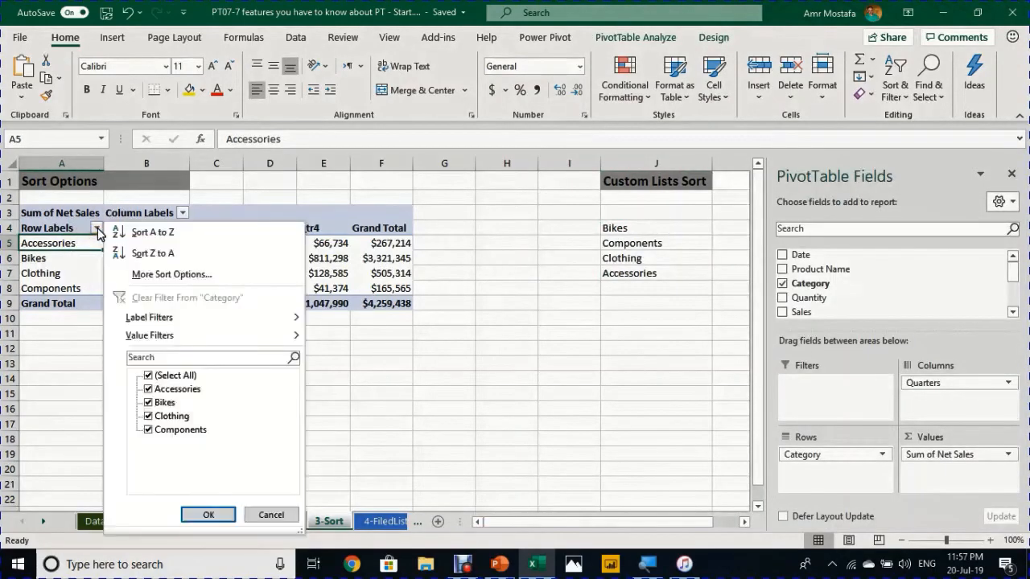
left_click(149, 240)
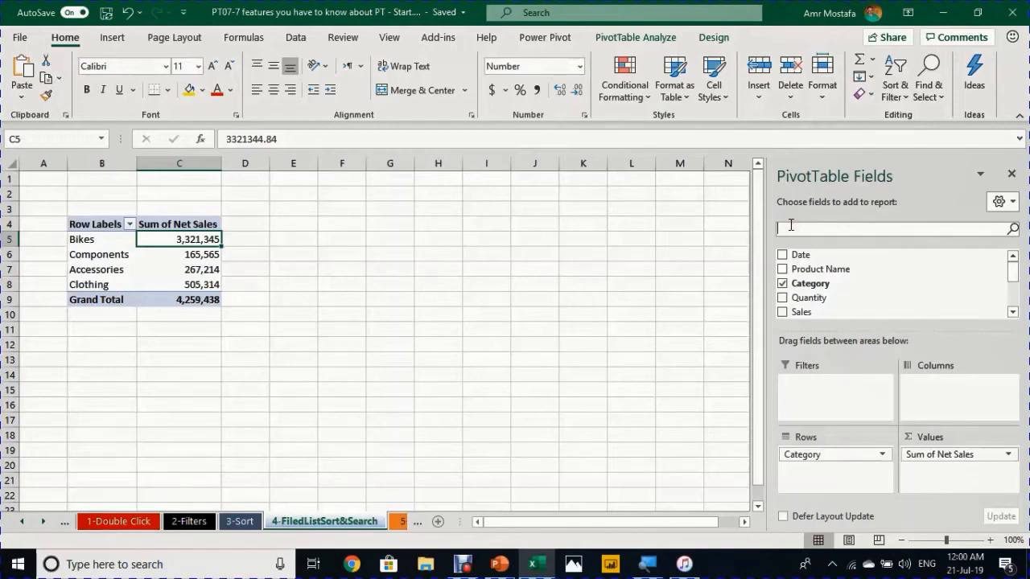
Search the PivotTable field list for "q" and "p", and set the field list to sort A to Z
type("q")
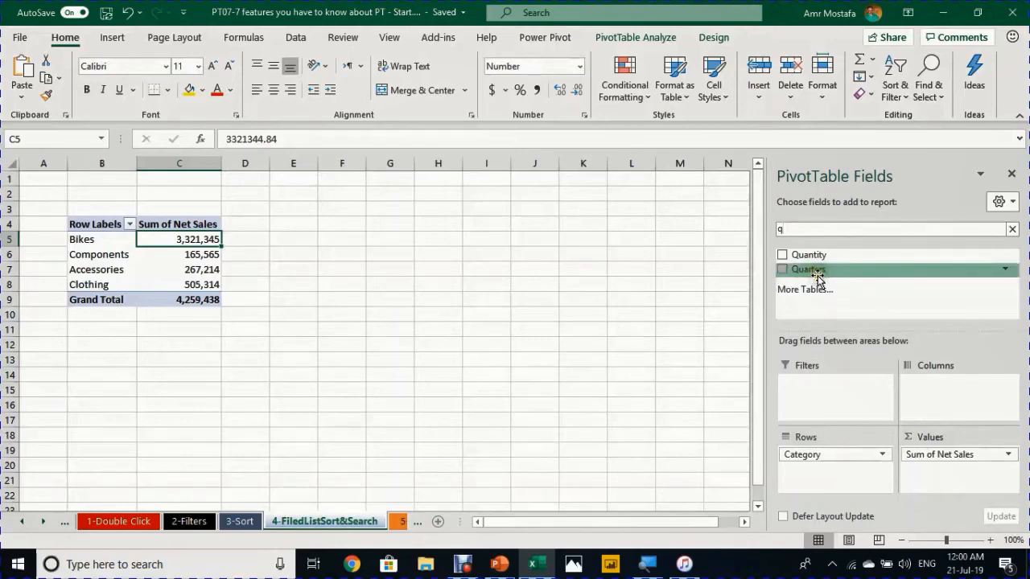
key("BackSpace")
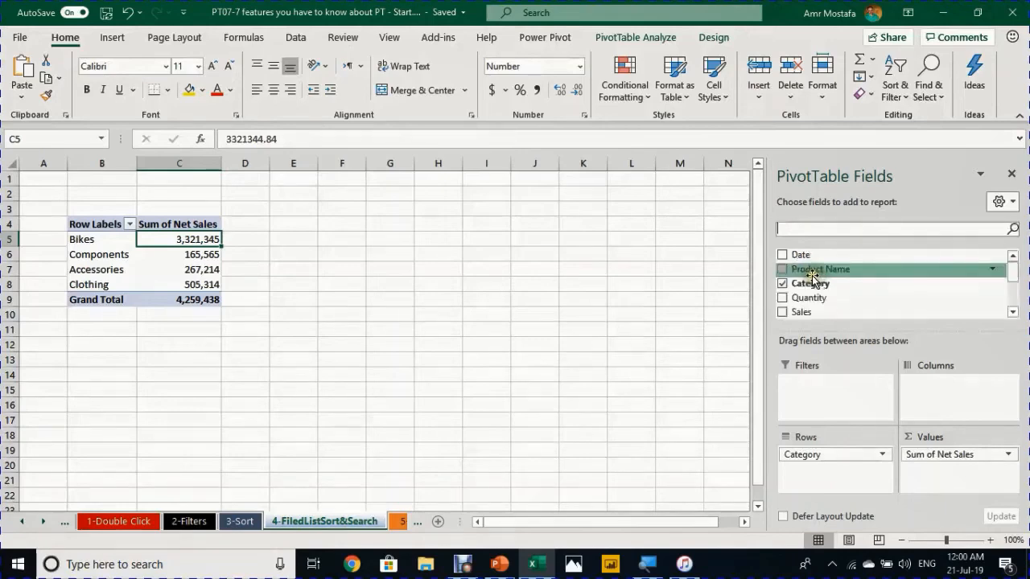
type("p")
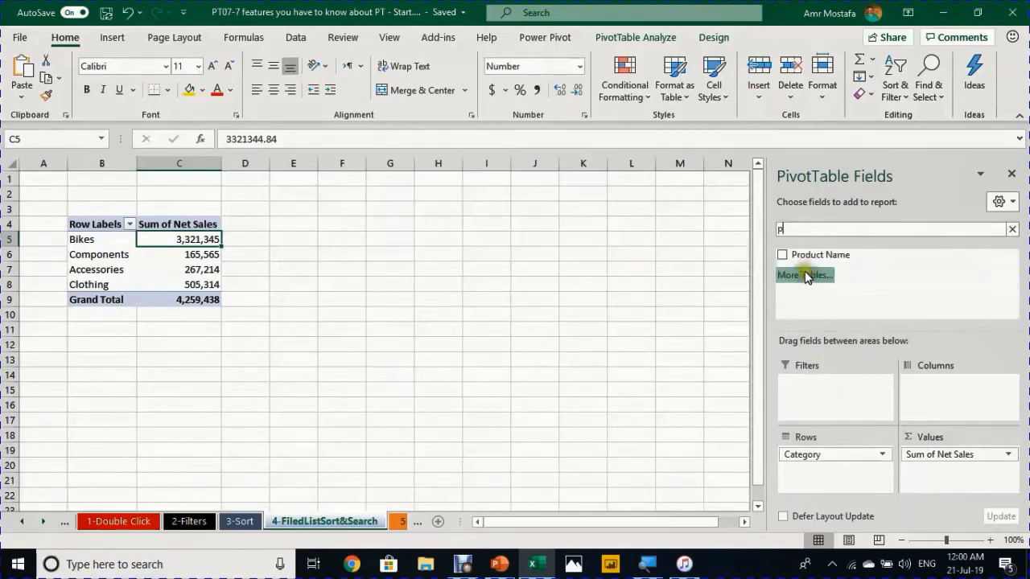
key("BackSpace")
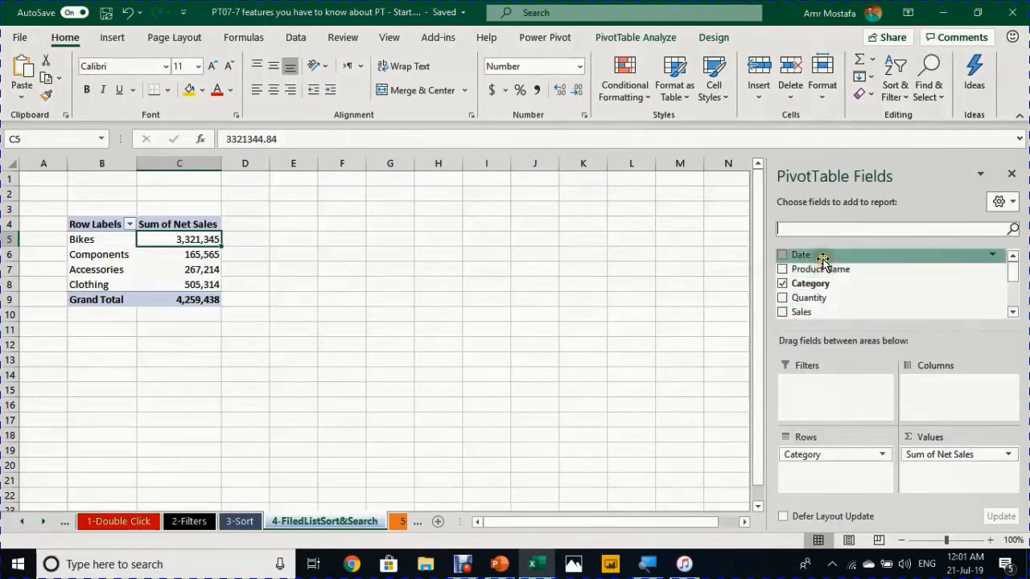
left_click(1005, 202)
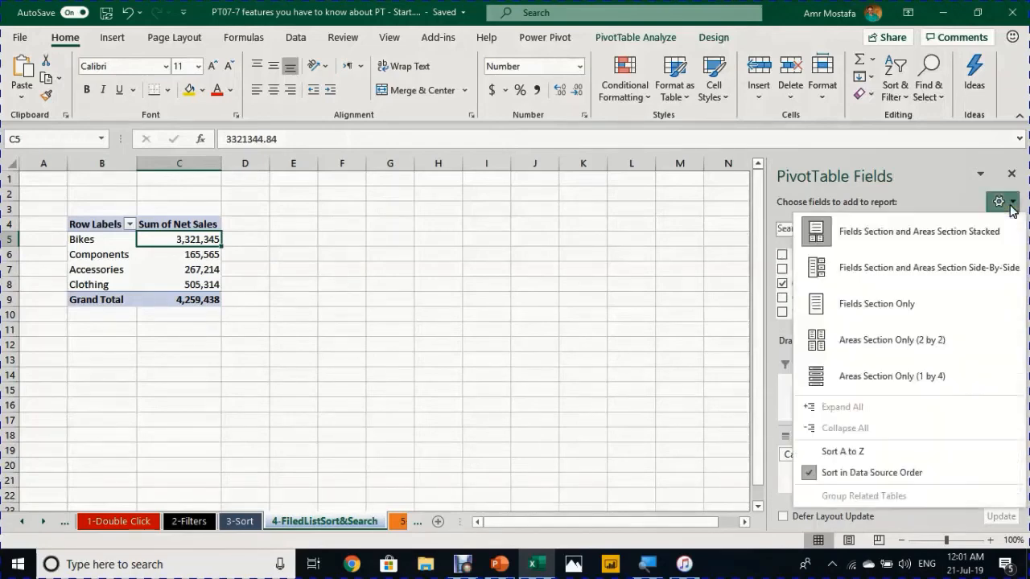
left_click(846, 456)
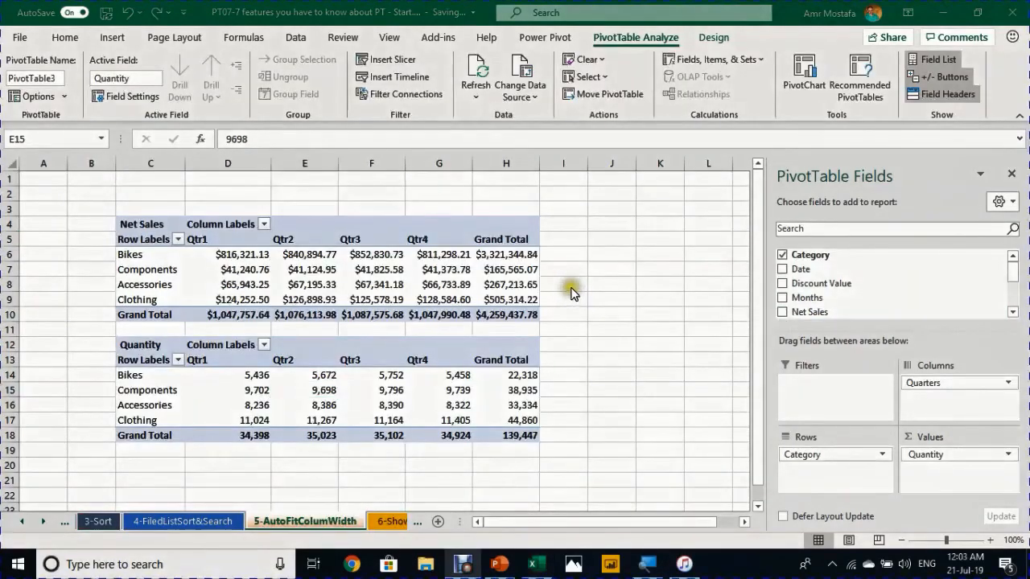
Refresh the Quantity pivot table and autofit the widths of columns E to H
left_click(342, 283)
left_click(342, 283)
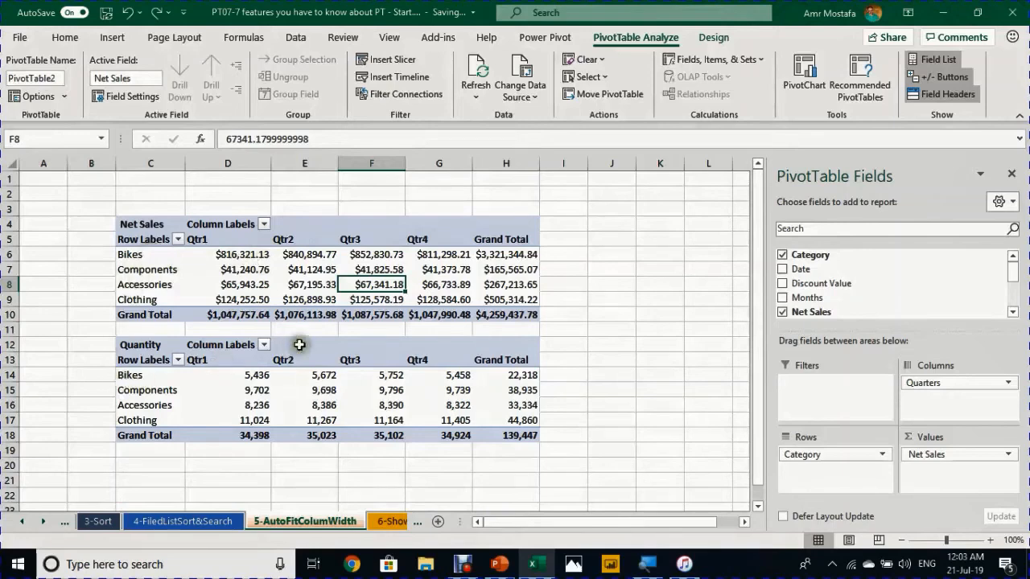
mouse_move(319, 402)
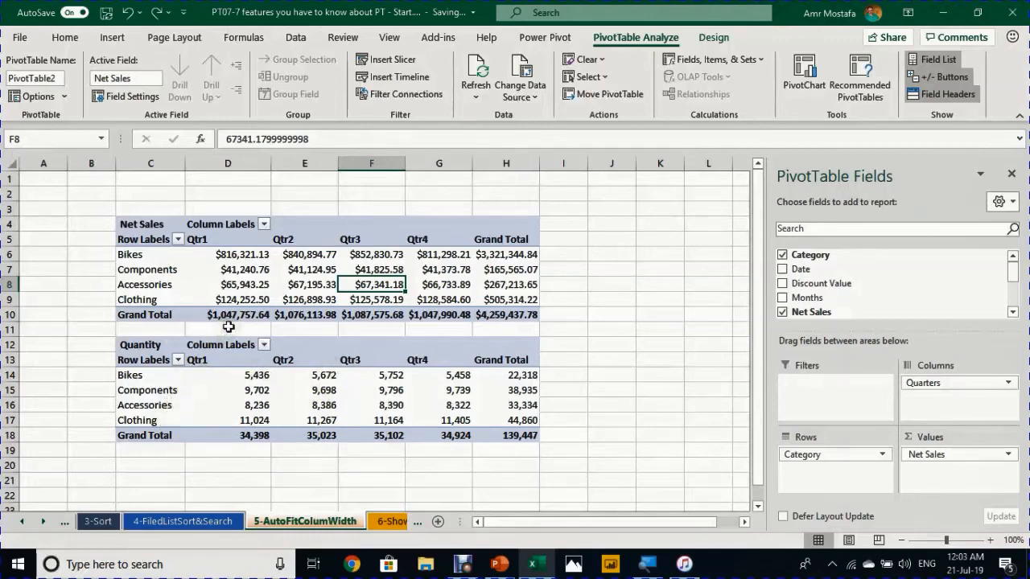
mouse_move(239, 292)
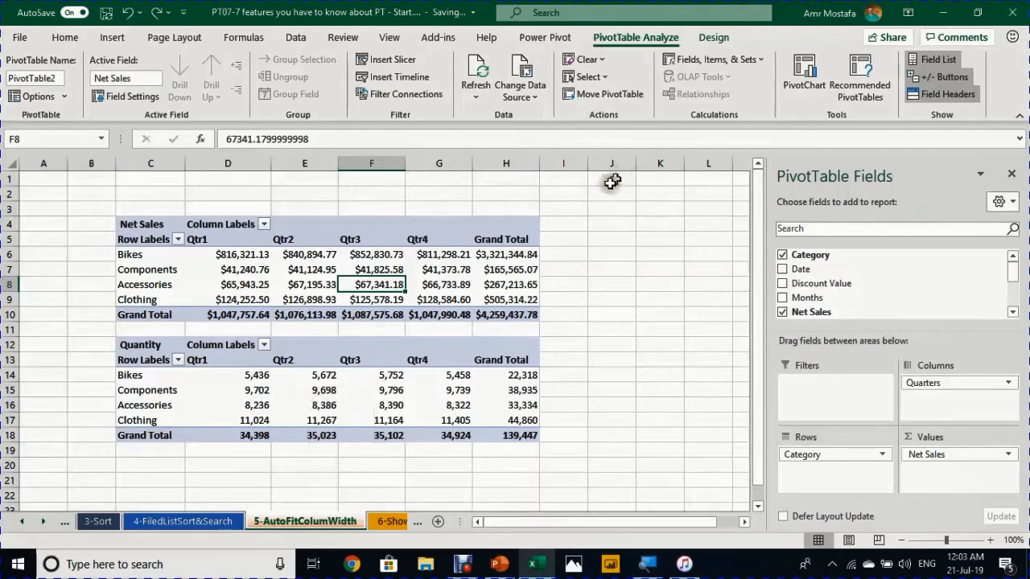
left_click(319, 391)
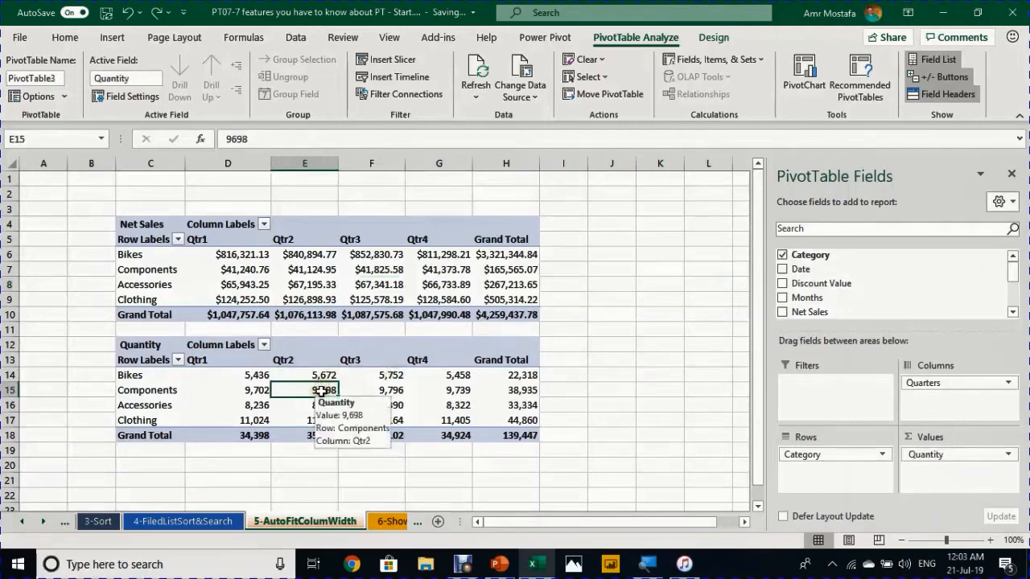
right_click(321, 391)
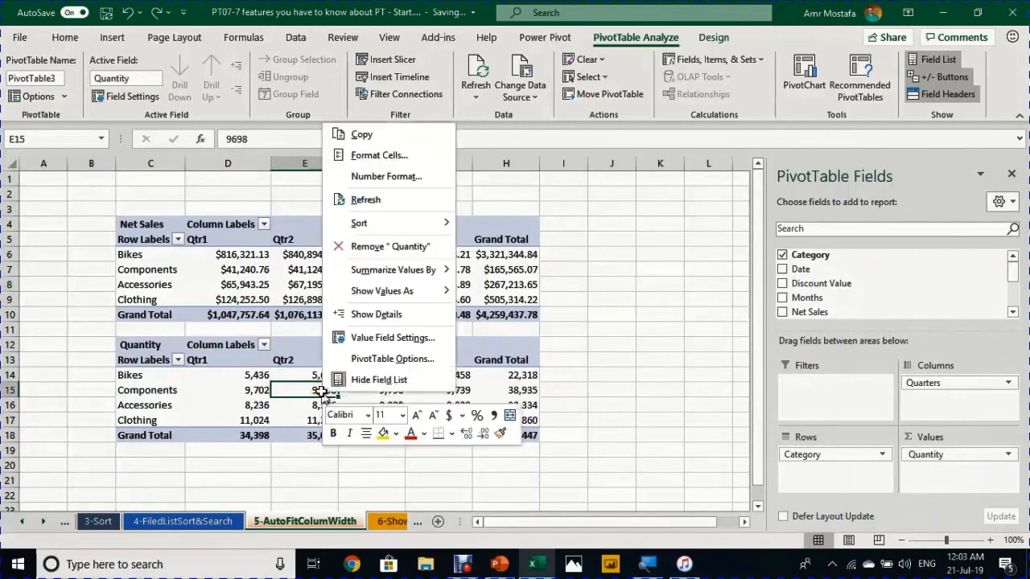
left_click(442, 207)
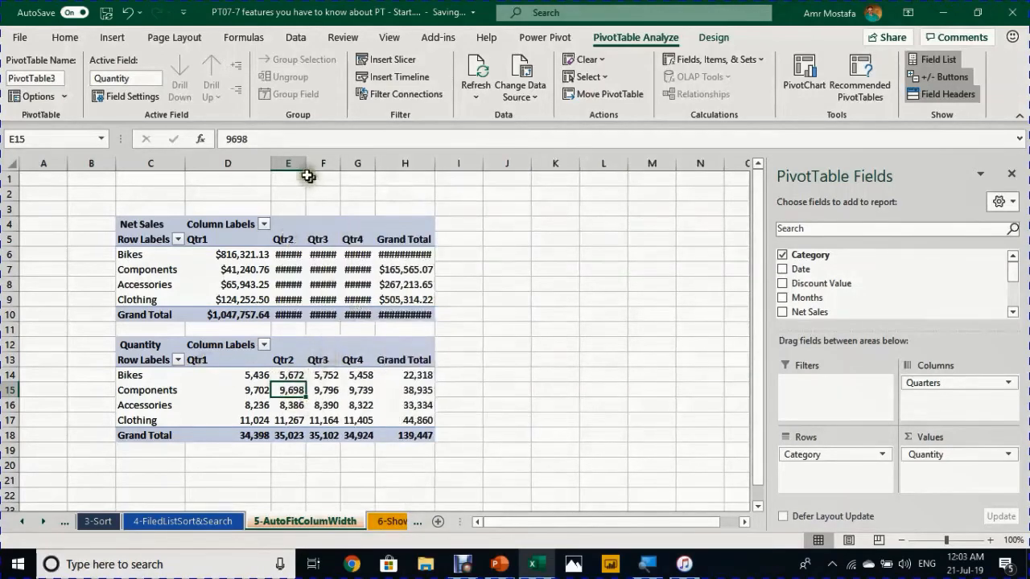
left_click_drag(296, 158, 411, 146)
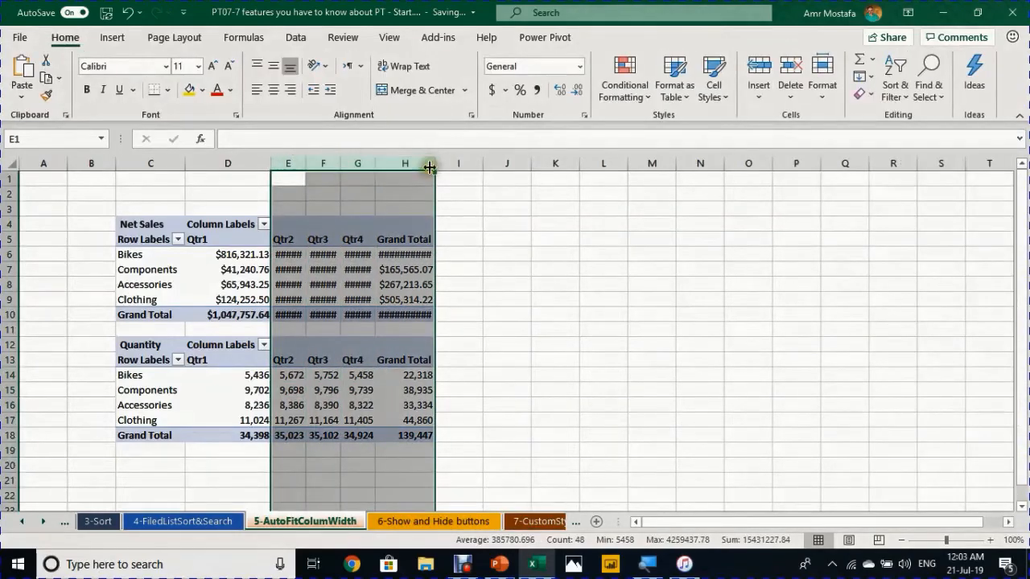
double_click(431, 167)
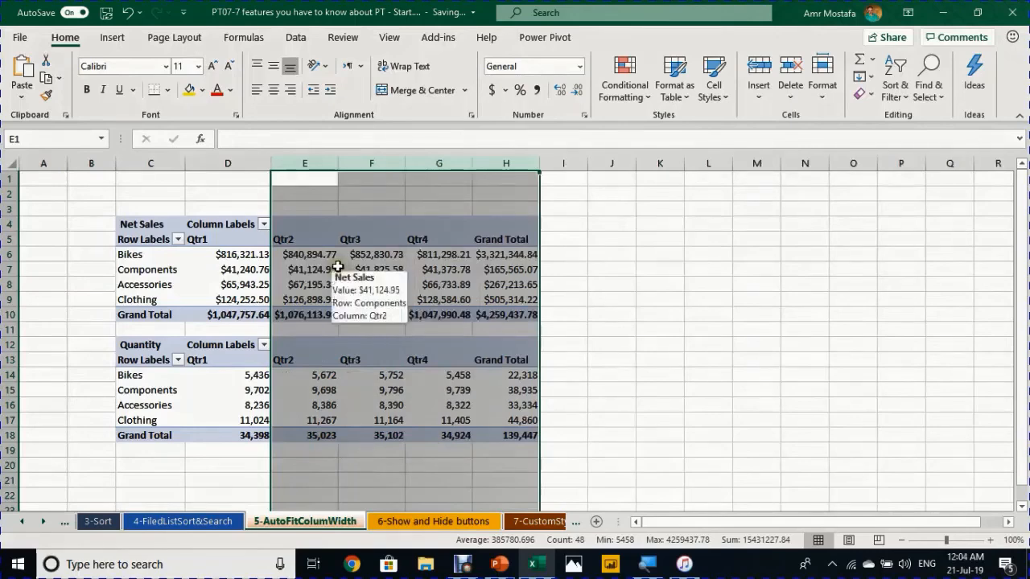
Turn off autofitting column widths on update for the Quantity pivot table and refresh it
left_click(298, 405)
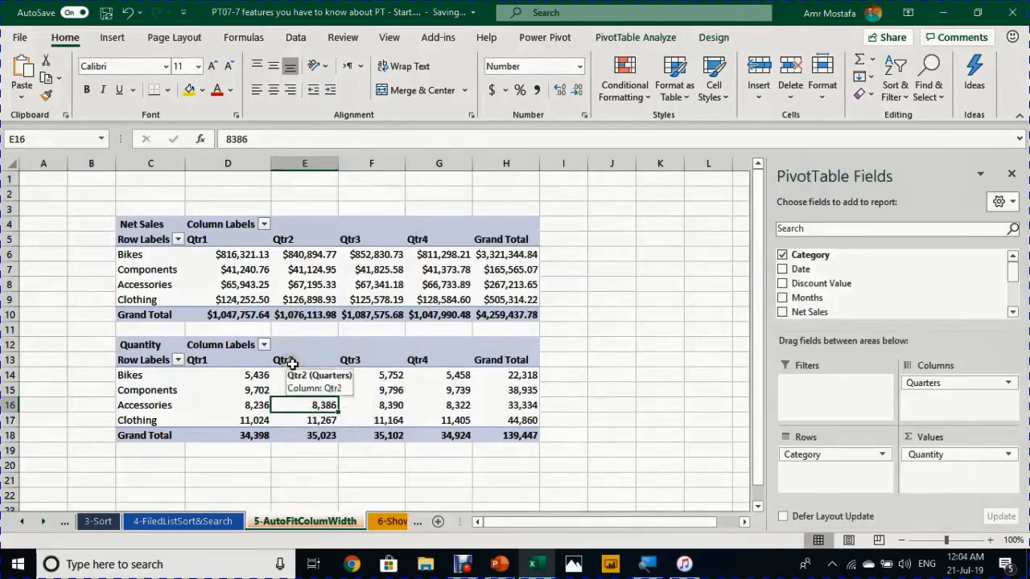
left_click(621, 39)
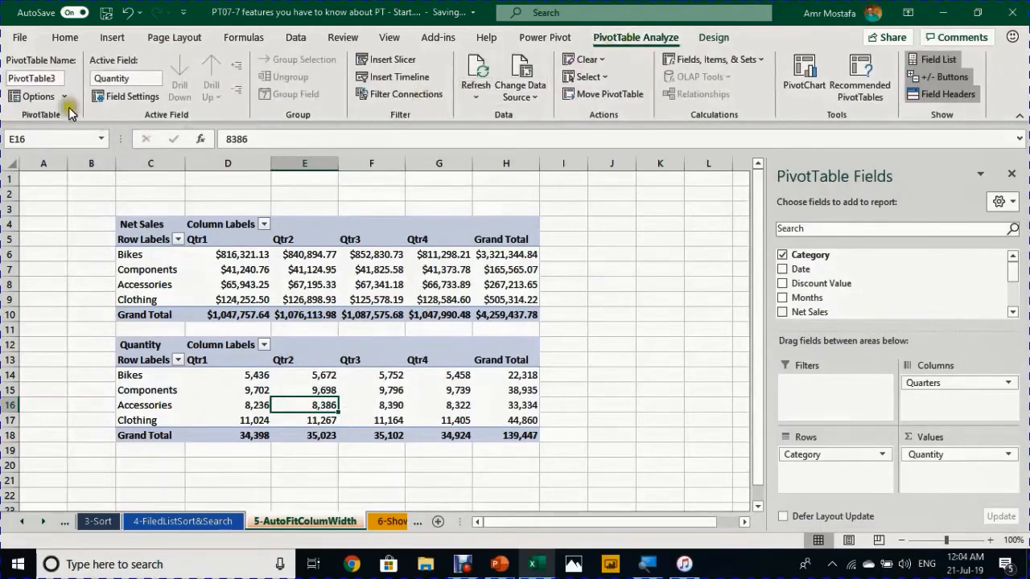
left_click(32, 96)
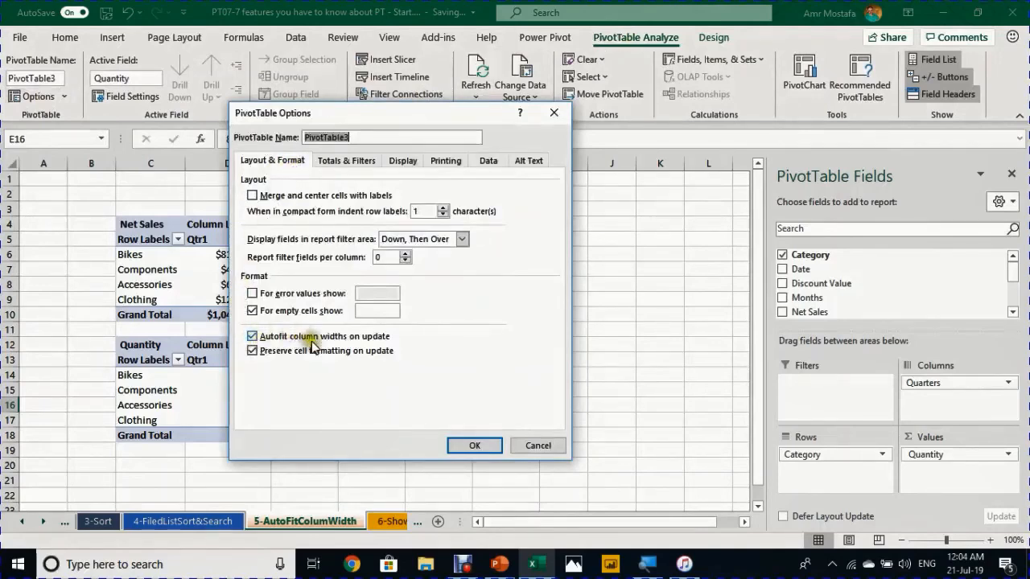
left_click(254, 337)
left_click(465, 446)
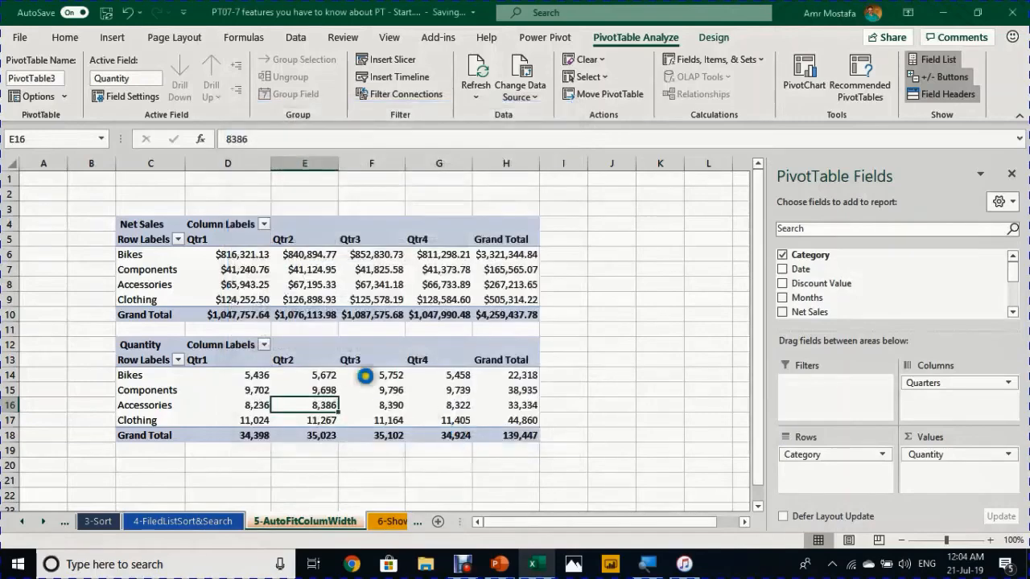
right_click(325, 404)
left_click(429, 221)
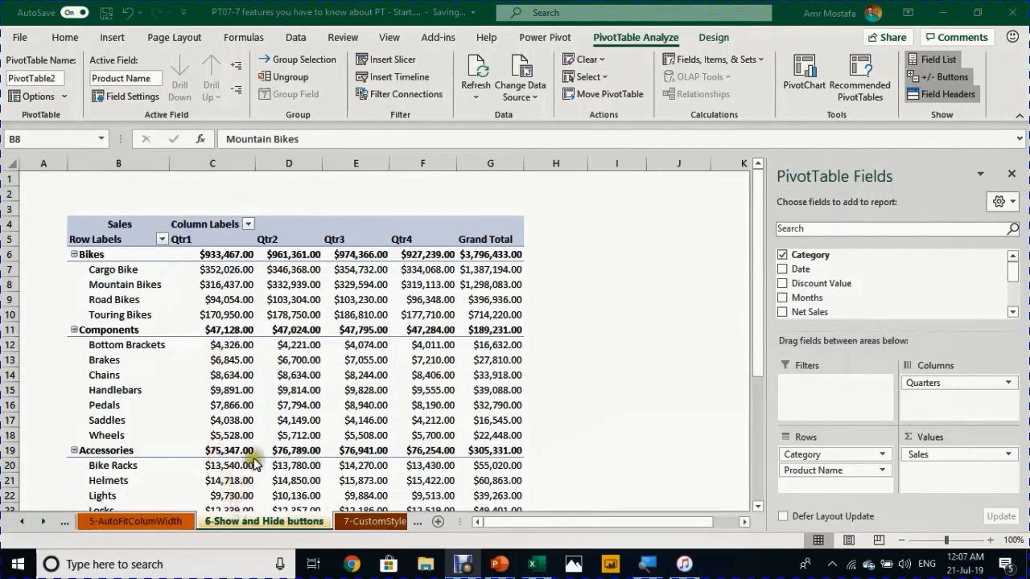
Collapse and re-expand the Bikes category in the Sales pivot table twice
left_click(246, 291)
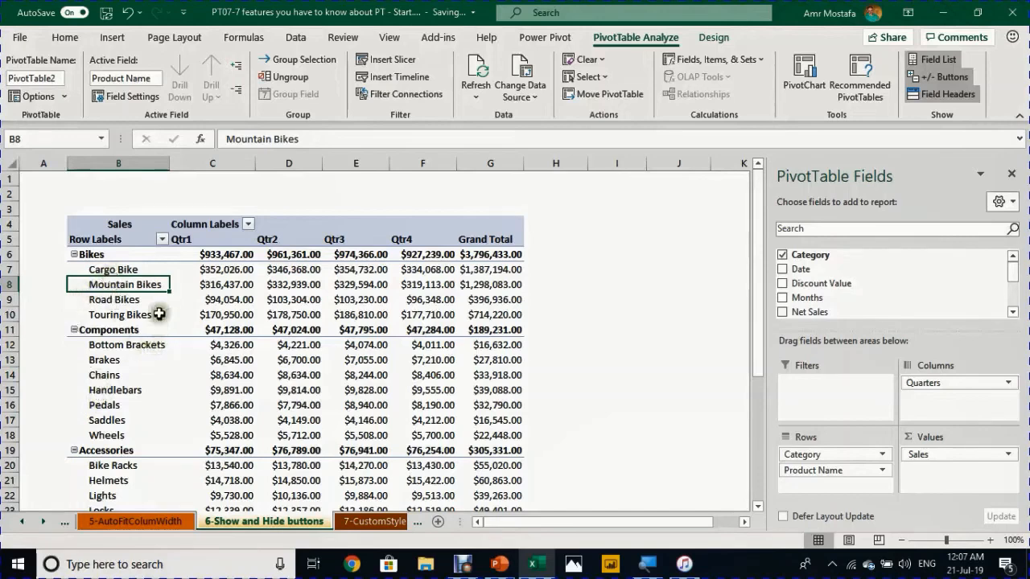
left_click(74, 255)
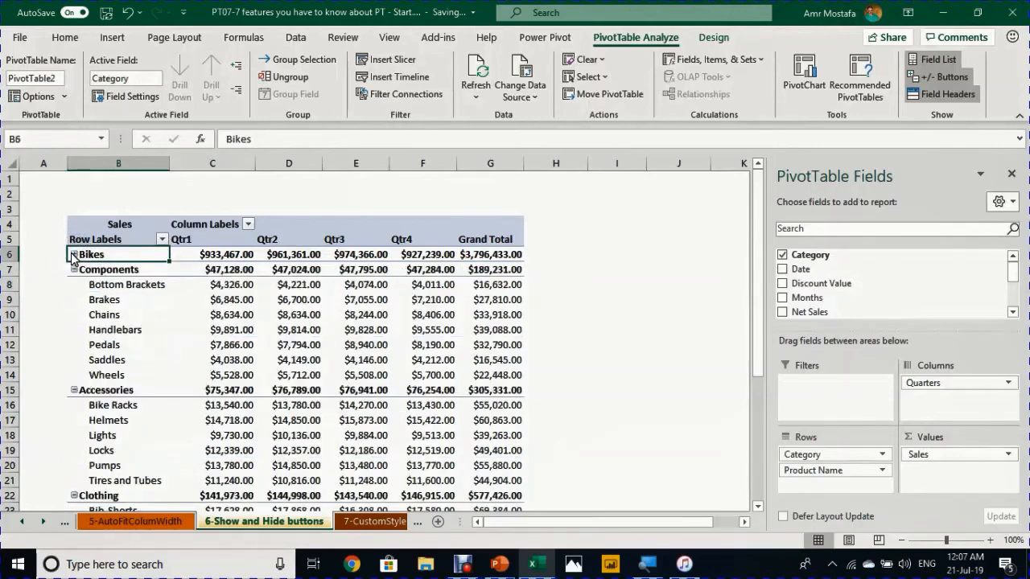
left_click(74, 255)
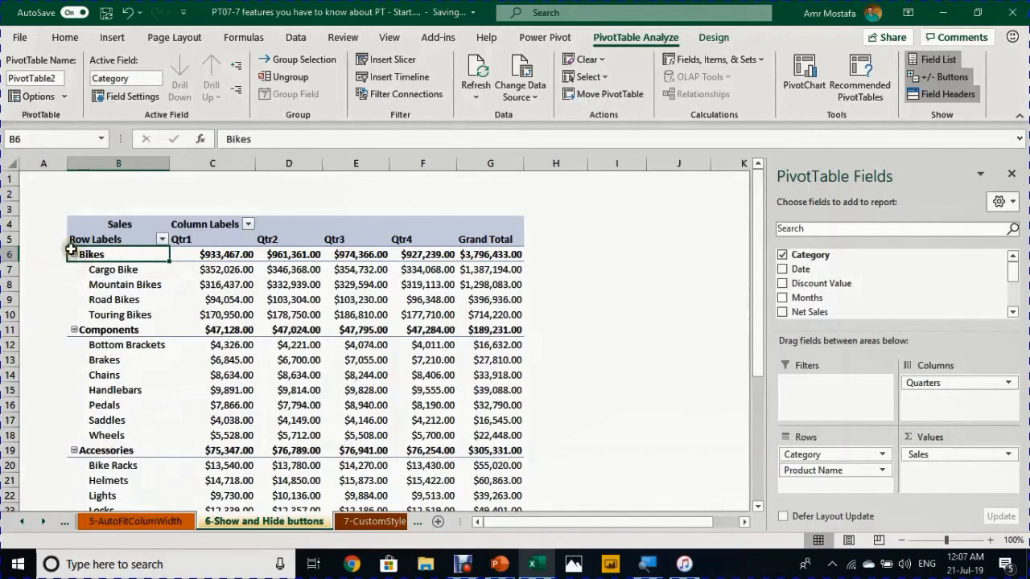
left_click(74, 255)
left_click(73, 255)
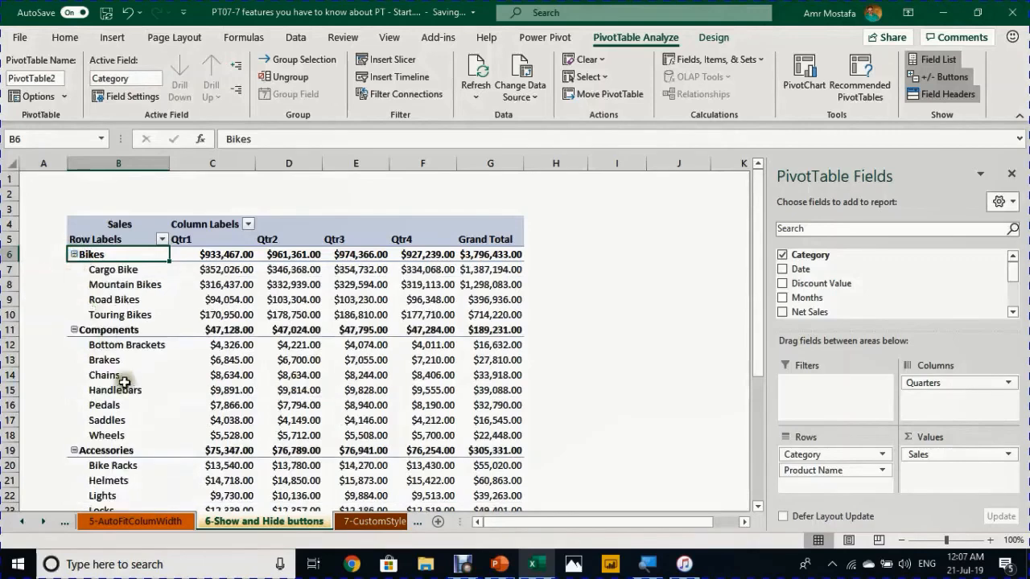
Hide the expand and collapse (+/-) buttons in the Sales pivot table
left_click(150, 299)
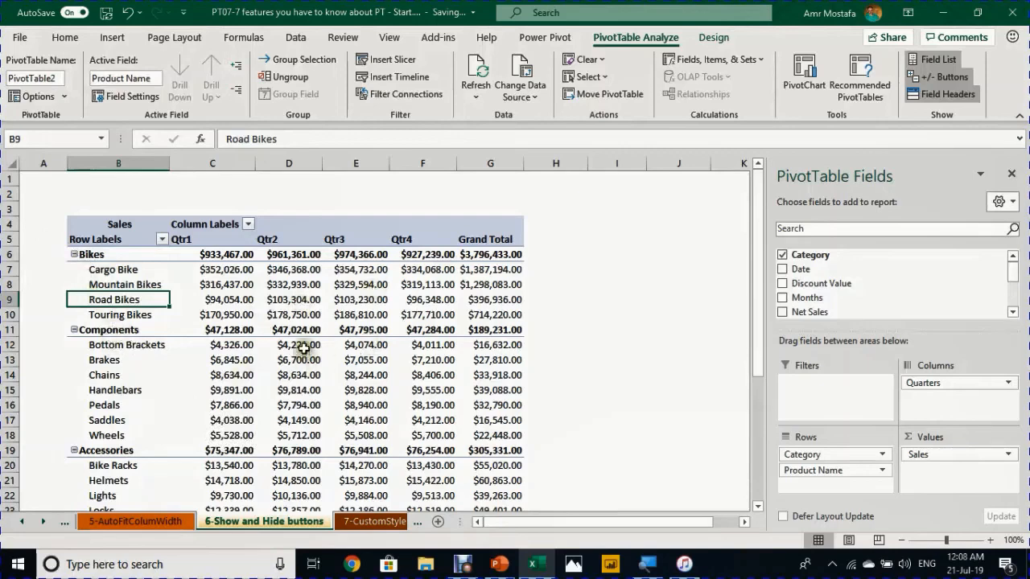
mouse_move(336, 368)
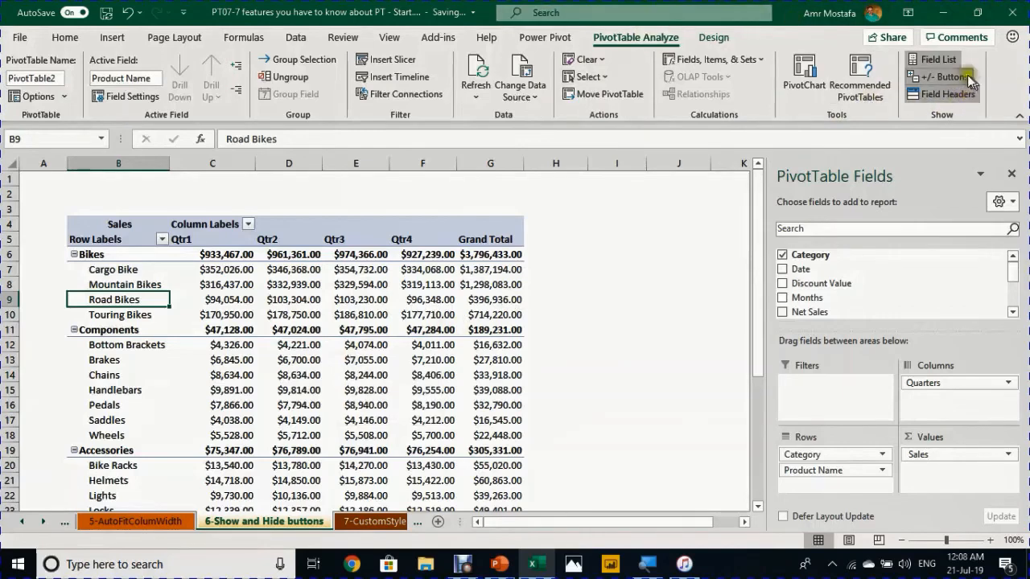
left_click(943, 77)
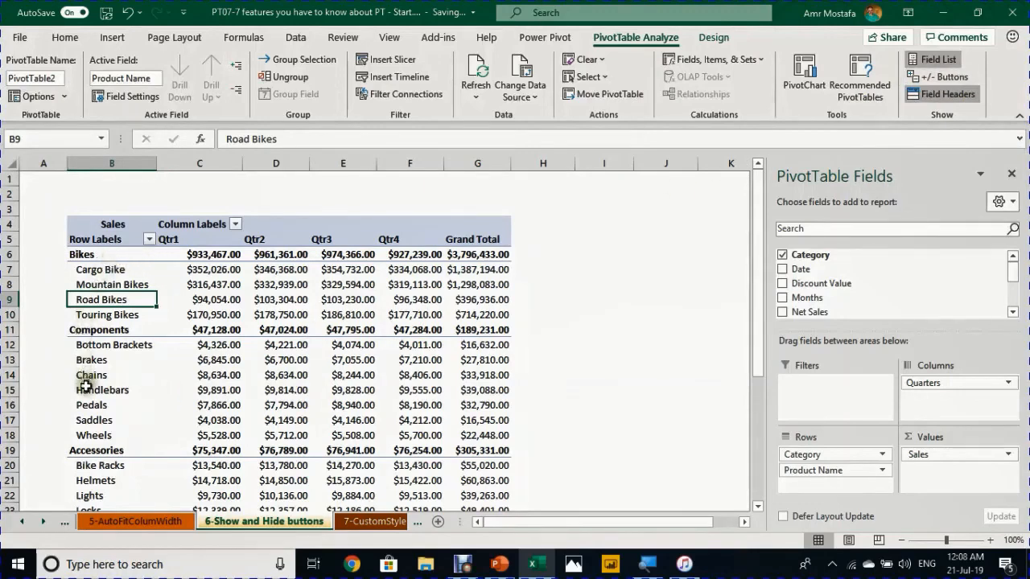
Examine the Row Labels and Column Labels headers, including the sort and filter options for the Category row field
mouse_move(166, 288)
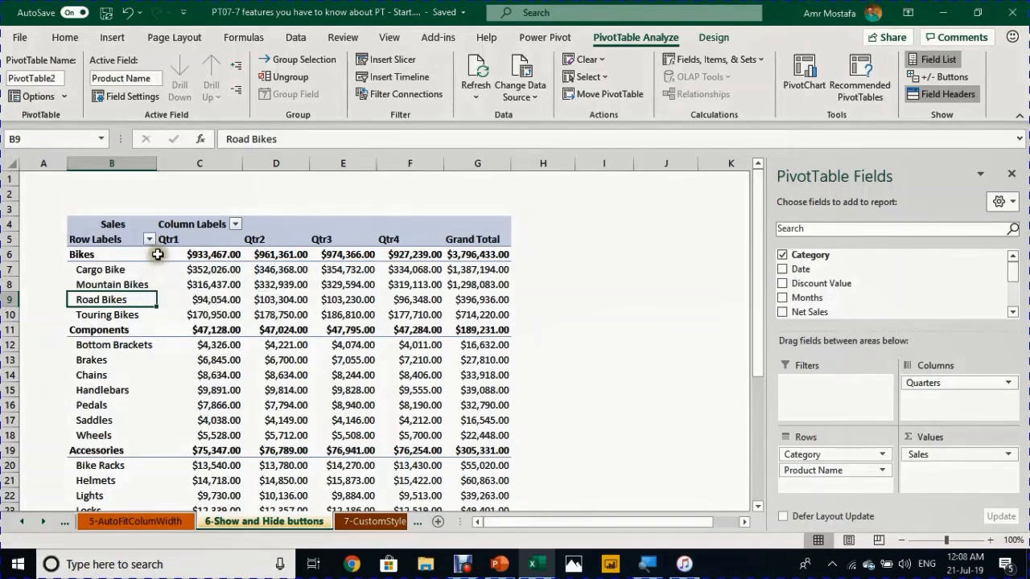
left_click(111, 239)
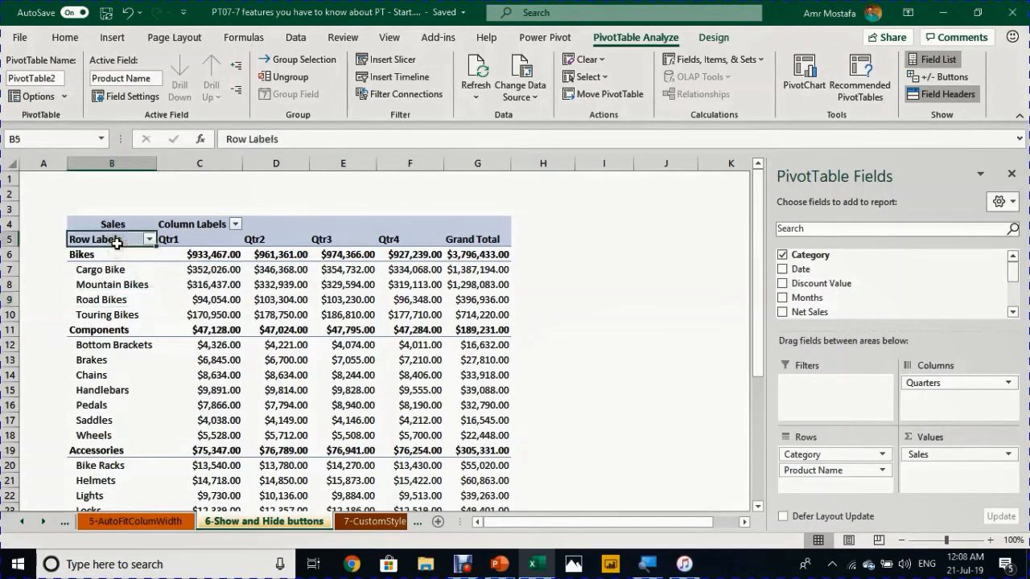
left_click(172, 224)
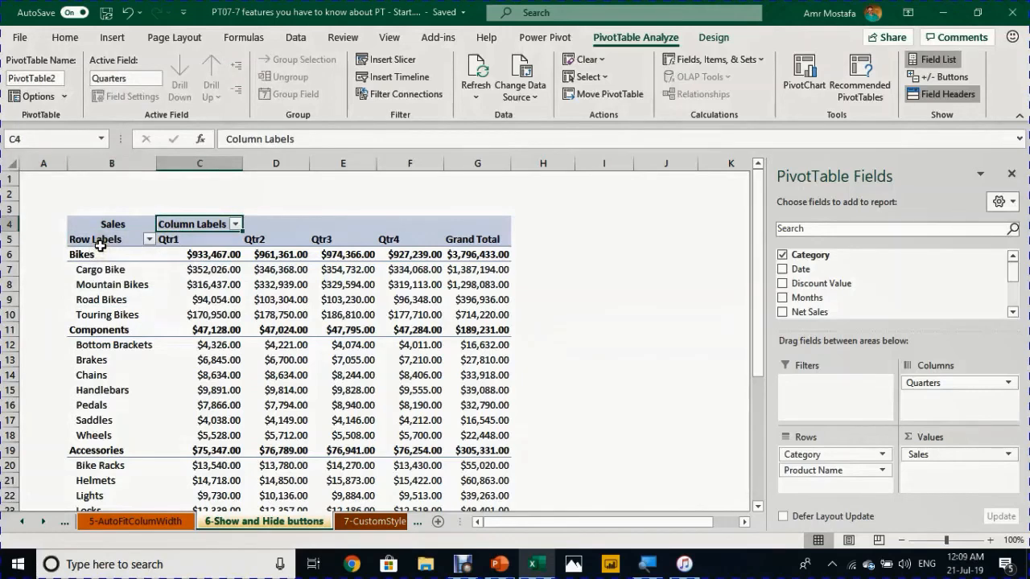
left_click(149, 239)
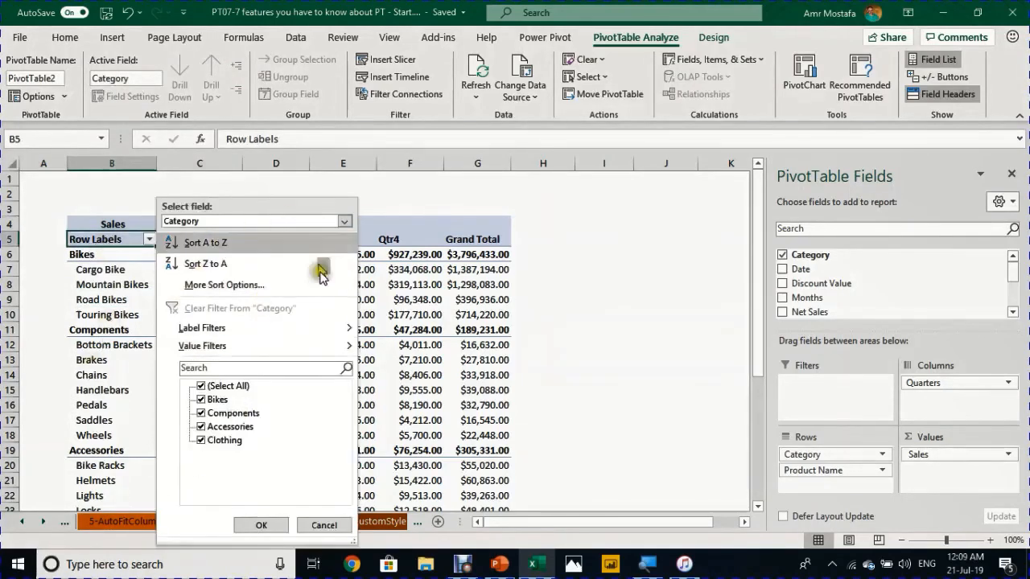
left_click(96, 297)
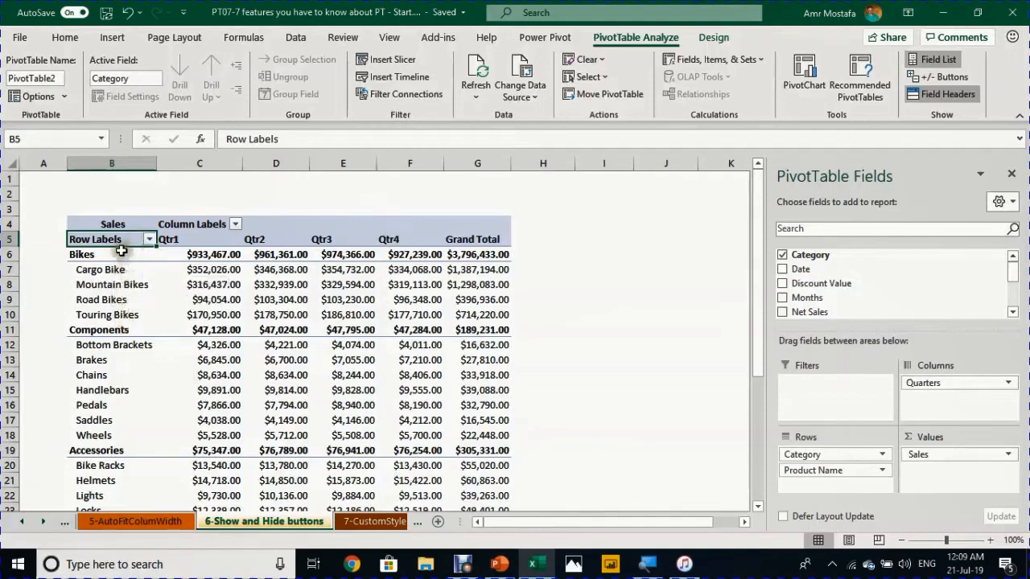
left_click(172, 224)
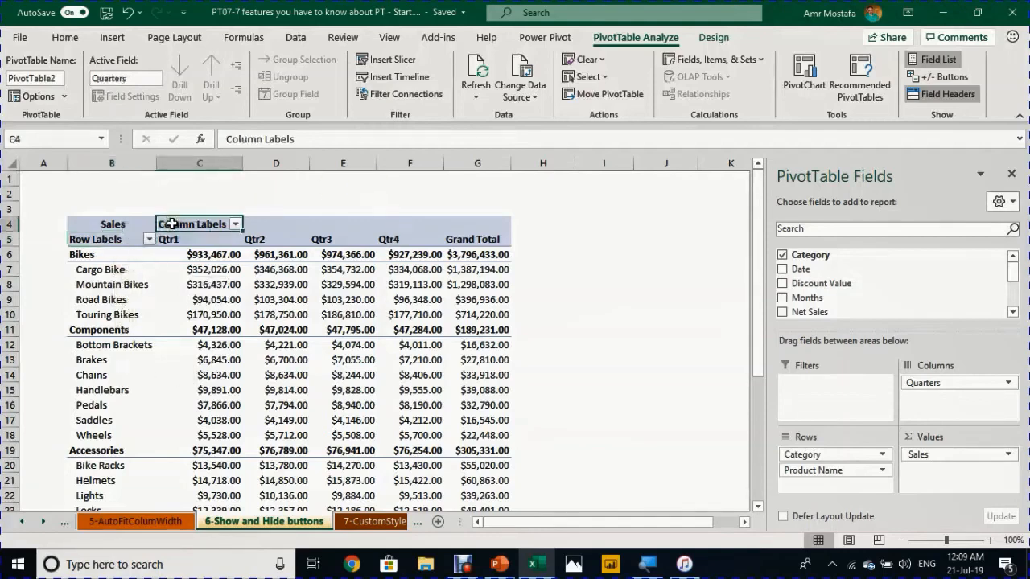
left_click(102, 244)
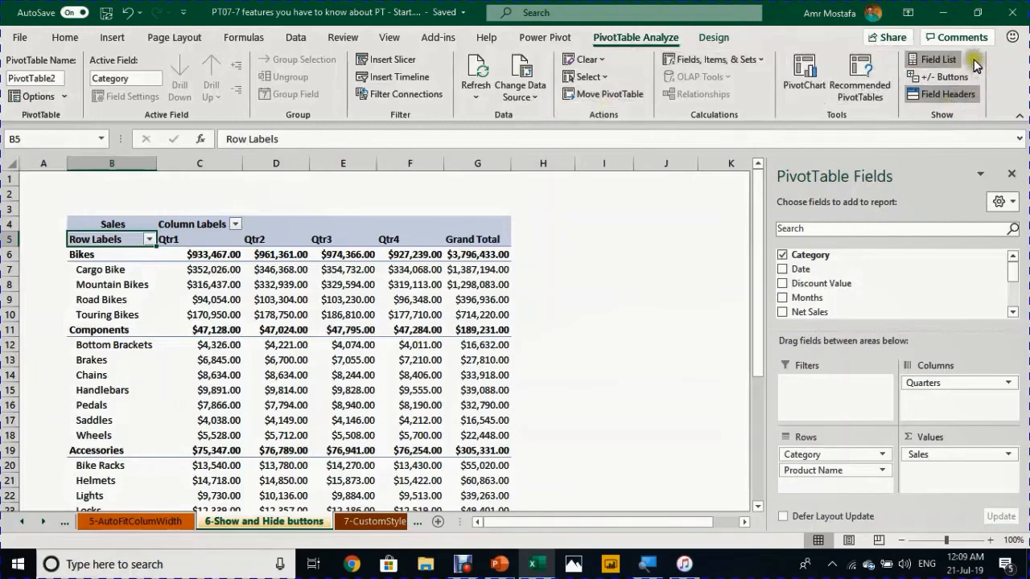
Hide the pivot table's field headers and select its Sales header row, B4:G4
left_click(937, 96)
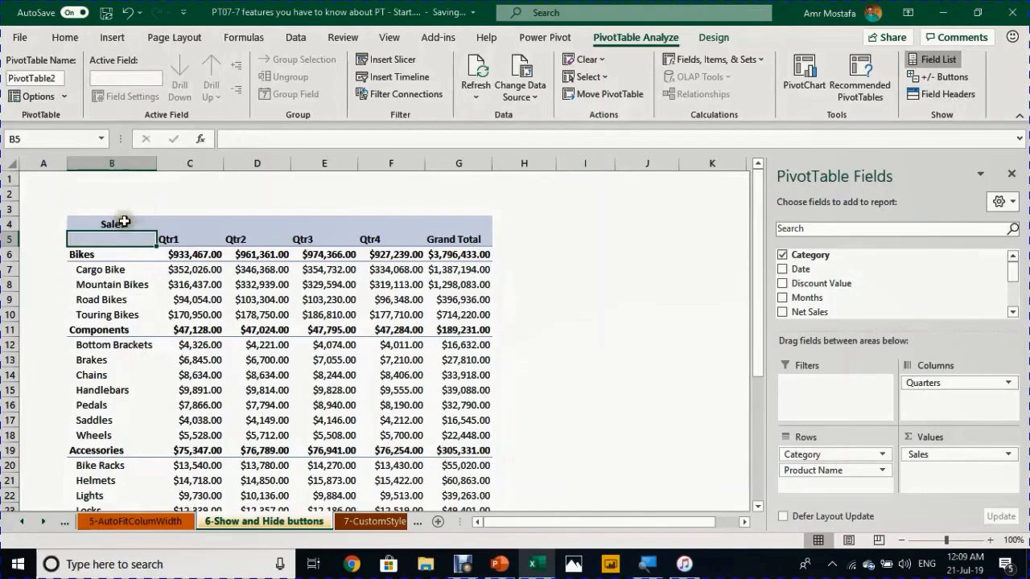
left_click_drag(124, 222, 452, 223)
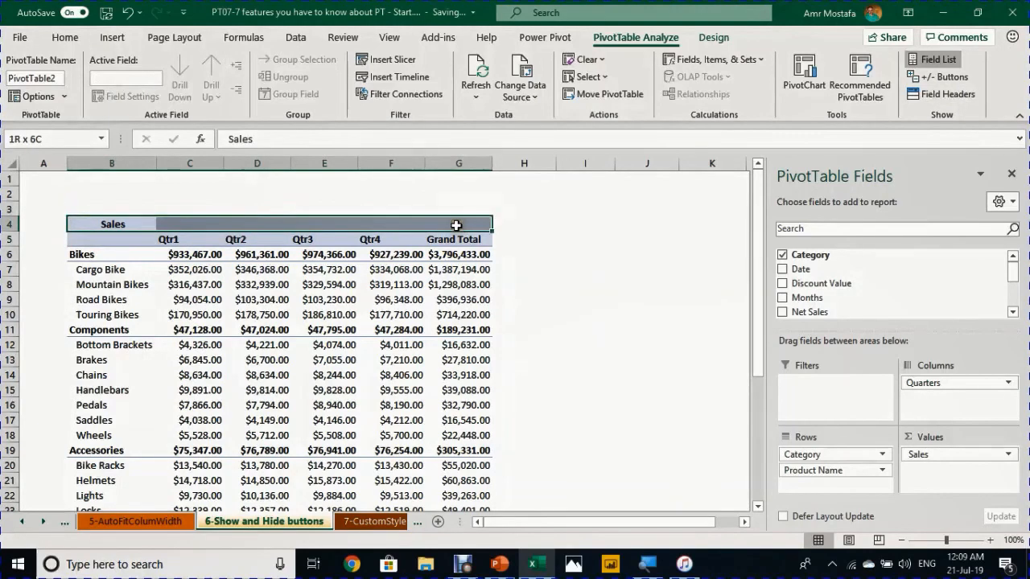
Center the Sales title across the selected cells B4:G4 using the Center Across Selection horizontal alignment
right_click(333, 227)
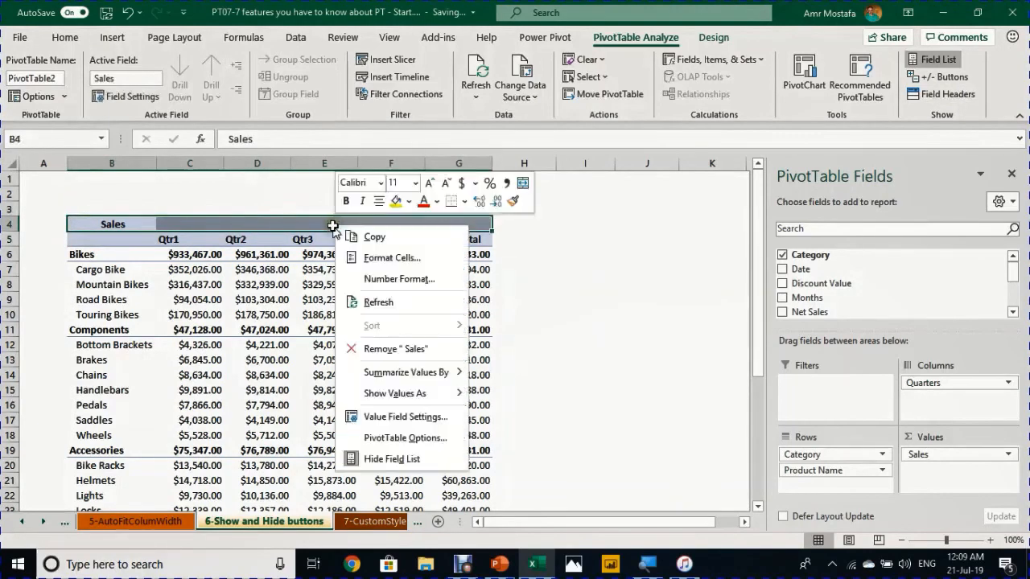
left_click(371, 258)
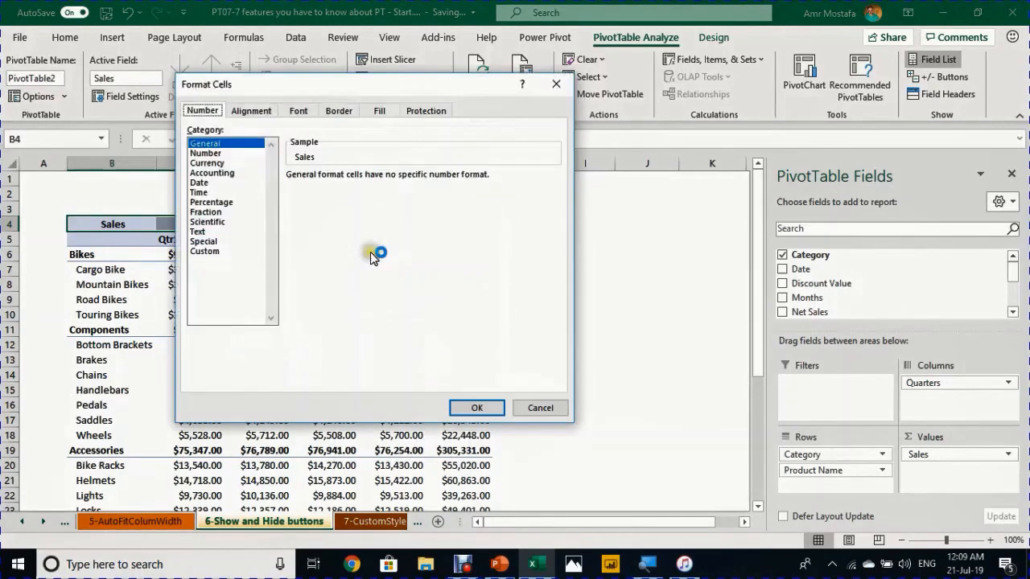
left_click(242, 111)
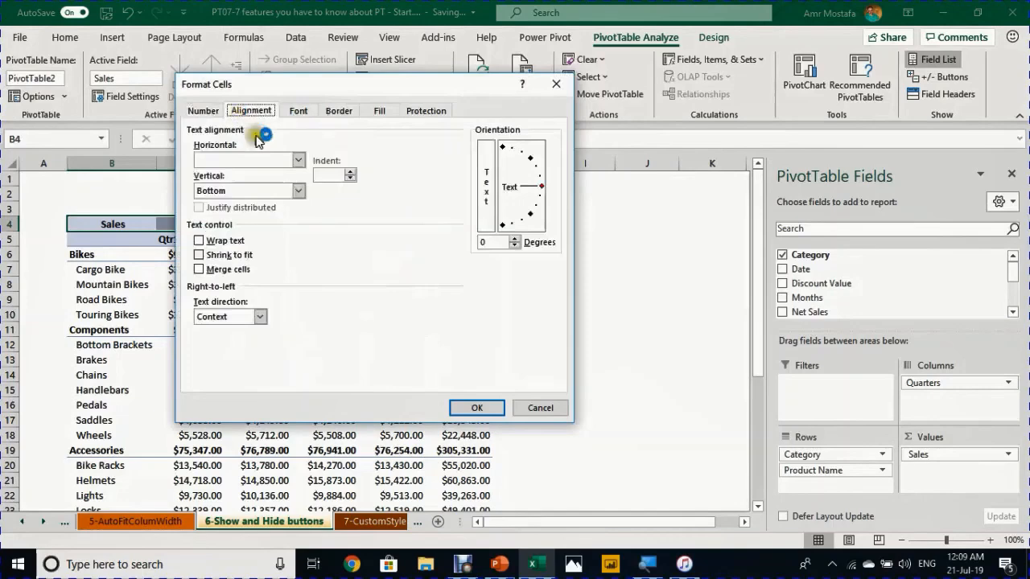
left_click(296, 160)
left_click(278, 234)
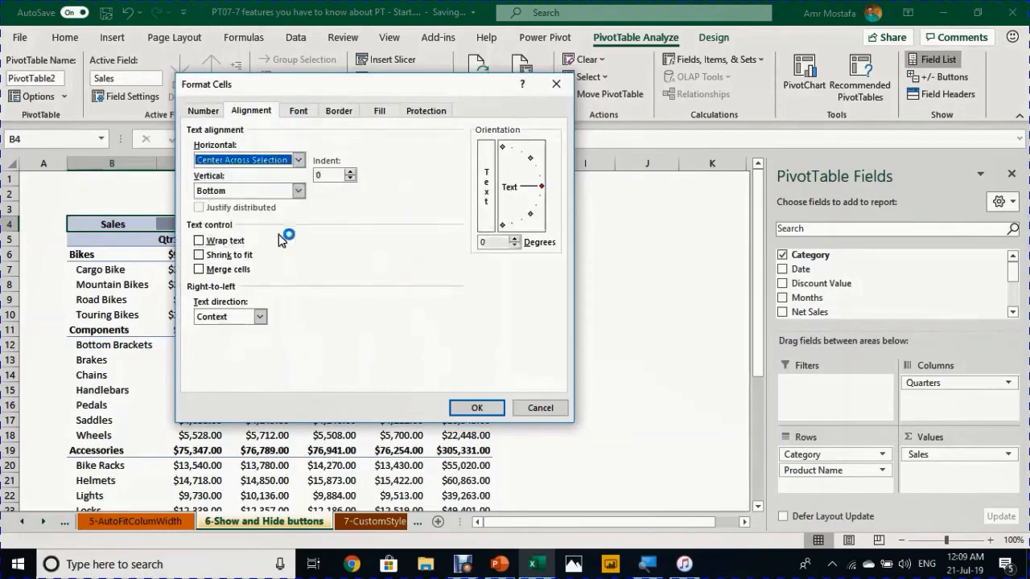
left_click(472, 408)
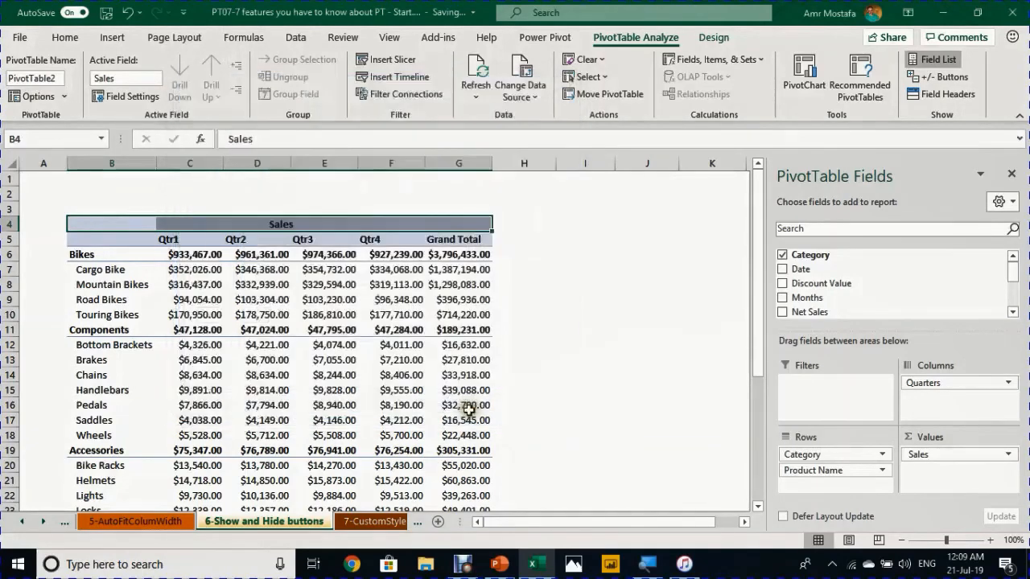
left_click(298, 300)
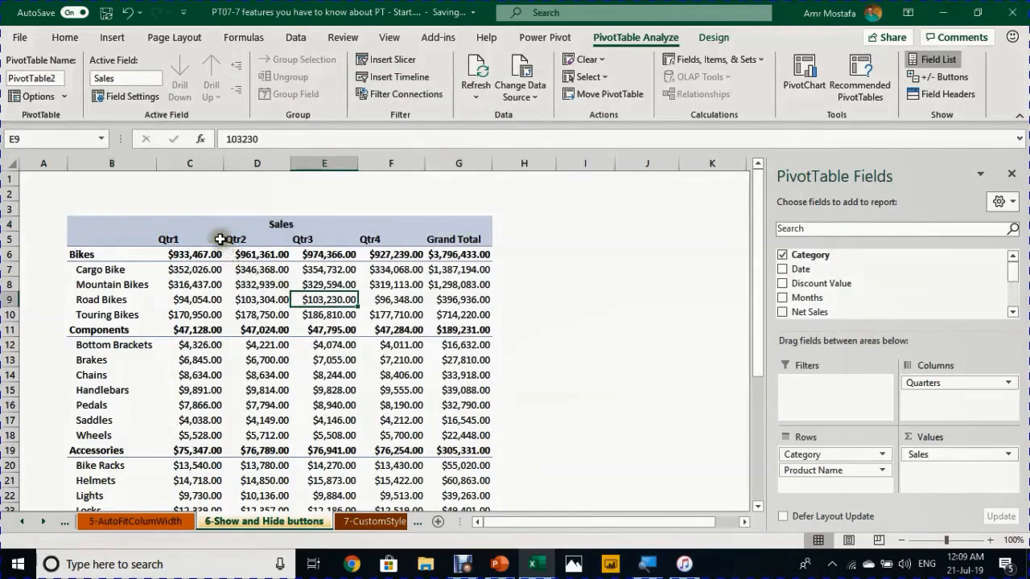
Start a new custom PivotTable style for the pivot table on the 7-CustomStyles sheet and name it AAA
mouse_move(259, 325)
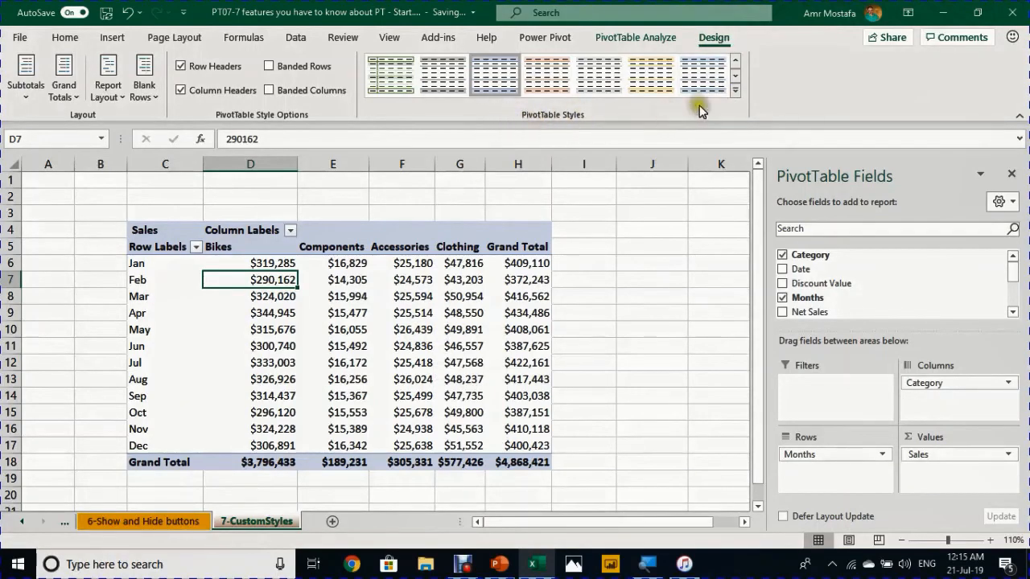
left_click(735, 93)
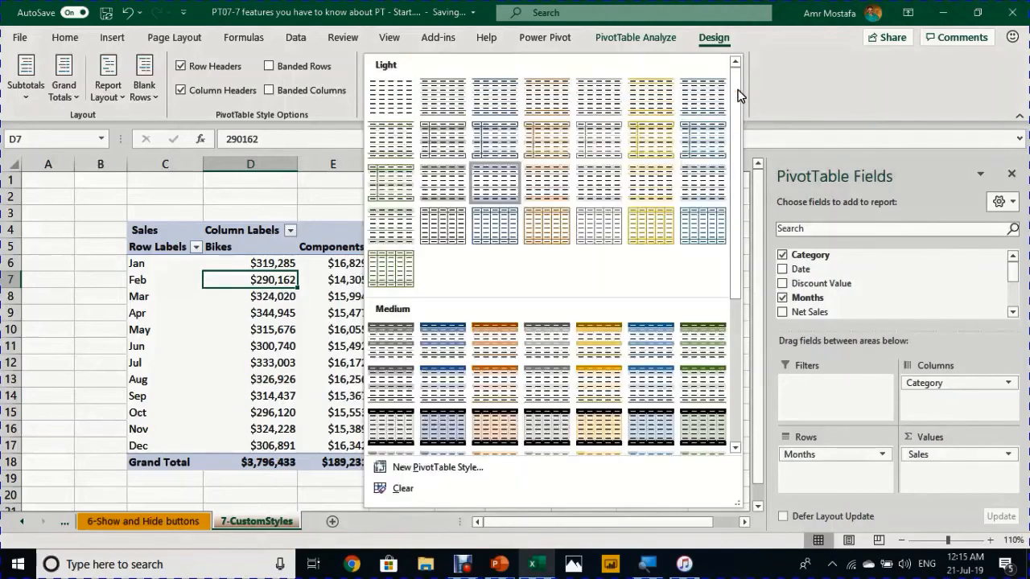
left_click_drag(735, 120, 761, 284)
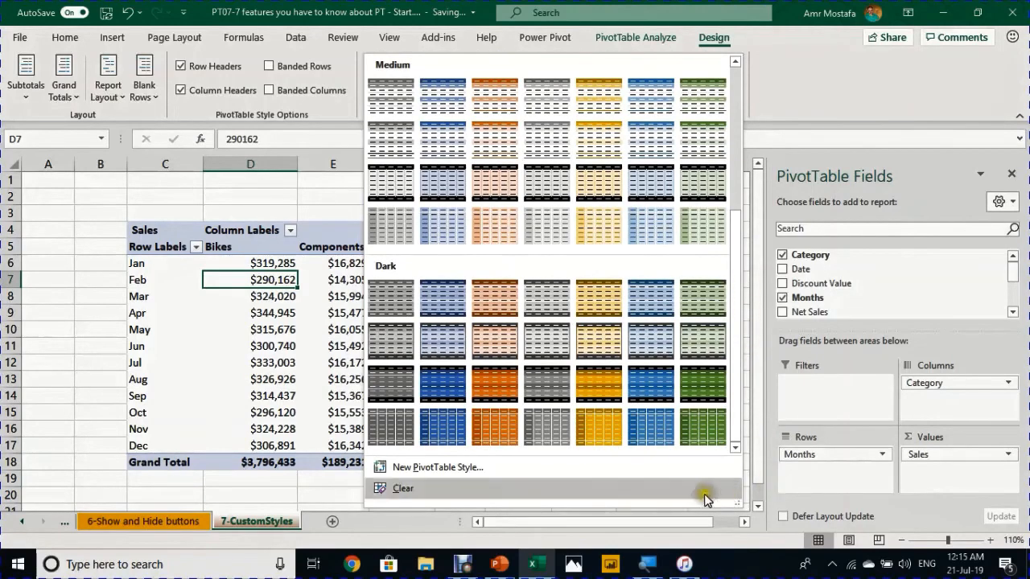
left_click(441, 468)
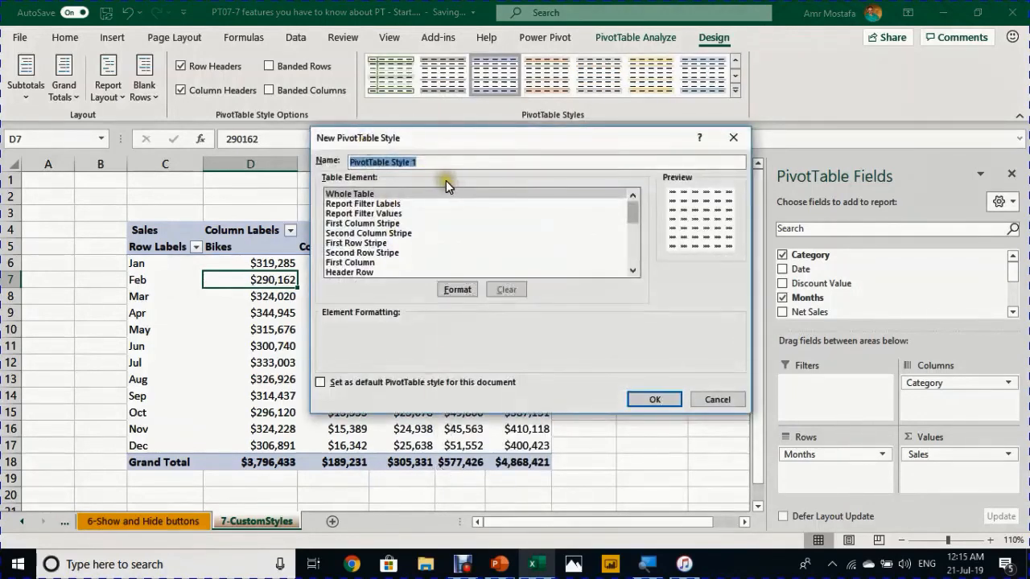
type("AAA")
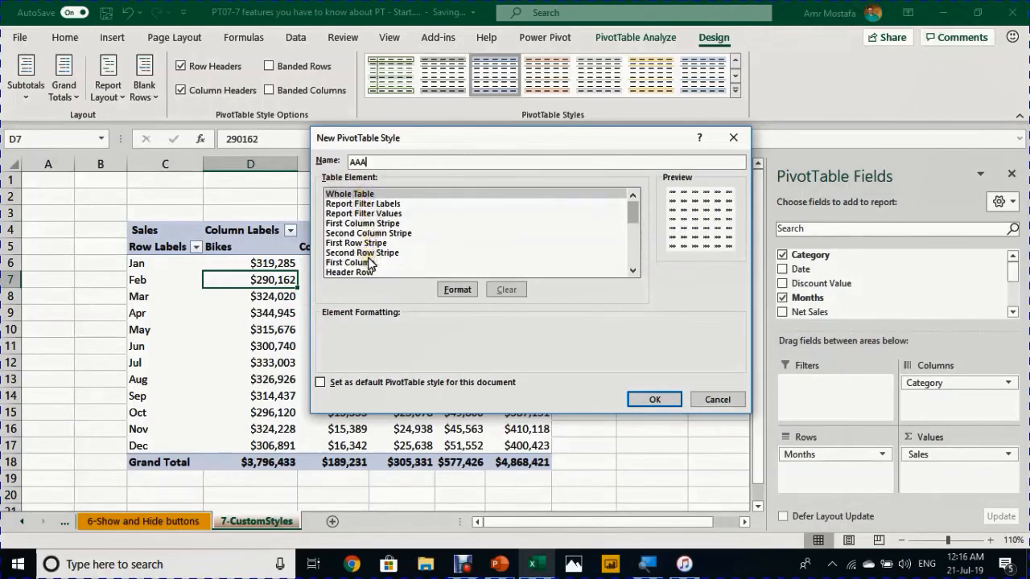
Give the Whole Table element of the AAA style a light gray background fill
left_click(356, 196)
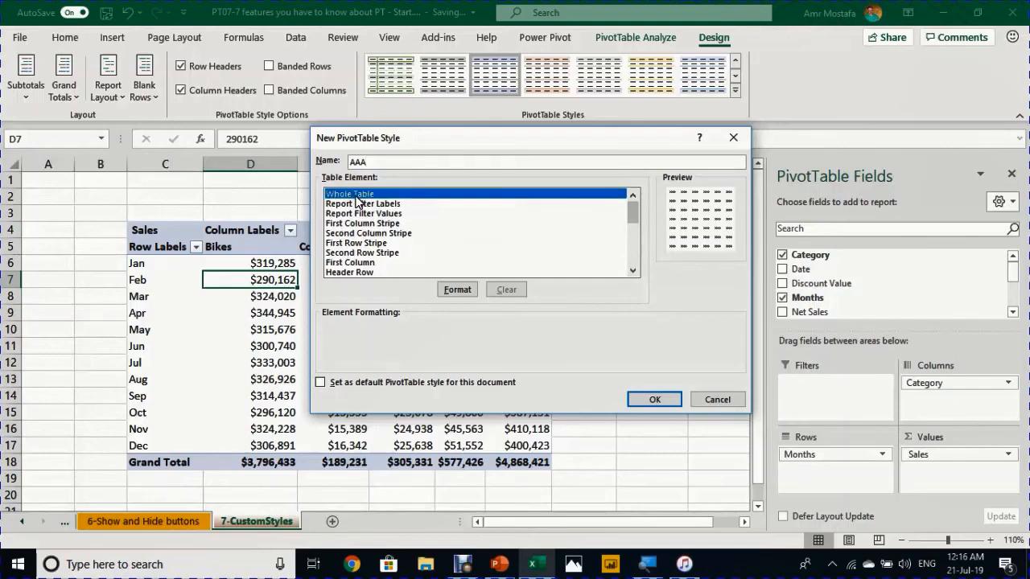
left_click(457, 290)
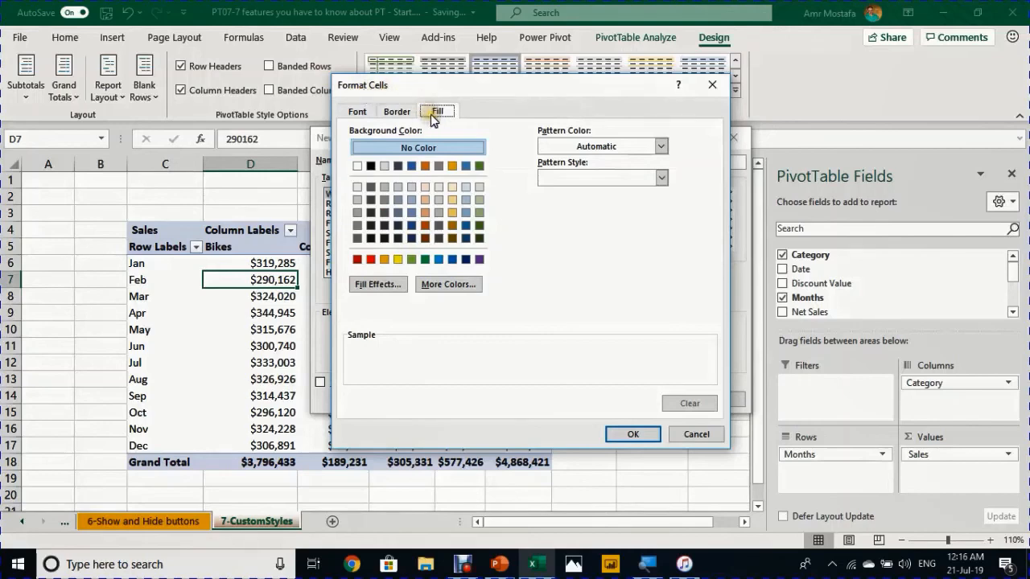
left_click(359, 188)
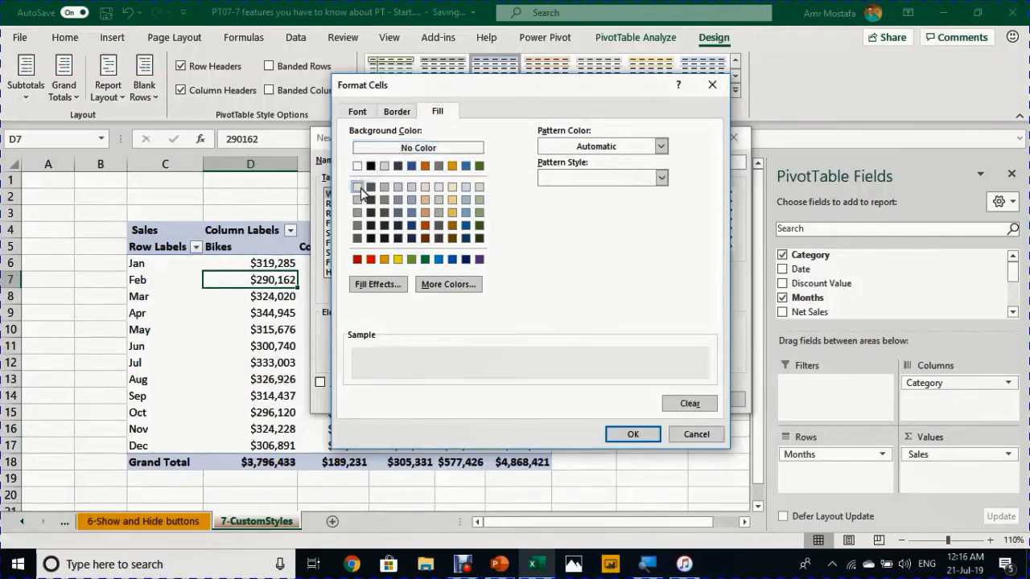
left_click(643, 437)
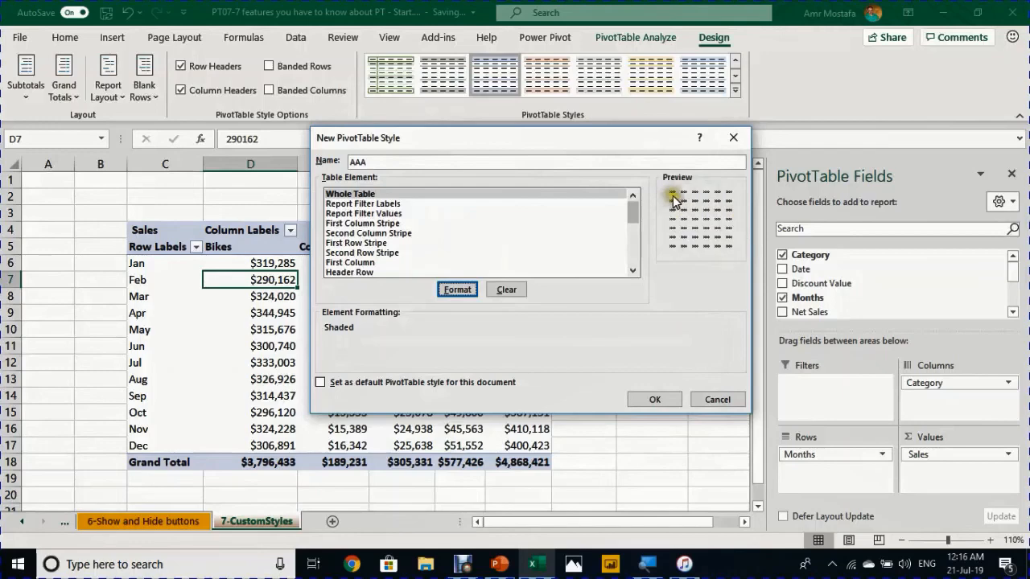
Format the style's Header Row element with a blue background fill and a white, bold font
left_click(368, 271)
left_click(458, 292)
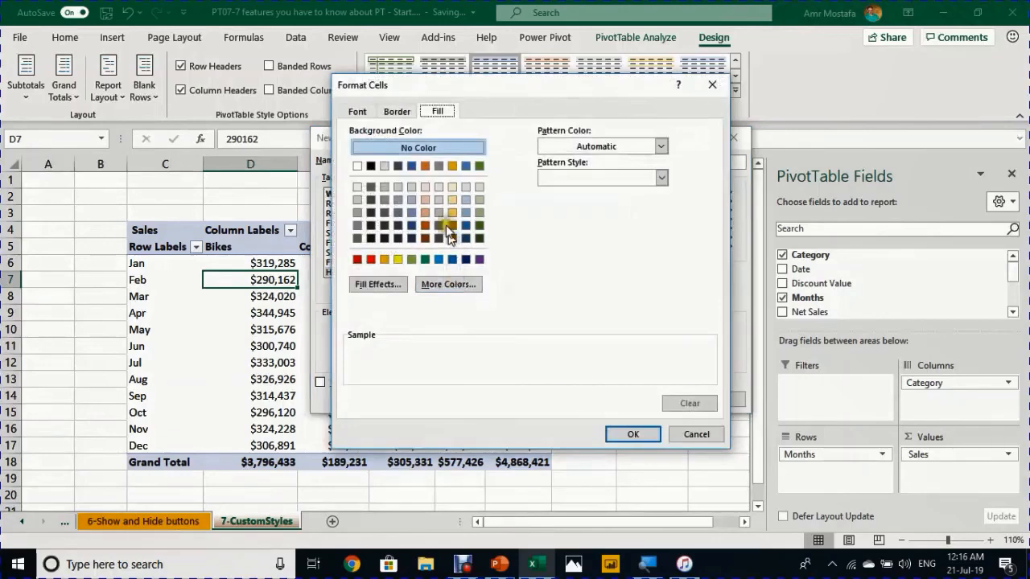
left_click(412, 167)
left_click(368, 109)
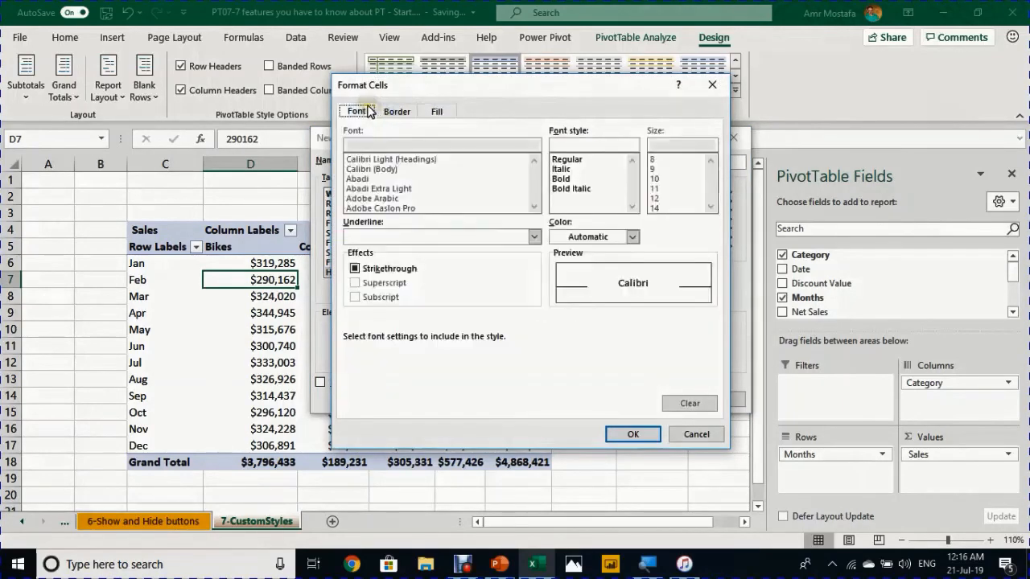
left_click(589, 236)
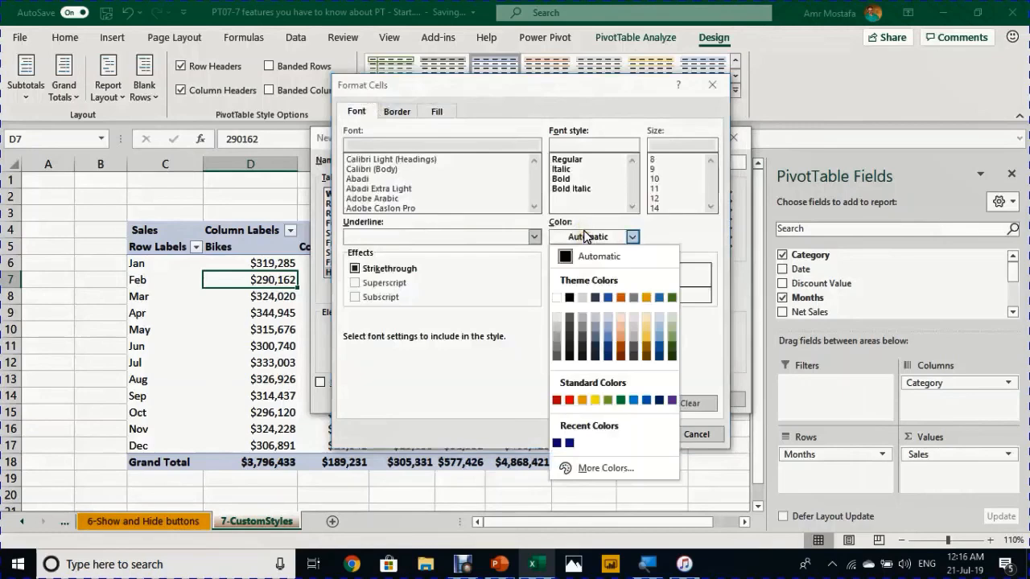
left_click(557, 297)
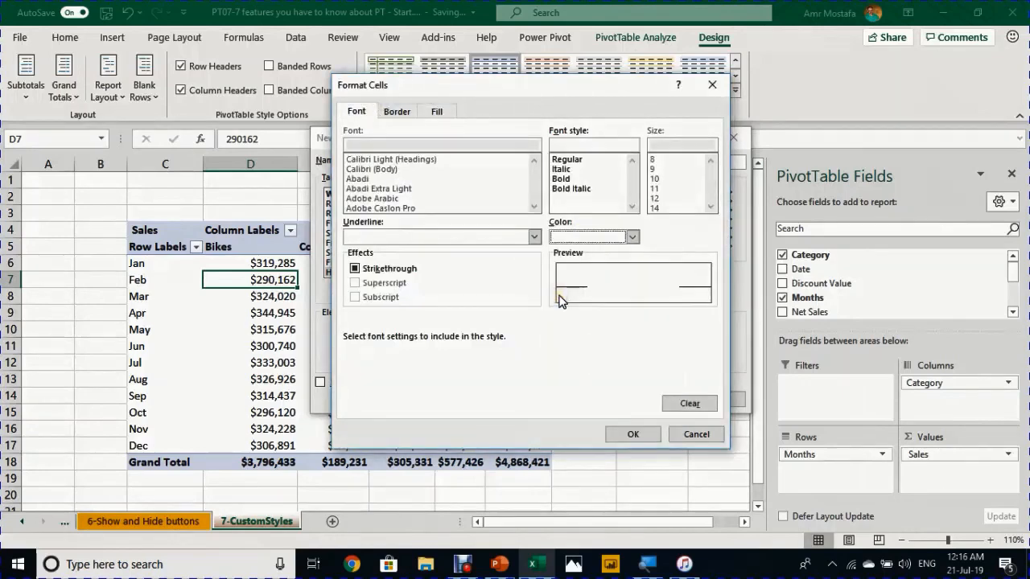
left_click(562, 189)
left_click(561, 178)
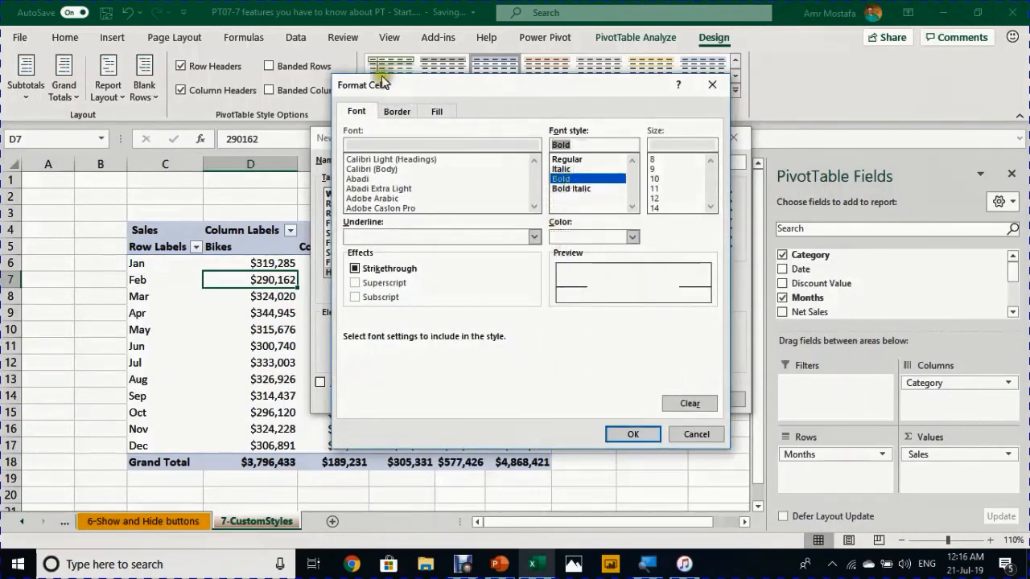
Add a thin solid bottom border to the Header Row element and apply its formatting
left_click(398, 111)
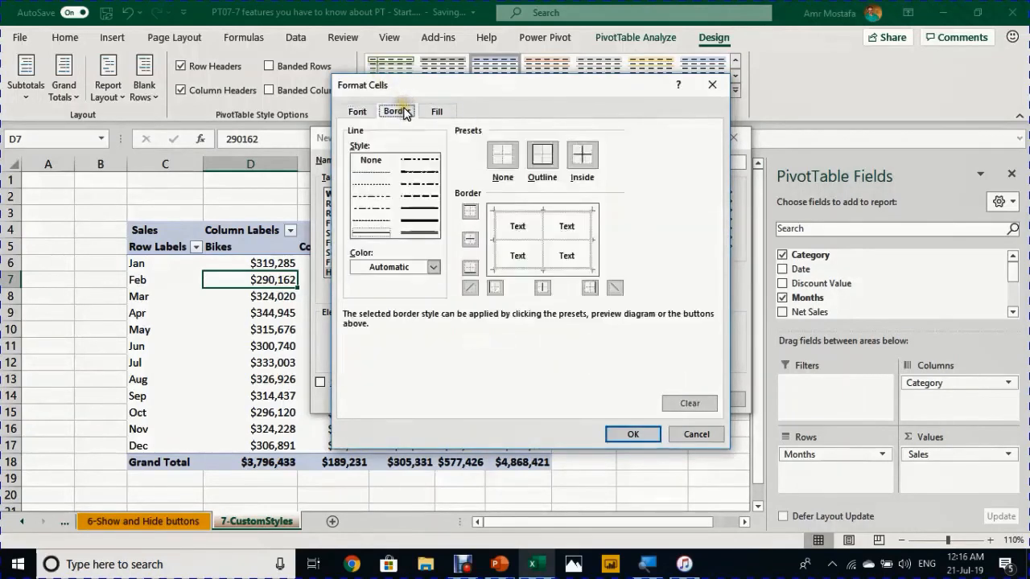
left_click(379, 231)
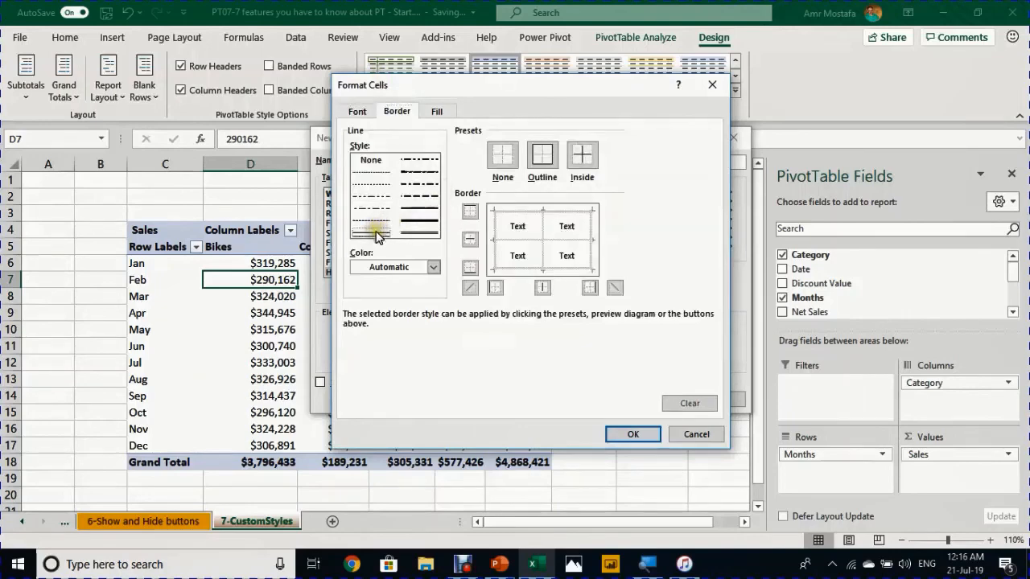
left_click(523, 271)
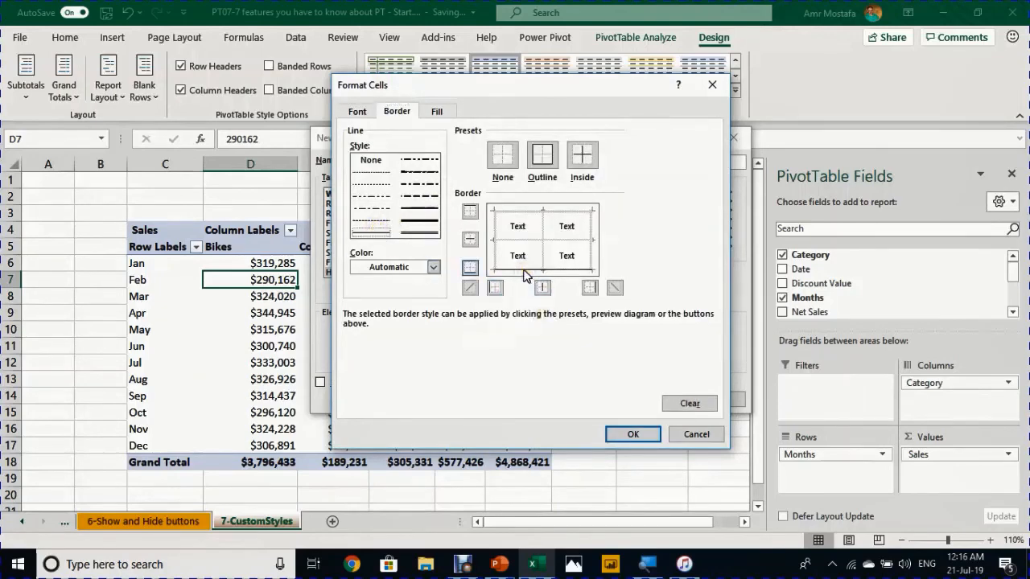
left_click(633, 434)
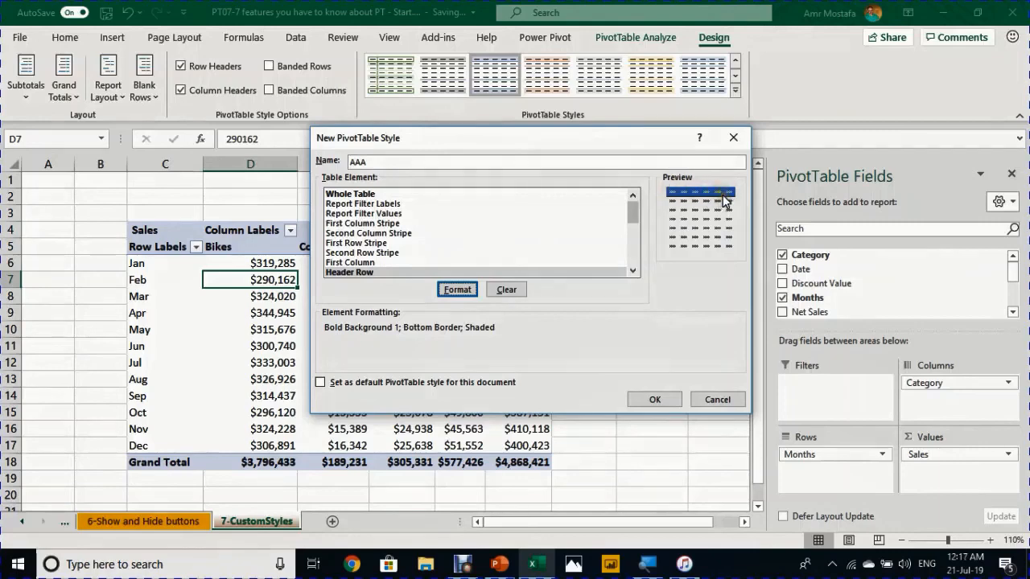
Format the style's Grand Total Column element with a dotted left border and a bold font
left_click(633, 271)
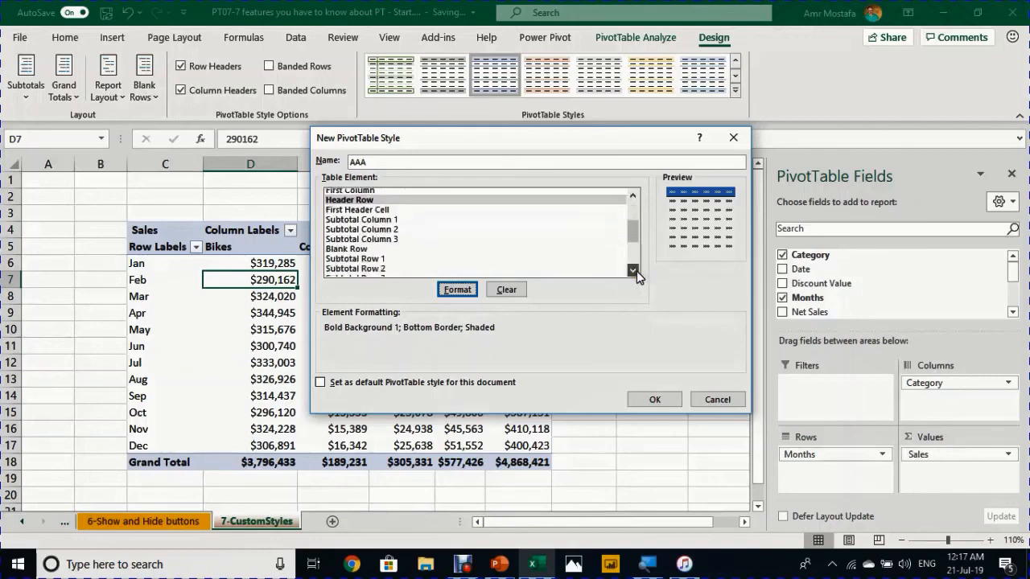
left_click_drag(633, 240, 636, 257)
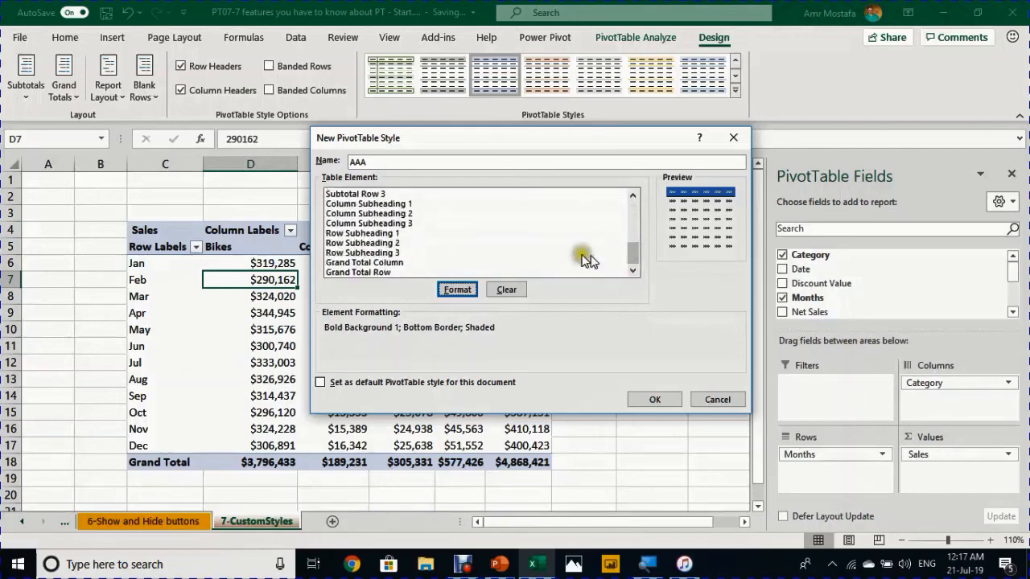
left_click(375, 263)
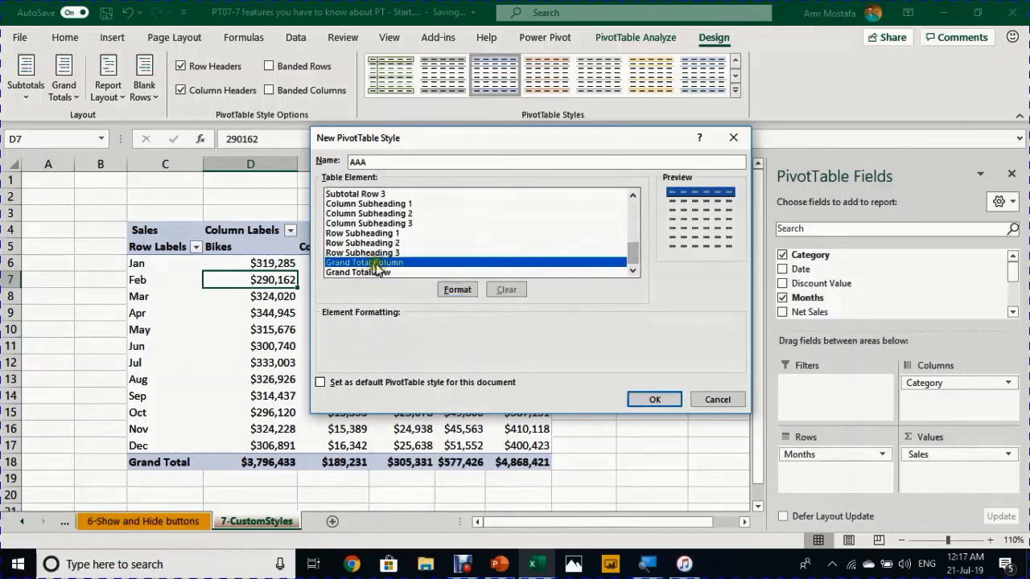
left_click(464, 294)
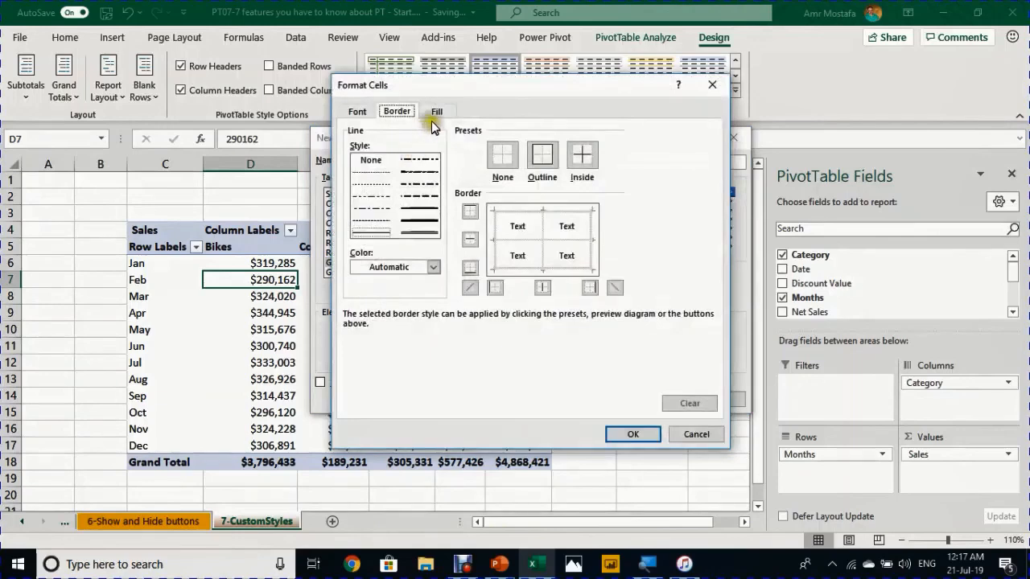
left_click(437, 112)
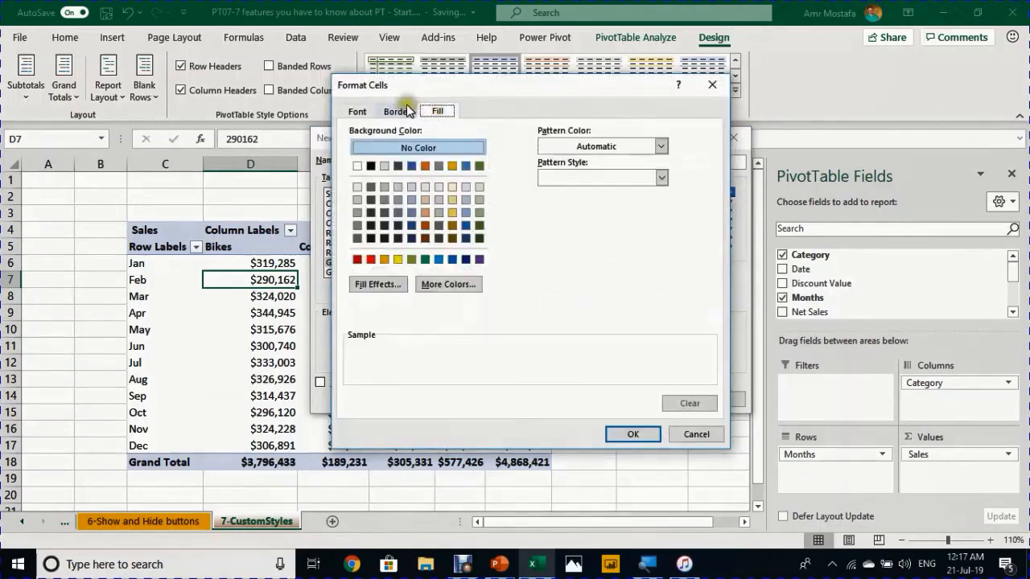
left_click(398, 110)
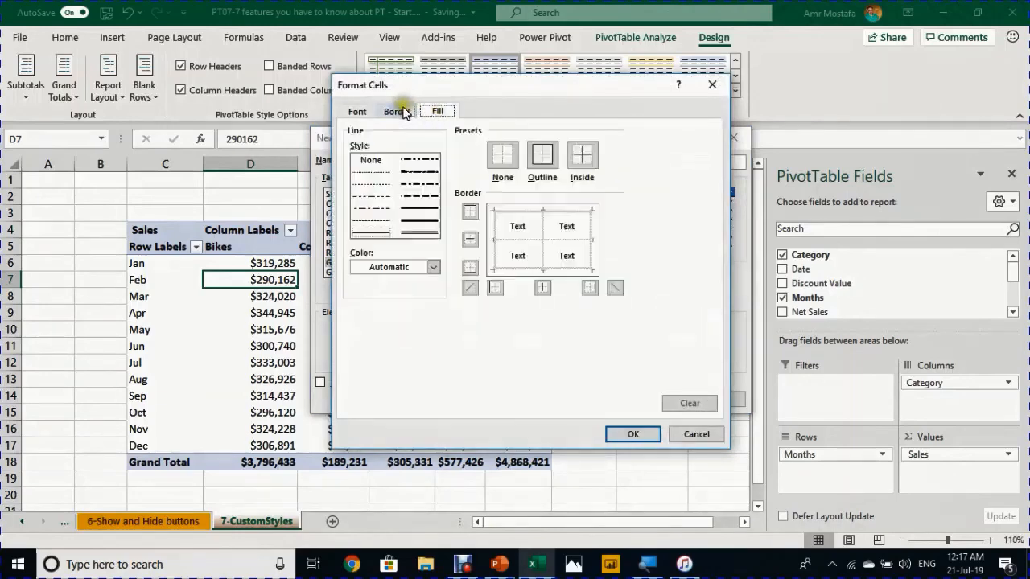
left_click(371, 184)
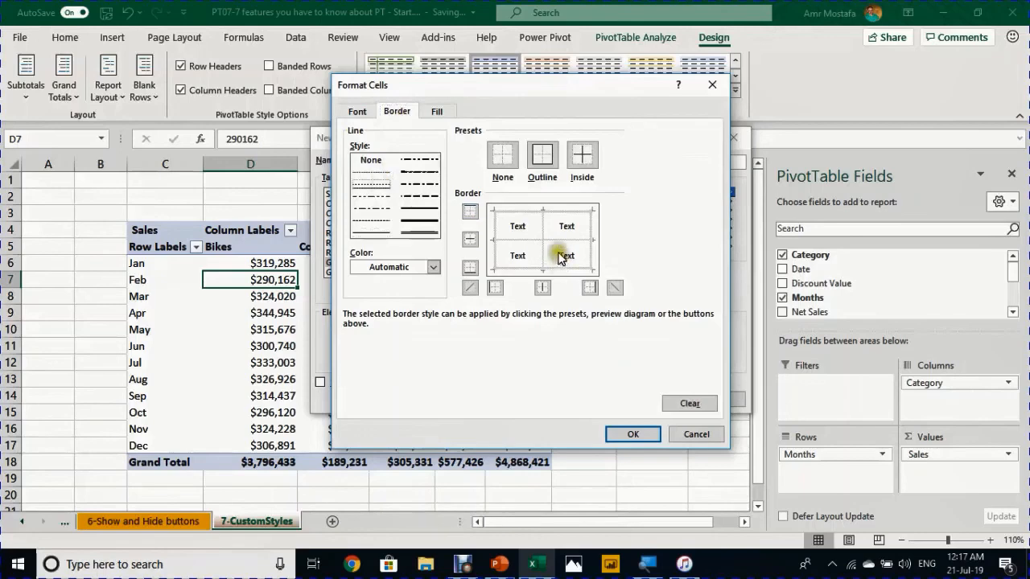
left_click(496, 224)
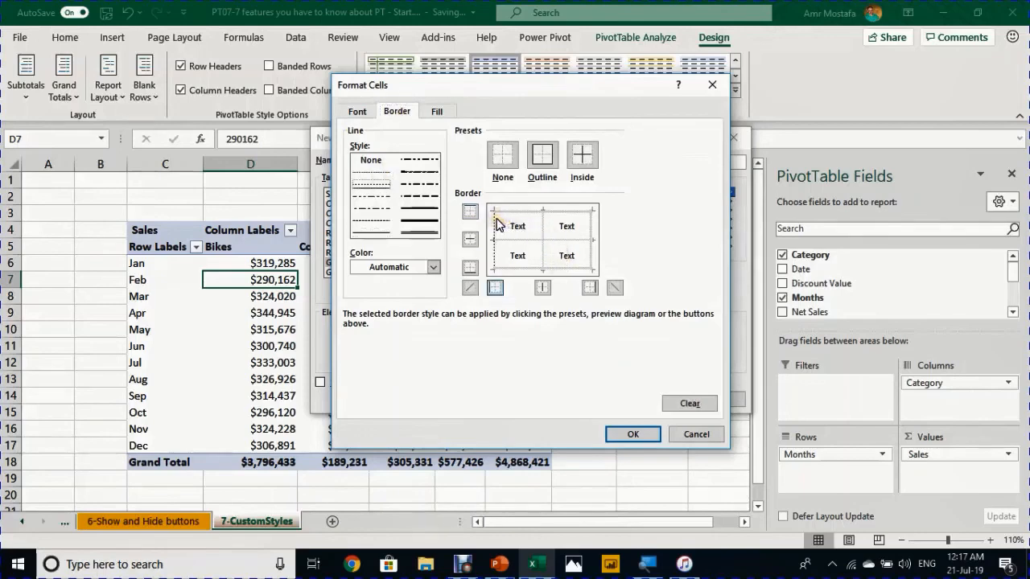
left_click(360, 111)
left_click(567, 179)
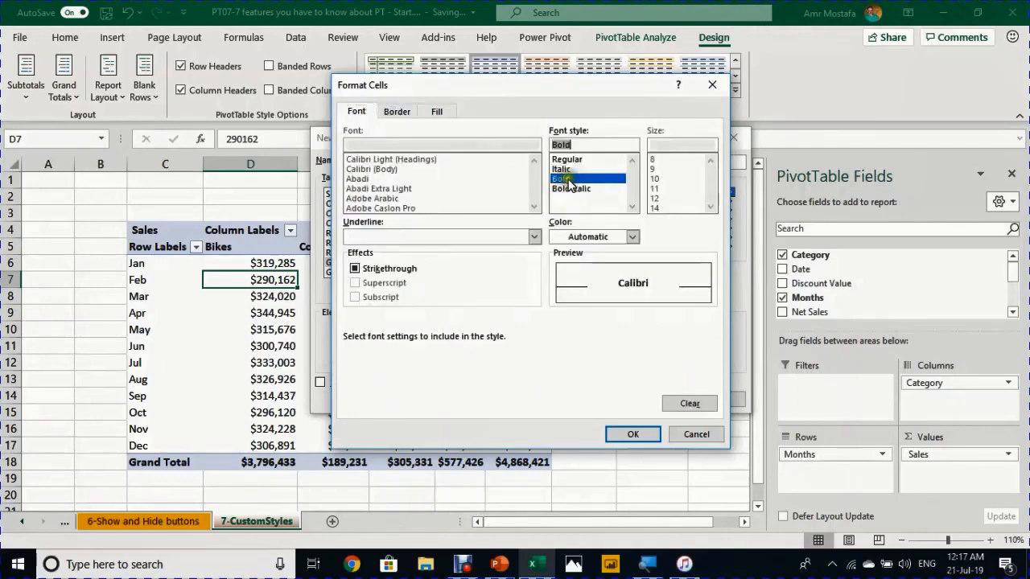
left_click(639, 434)
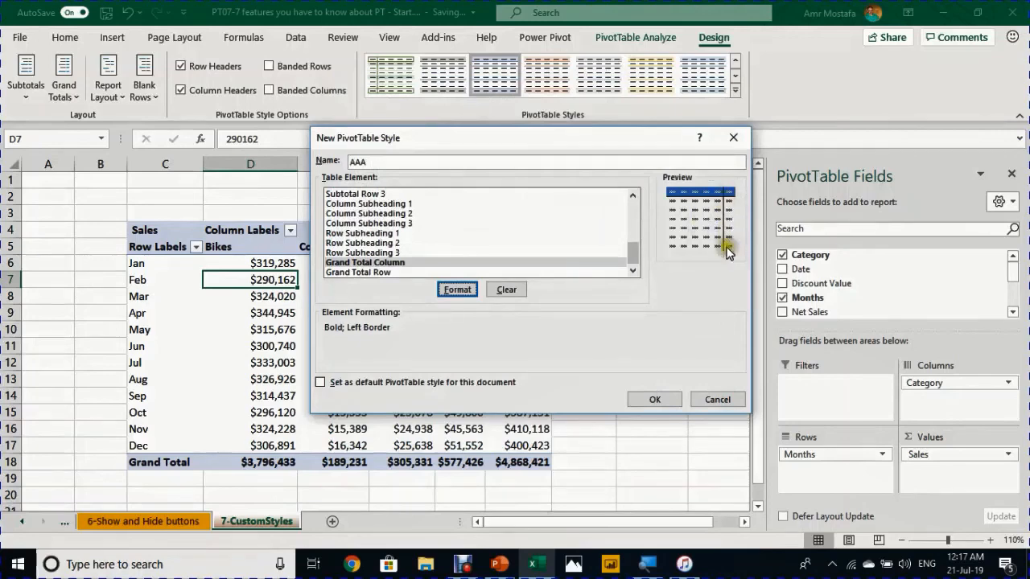
Format the style's Grand Total Row element with a double top border, a thin solid bottom border and a bold font
left_click(364, 272)
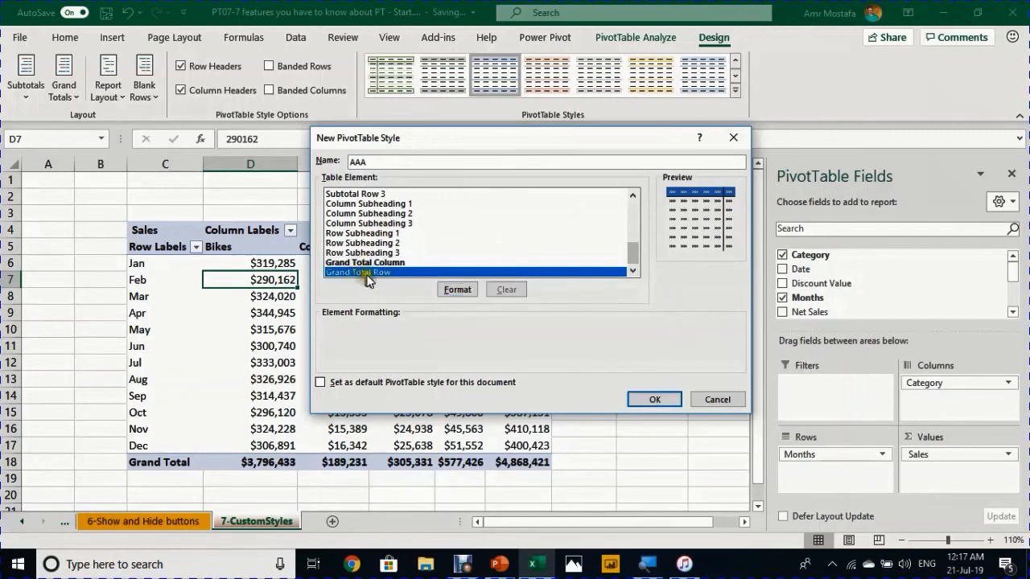
left_click(456, 288)
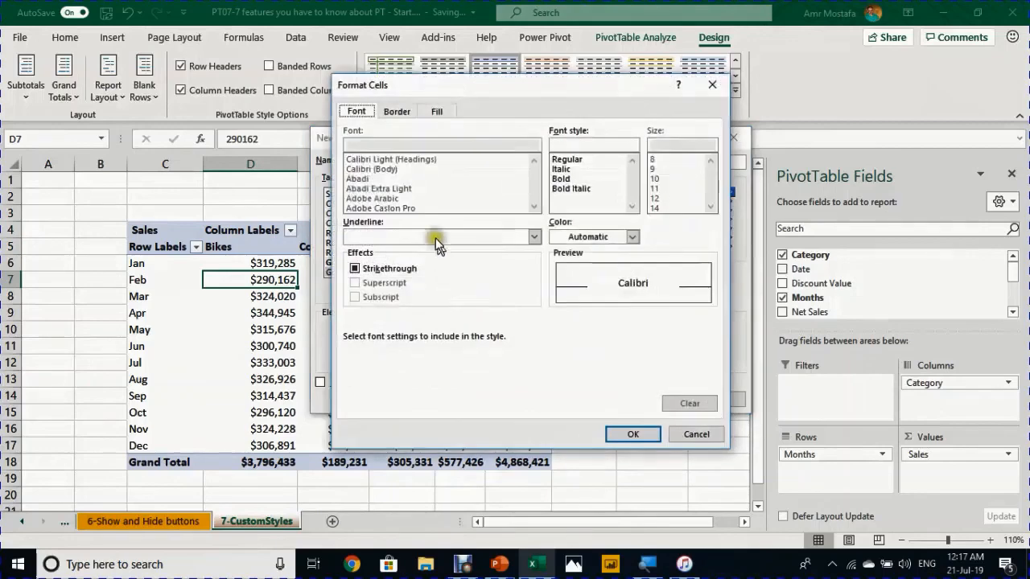
left_click(409, 112)
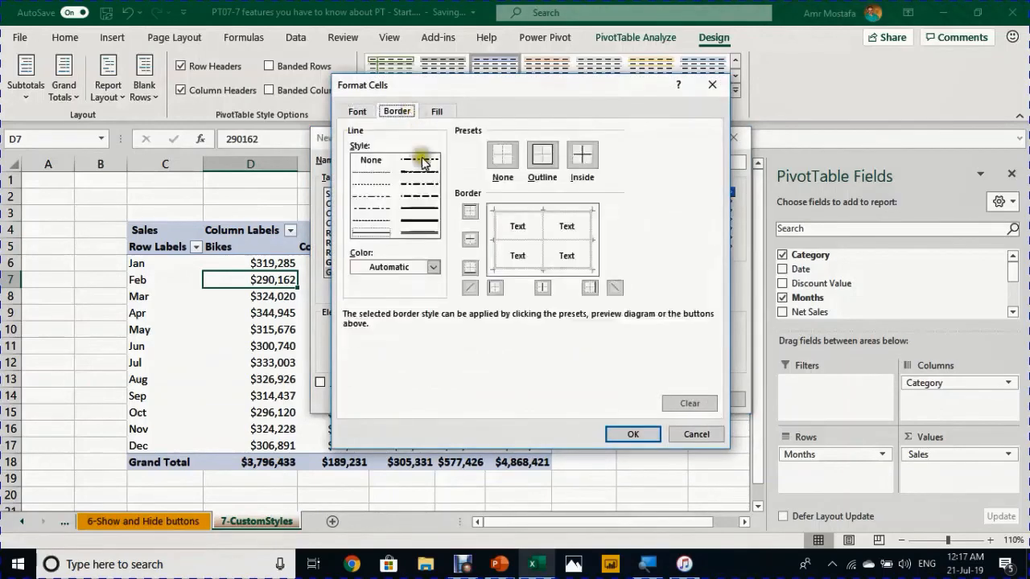
left_click(422, 233)
left_click(518, 211)
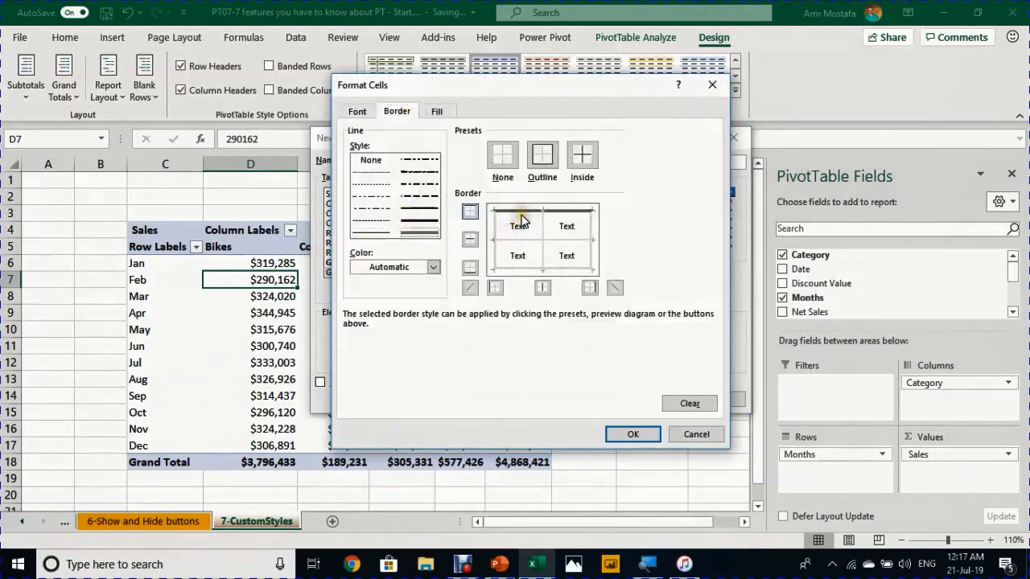
left_click(384, 232)
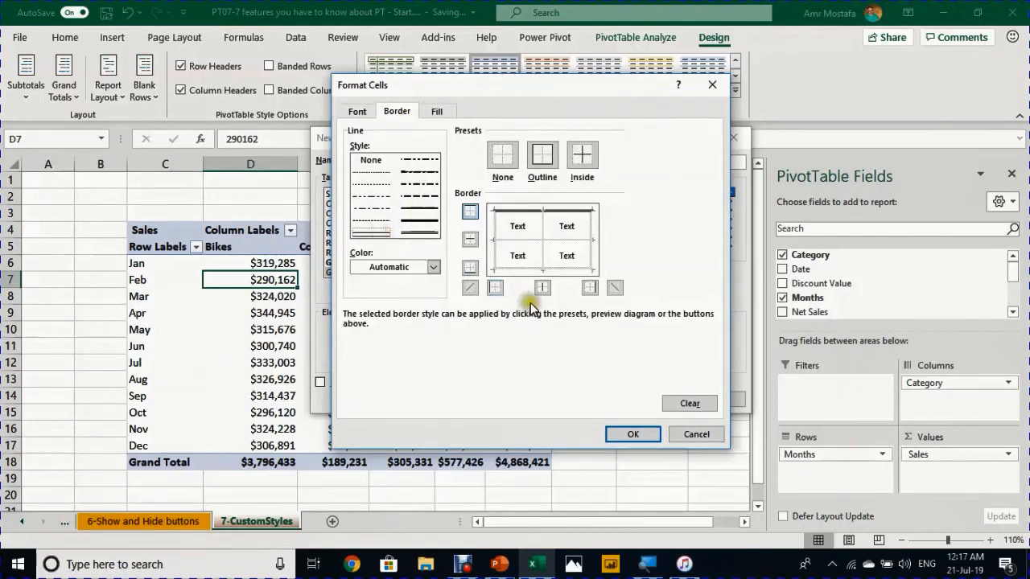
left_click(529, 271)
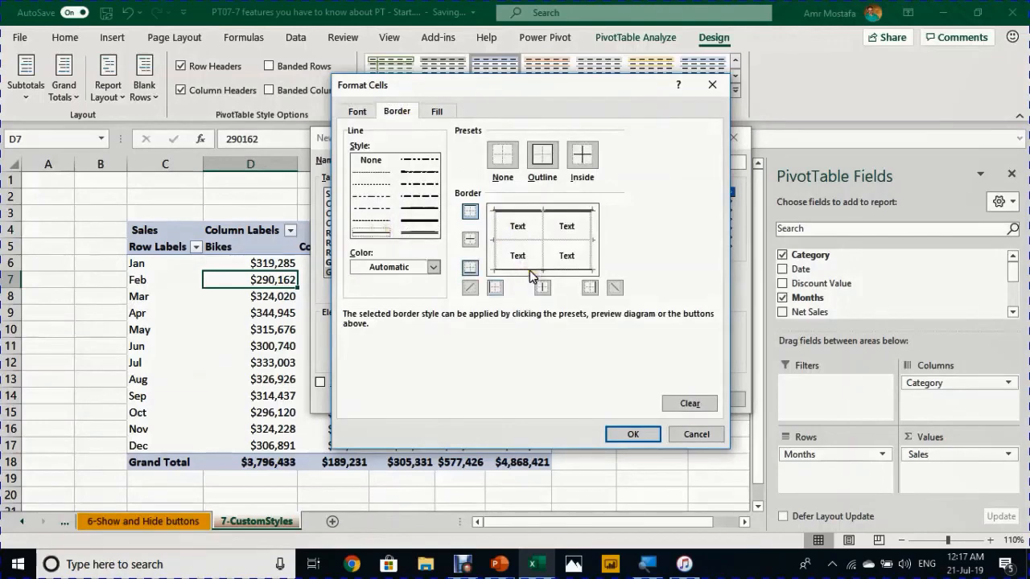
left_click(358, 112)
left_click(569, 179)
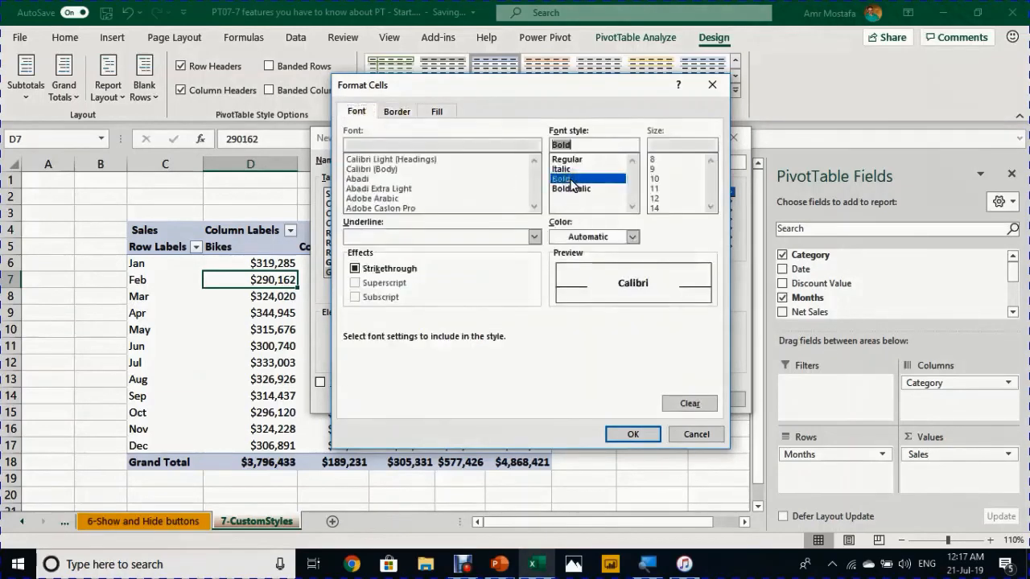
left_click(648, 438)
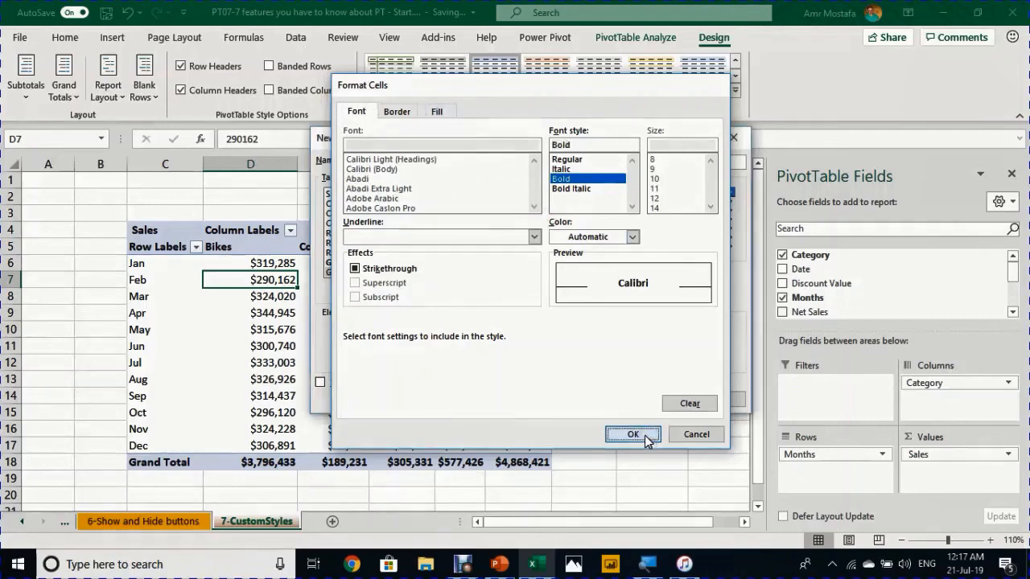
Save the custom AAA style and apply it to the sales PivotTable
left_click(654, 401)
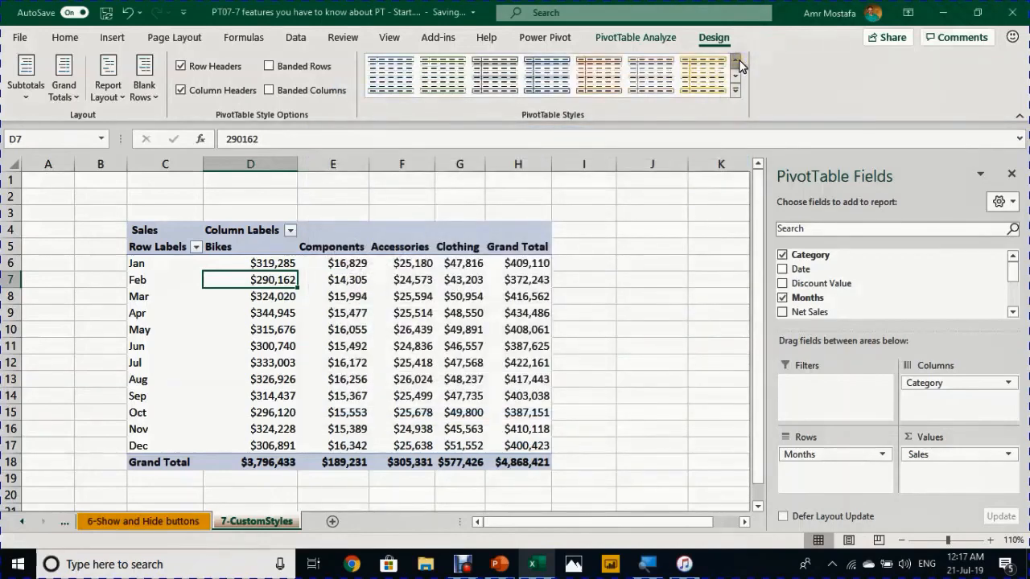
left_click(734, 93)
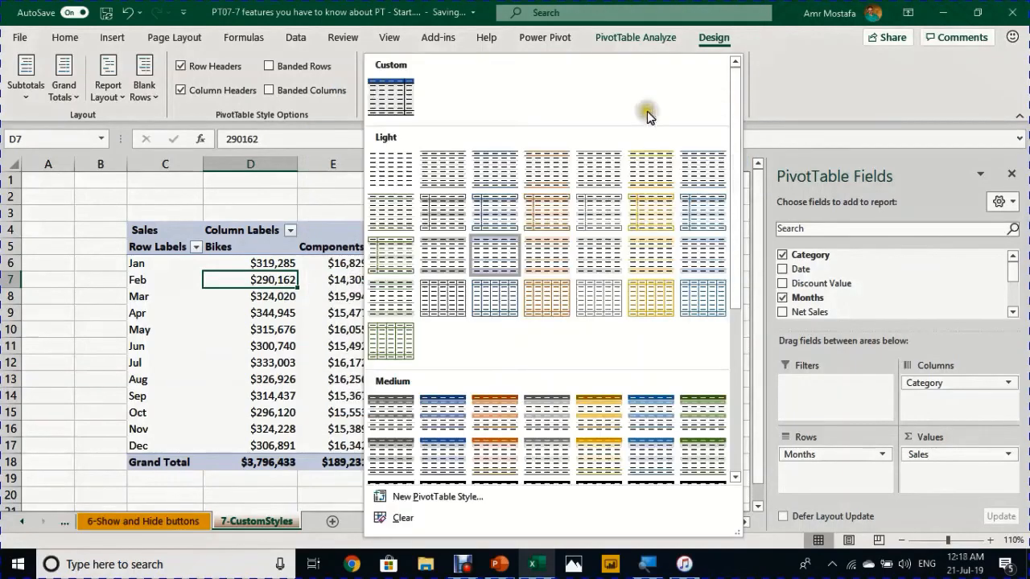
left_click(408, 99)
left_click(325, 302)
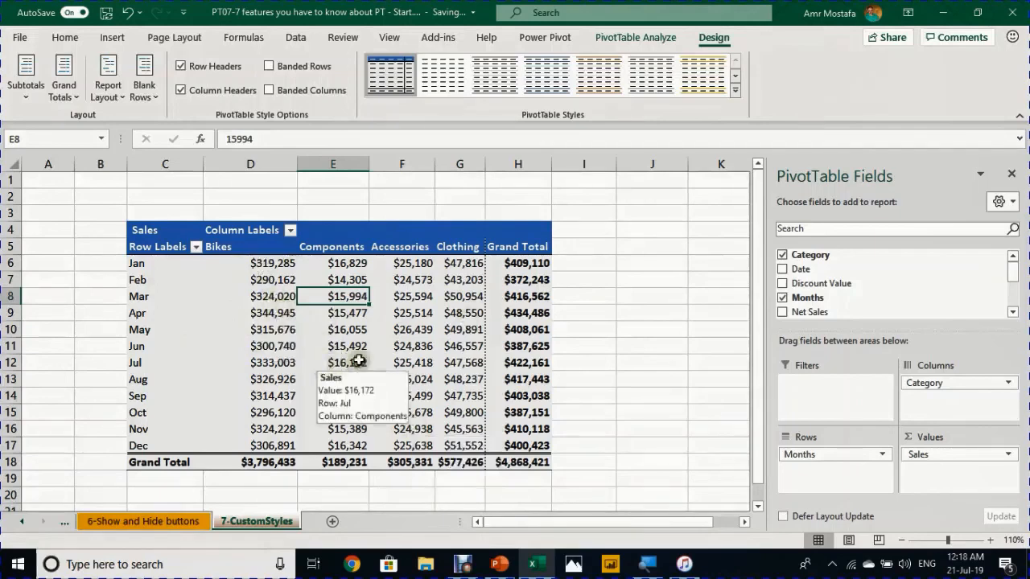
left_click(358, 329)
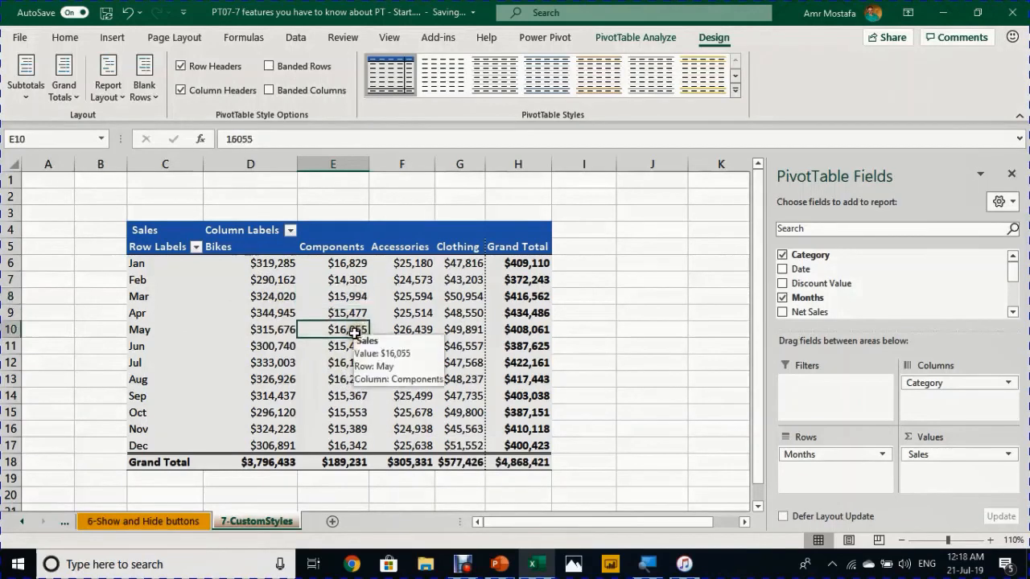